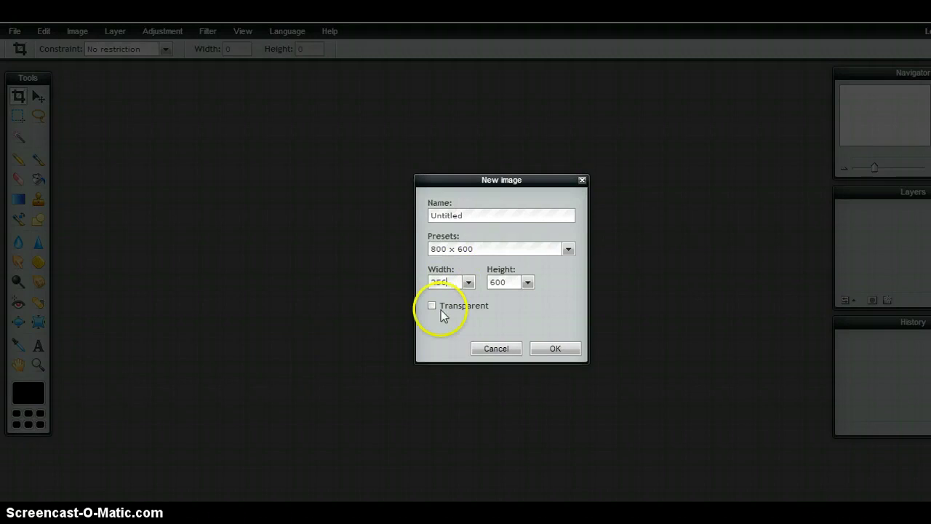
Create a new blank image 256 pixels wide by 400 pixels tall.
left_click(507, 285)
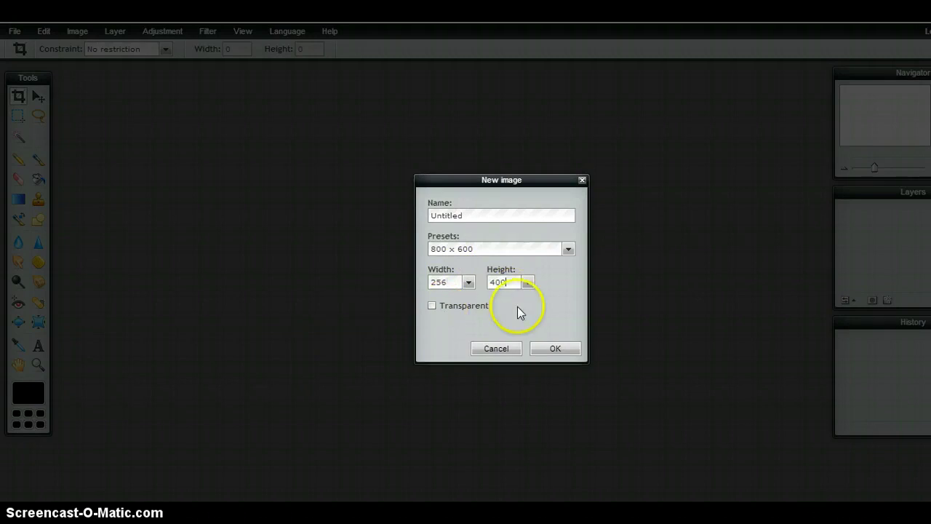
left_click(556, 349)
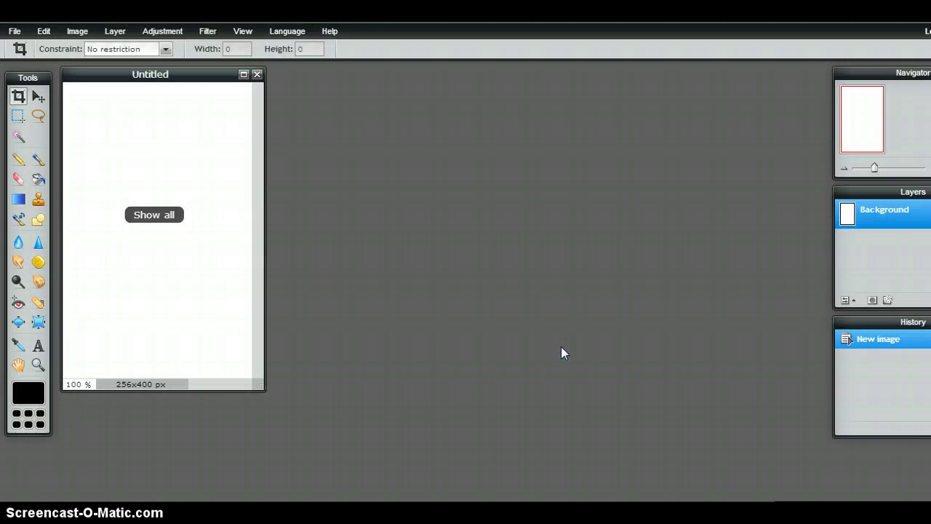
Enlarge the image window and use View > Show all to fit the canvas.
left_click_drag(259, 384, 665, 494)
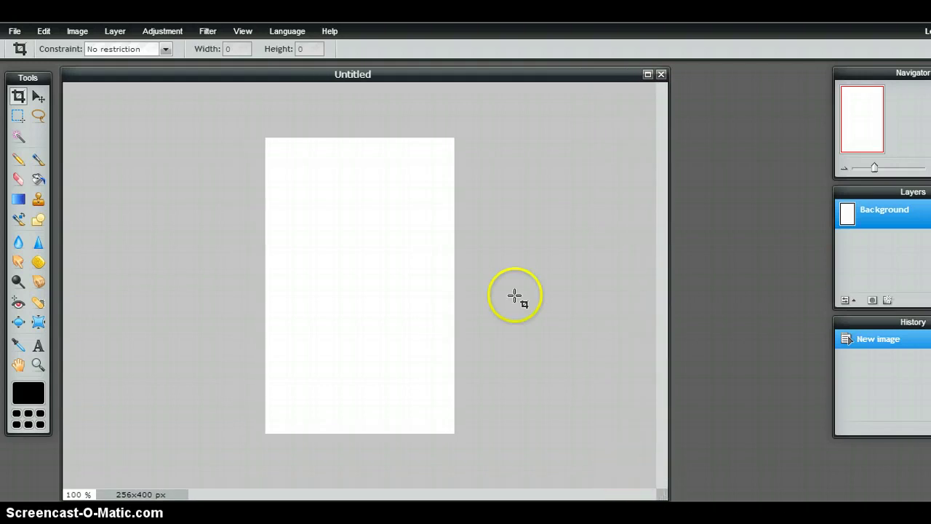
left_click(243, 30)
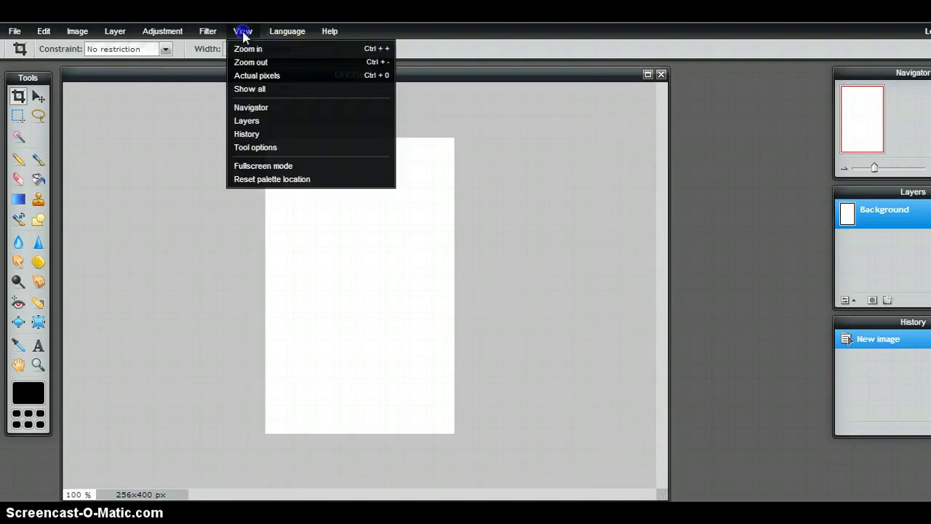
left_click(262, 89)
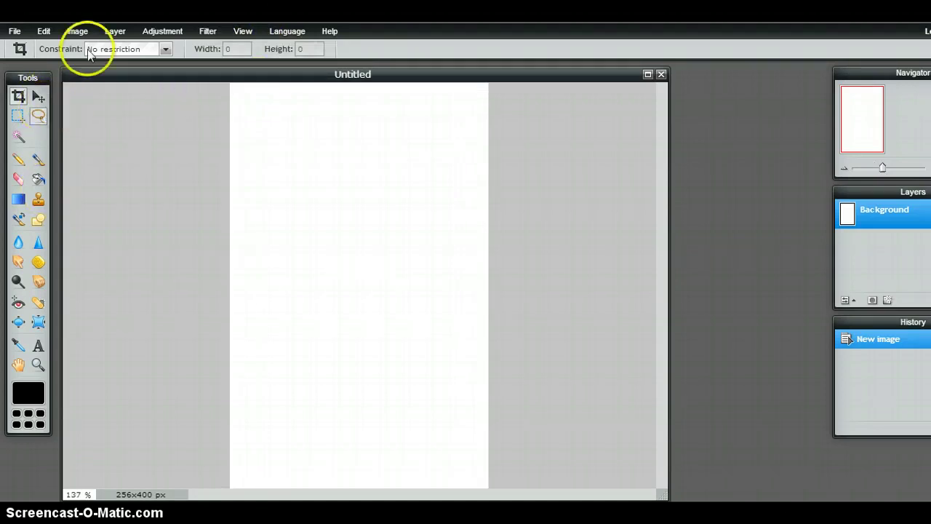
Open the wolf picture as a new layer above the Background.
left_click(116, 32)
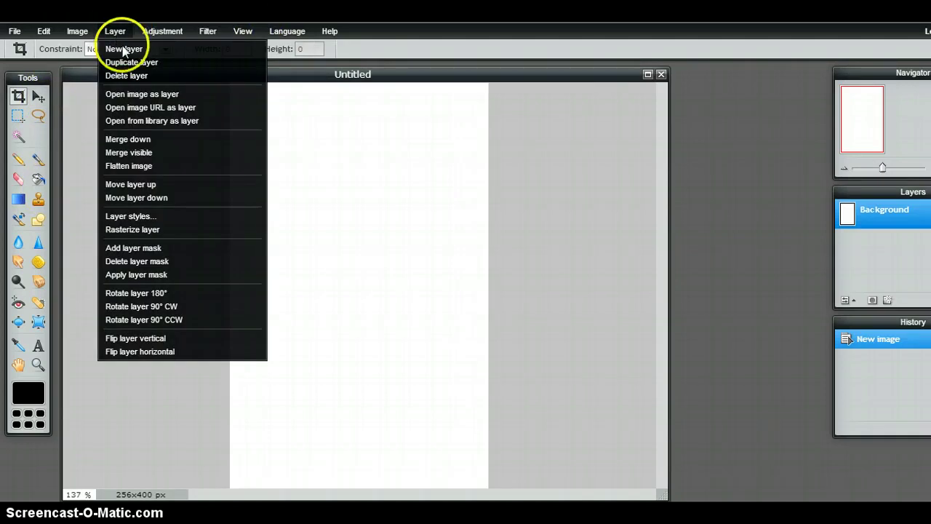
left_click(195, 95)
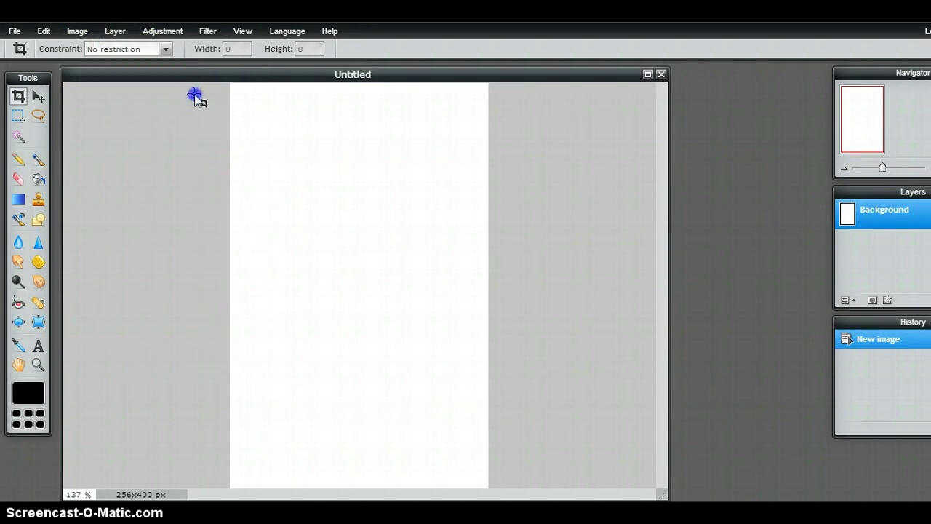
double_click(324, 120)
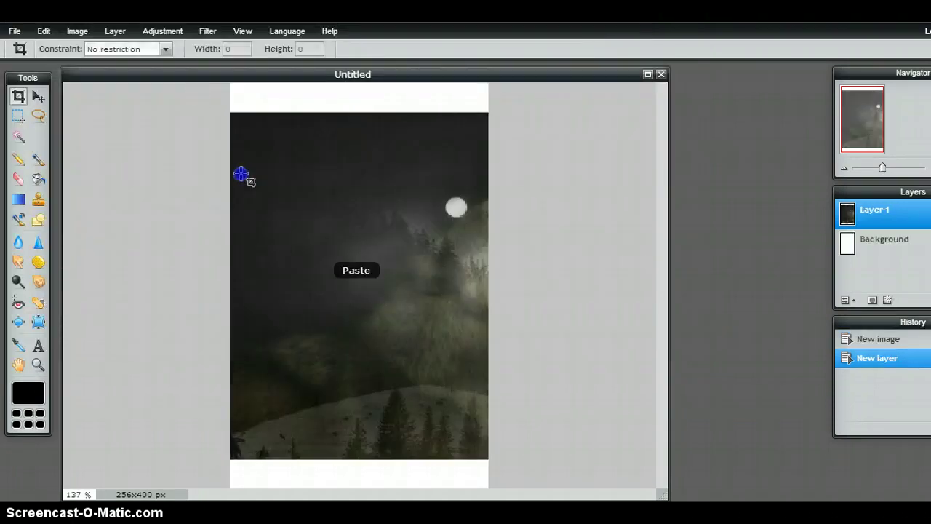
Move the wolf layer down the canvas, leaving a white band across the top.
left_click(37, 97)
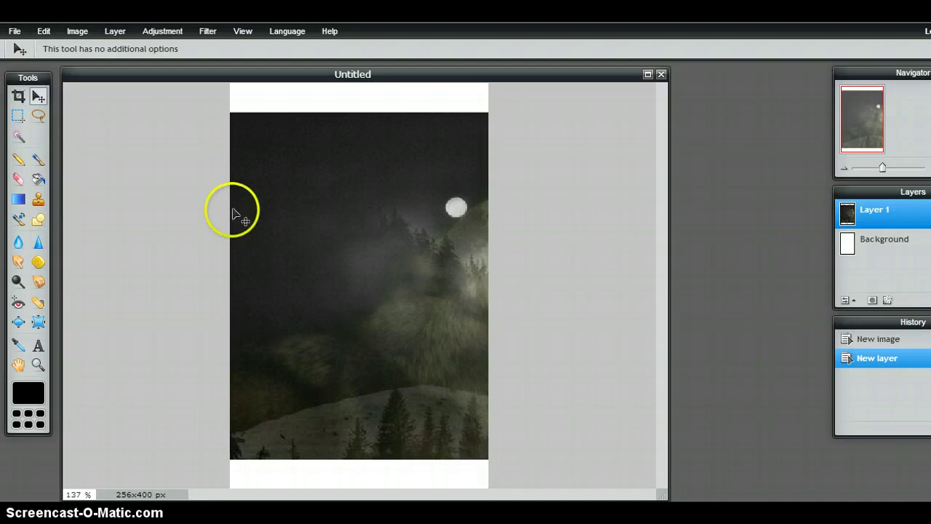
left_click_drag(316, 243, 193, 241)
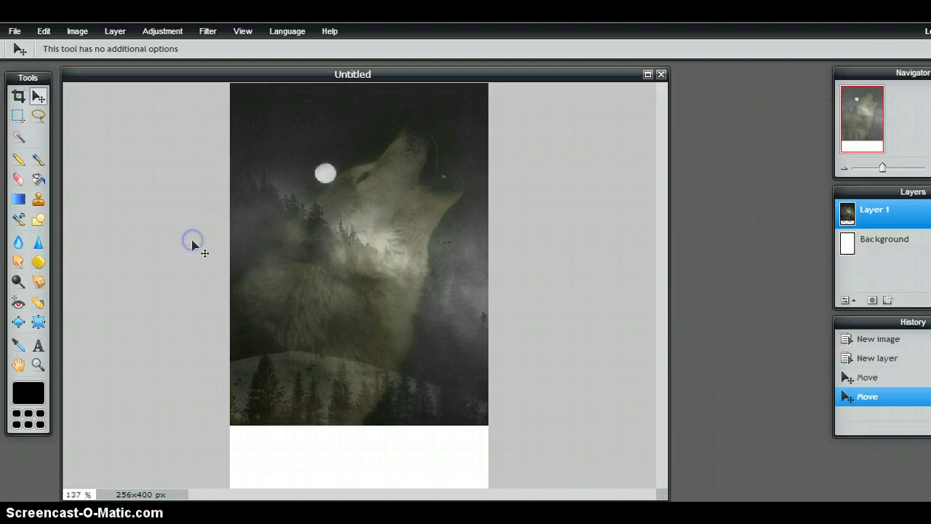
left_click_drag(314, 276, 258, 340)
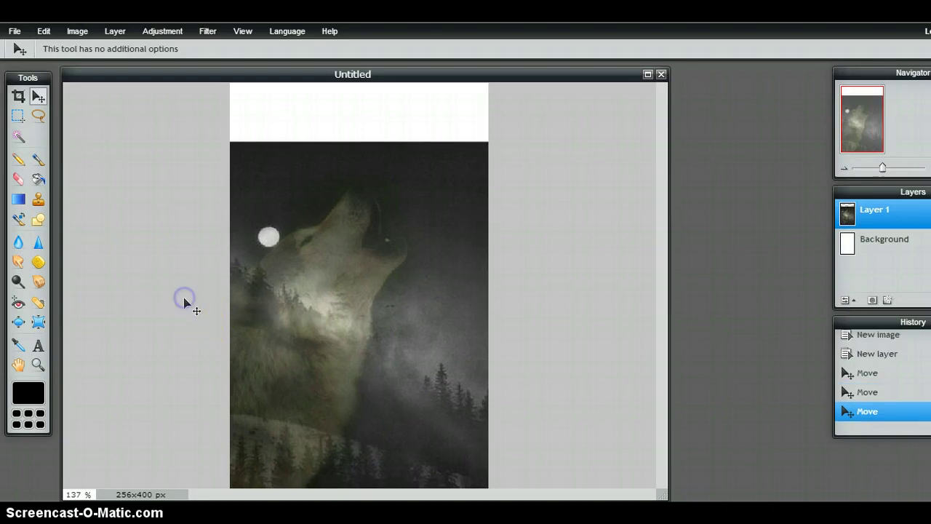
Set the Brush colour to dark grey 1f1f1f, sampled from the wolf picture.
left_click(37, 161)
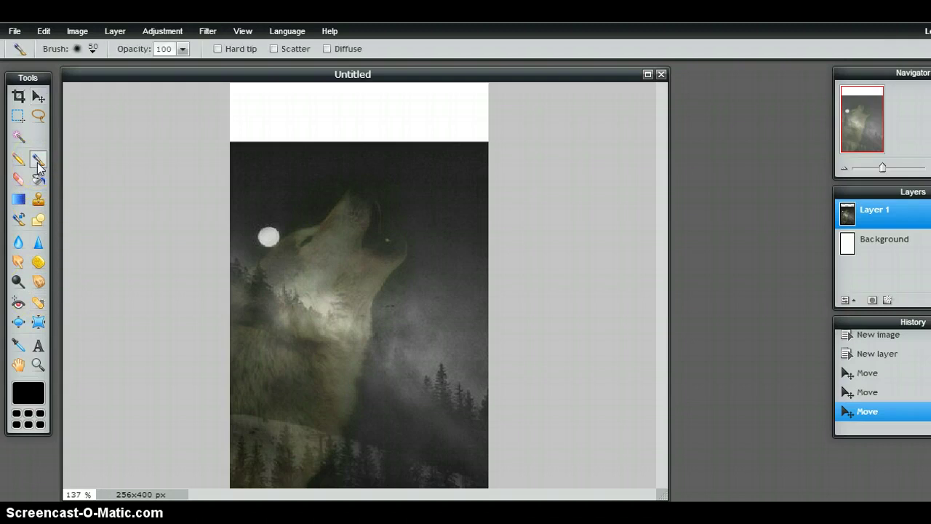
left_click(28, 392)
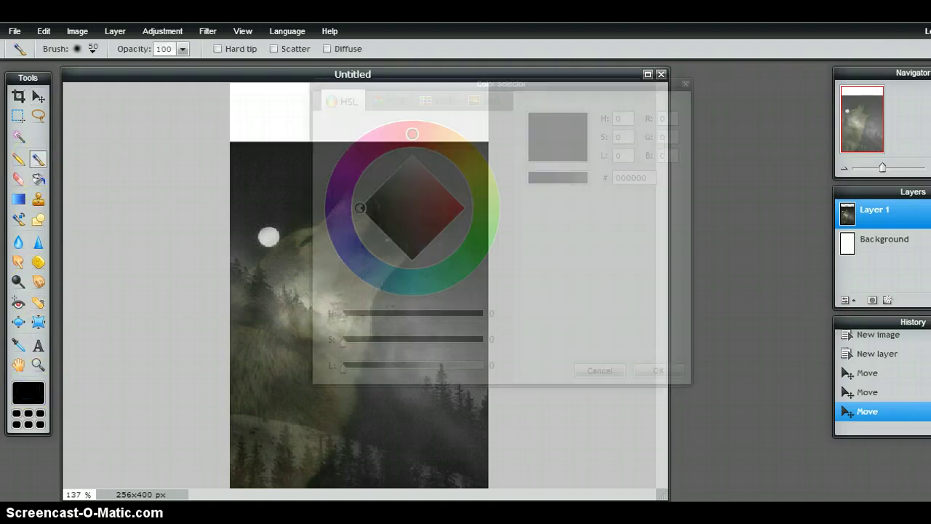
left_click(288, 153)
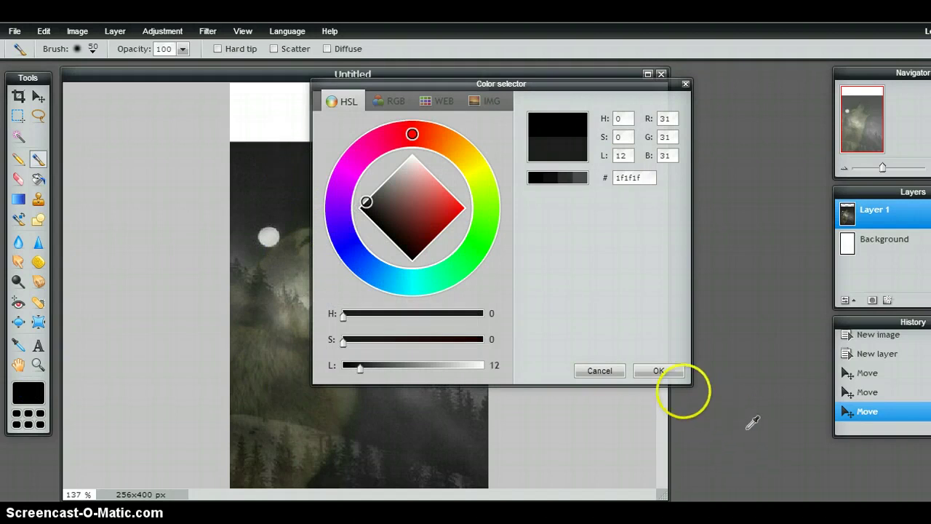
left_click(676, 373)
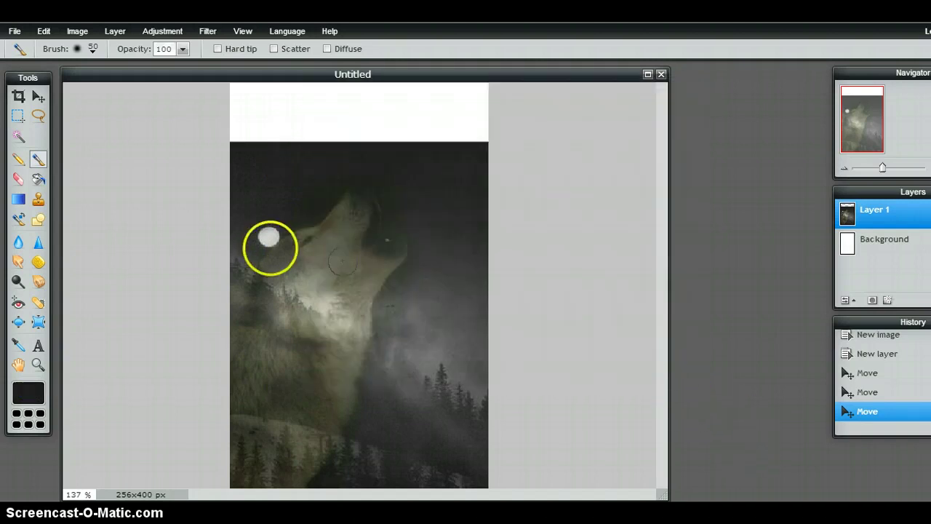
Paint the white top strip dark so it blends into the night sky.
mouse_move(285, 146)
left_mouse_down()
mouse_move(253, 97)
mouse_move(228, 94)
left_mouse_up()
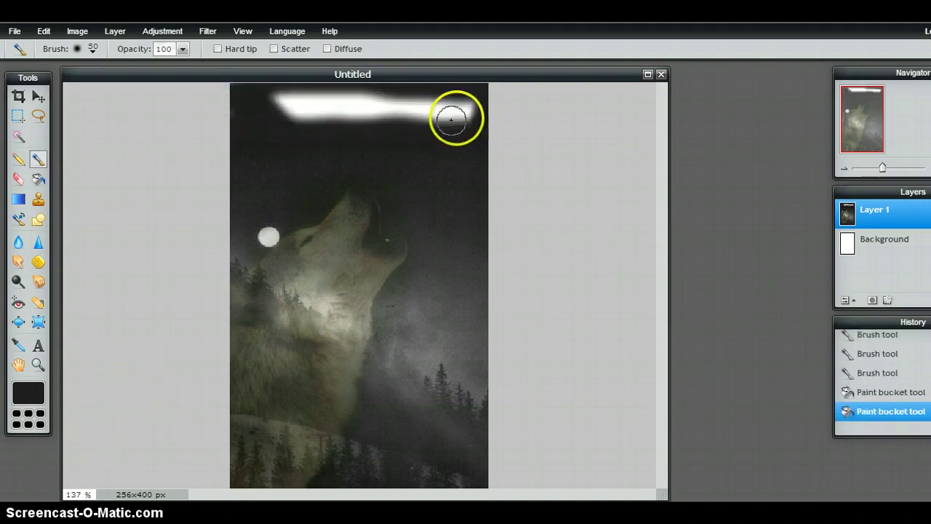
mouse_move(453, 110)
left_mouse_down()
mouse_move(282, 108)
mouse_move(284, 96)
mouse_move(334, 86)
mouse_move(446, 81)
mouse_move(335, 85)
mouse_move(431, 80)
mouse_move(455, 81)
mouse_move(460, 106)
left_mouse_up()
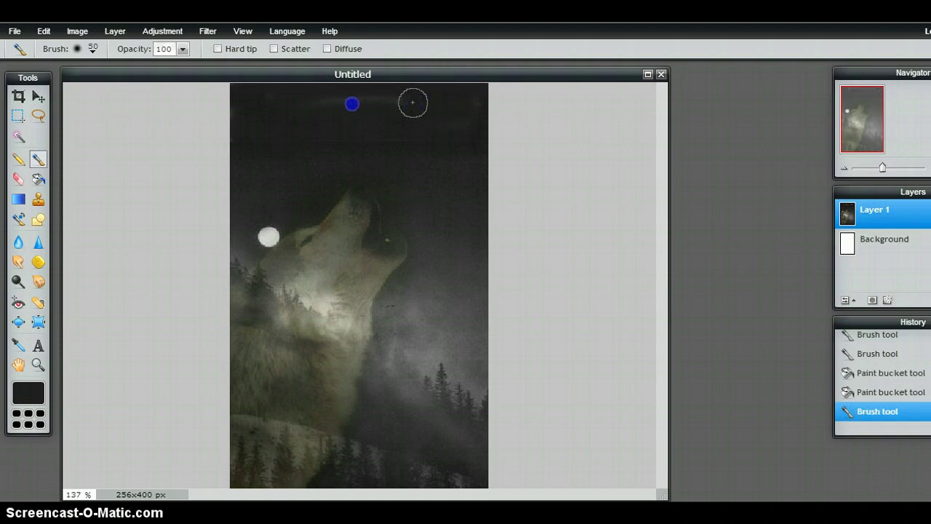
left_click_drag(387, 101, 266, 102)
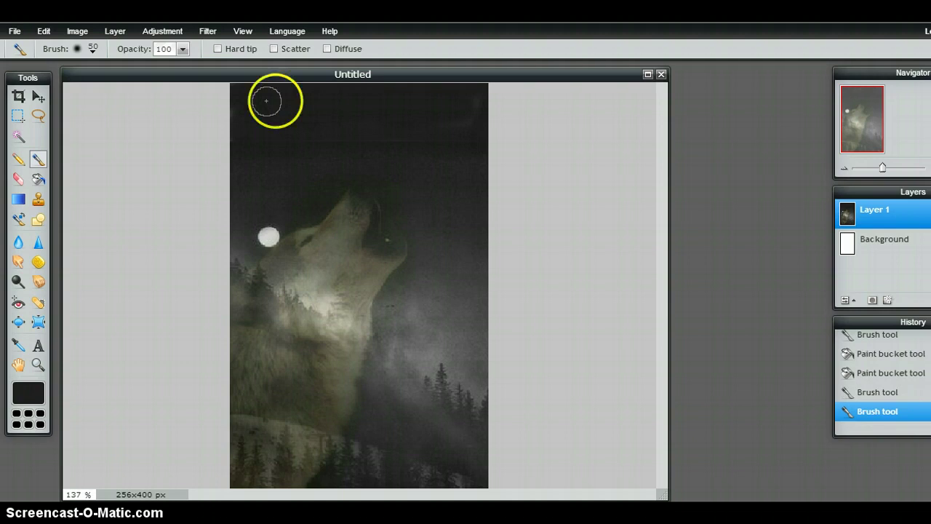
mouse_move(448, 111)
left_mouse_down()
mouse_move(447, 120)
mouse_move(459, 118)
left_mouse_up()
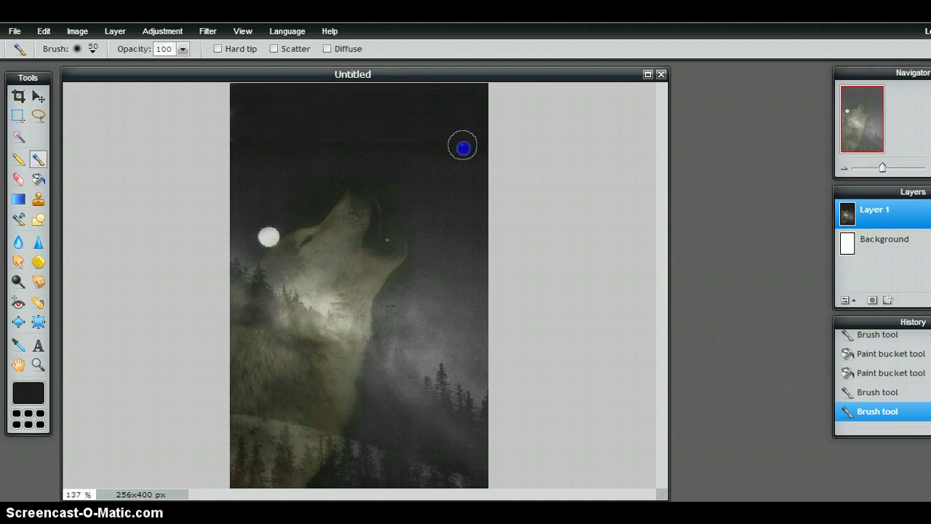
left_click_drag(385, 137, 254, 145)
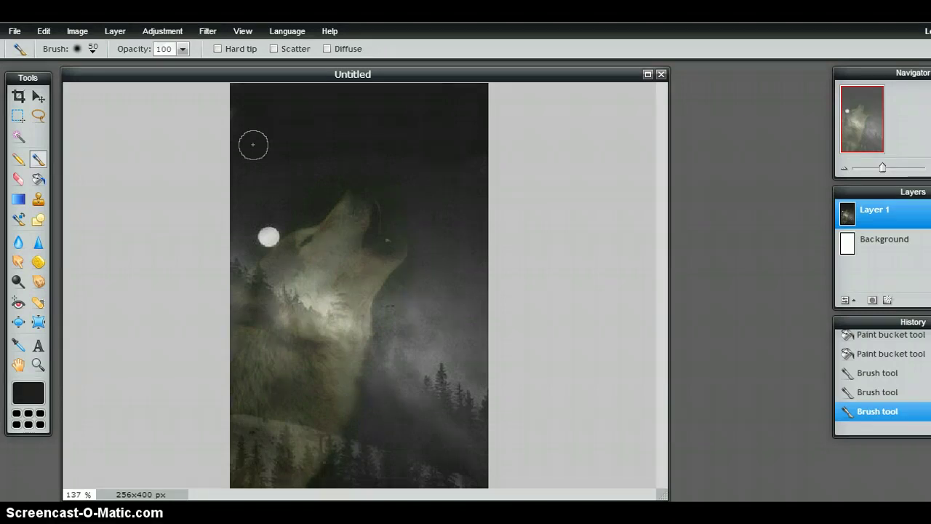
left_click(256, 139)
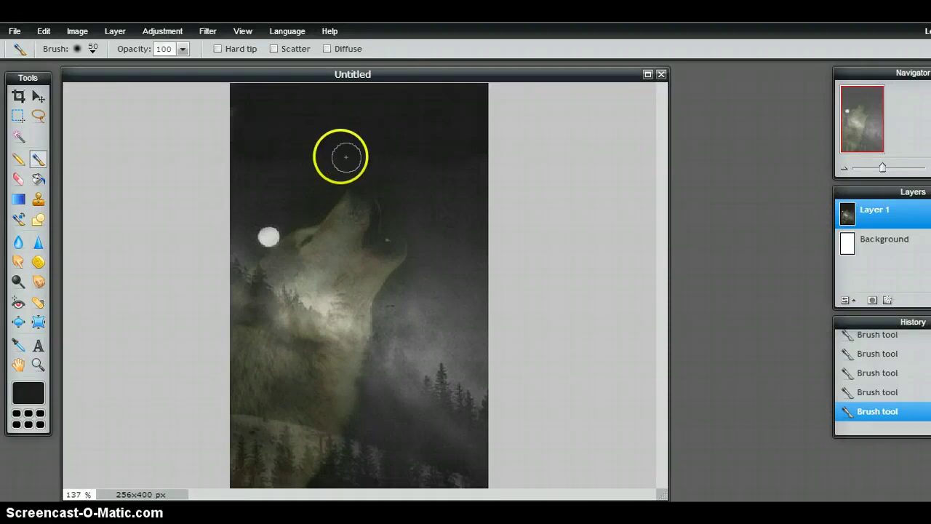
left_click(305, 160)
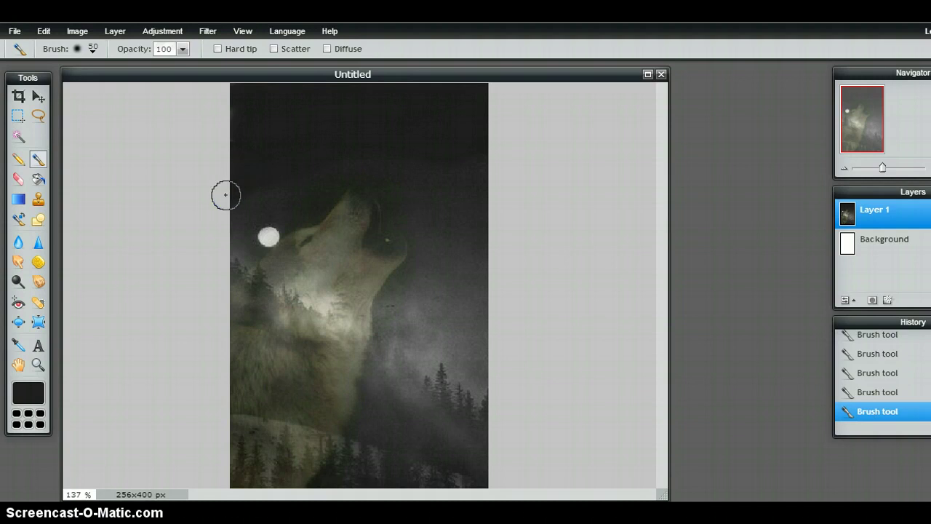
Add the flower-crowned girl picture as a new layer and shift it left.
left_click(115, 31)
left_click(142, 91)
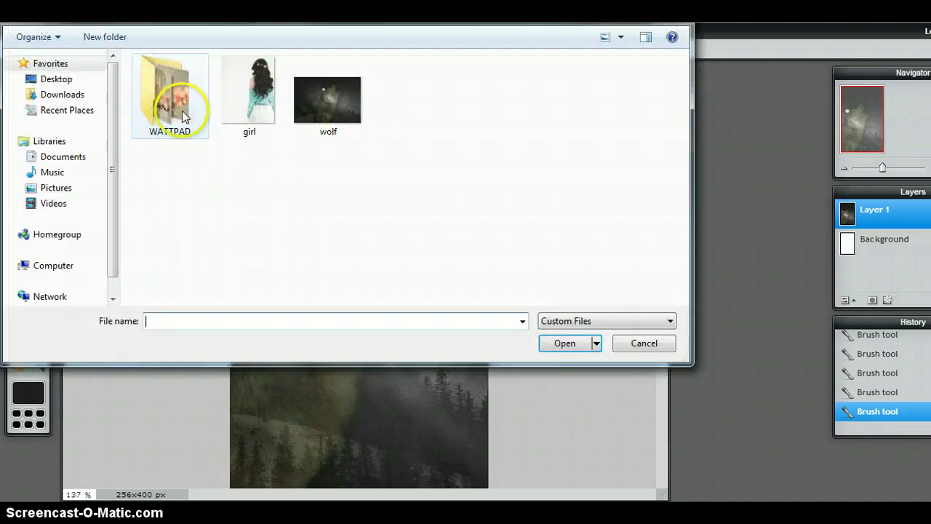
double_click(251, 96)
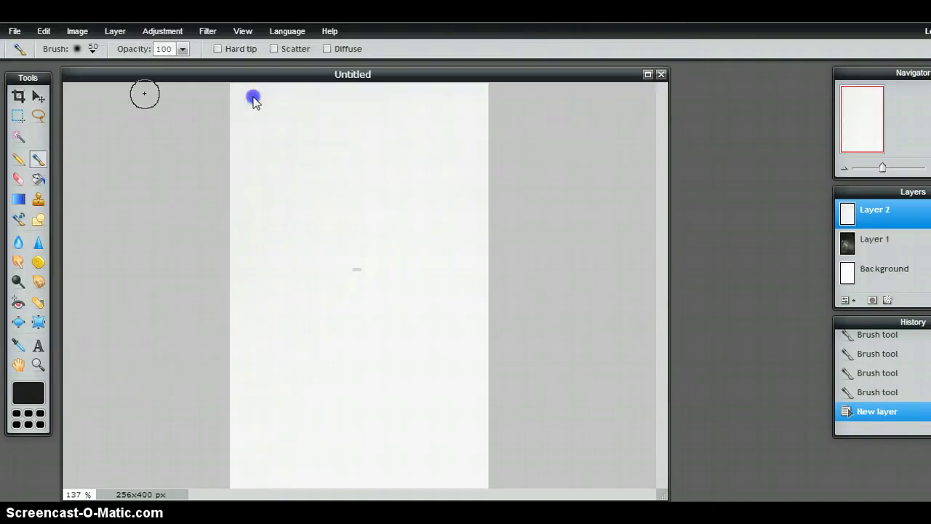
left_click(38, 97)
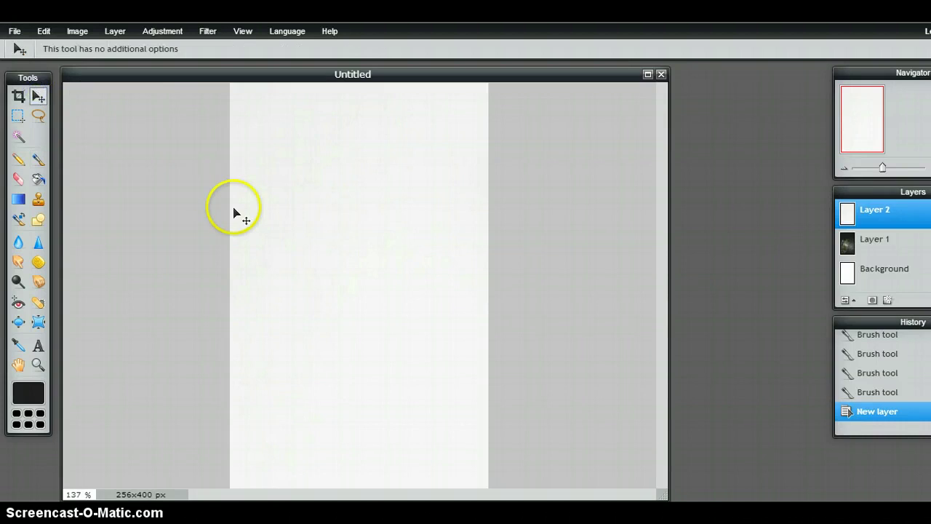
left_click_drag(370, 259, 166, 243)
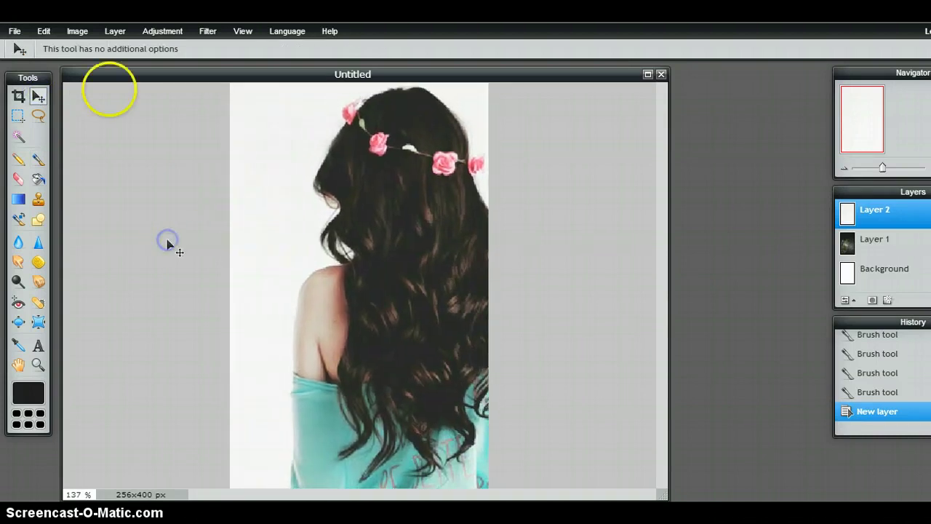
Shrink and reposition the girl layer with Free transform below the dark band.
left_click(45, 33)
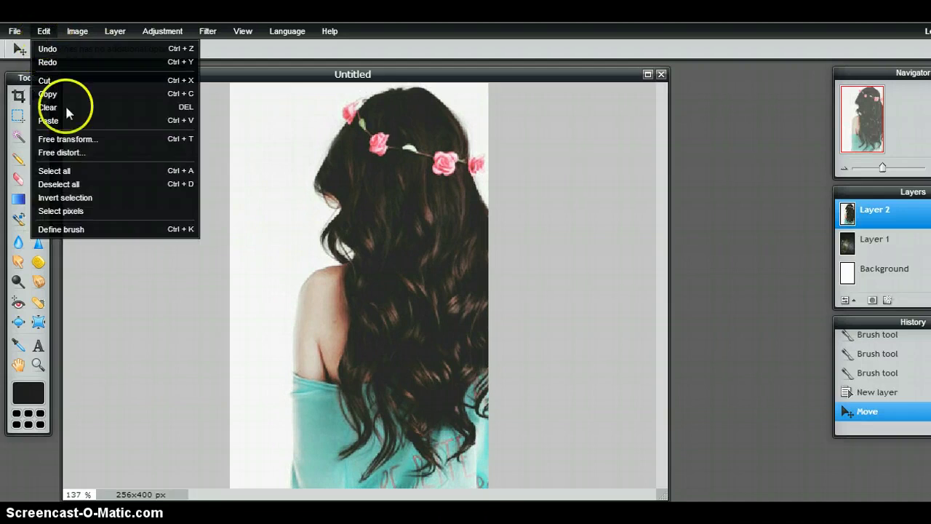
left_click(96, 137)
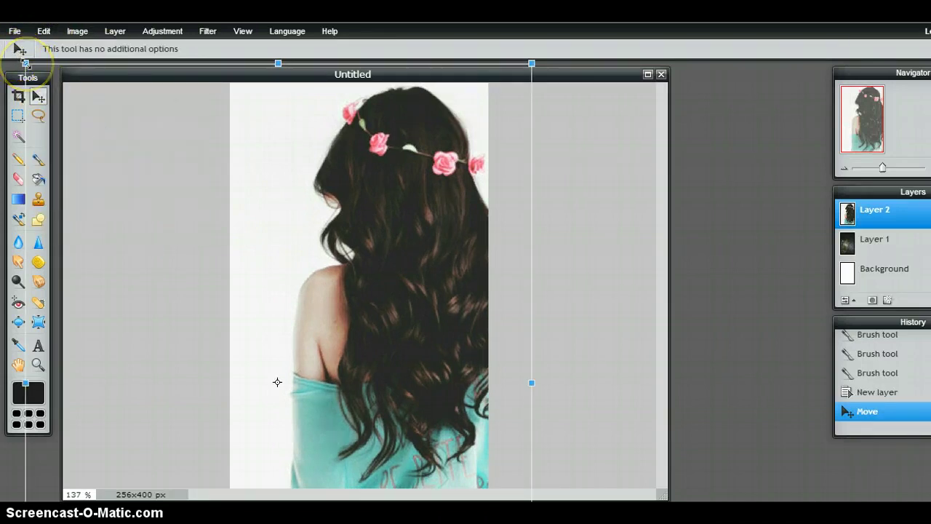
left_click_drag(26, 65, 87, 122)
left_click_drag(296, 246, 322, 267)
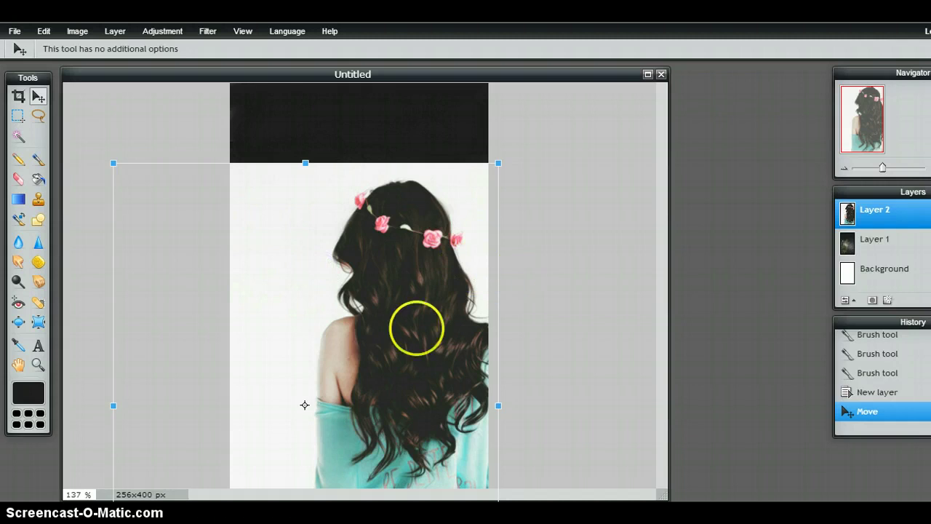
mouse_move(417, 318)
left_mouse_down()
mouse_move(417, 328)
mouse_move(416, 315)
left_mouse_up()
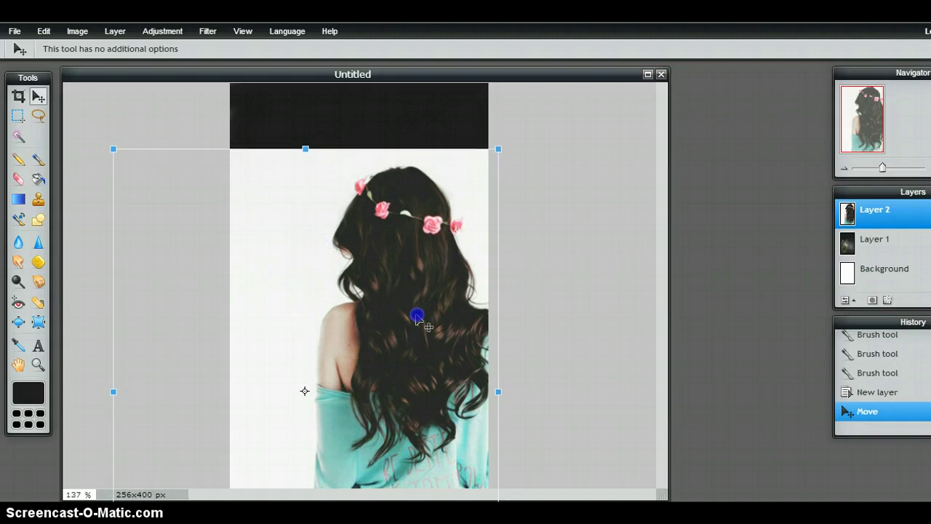
left_click(523, 328)
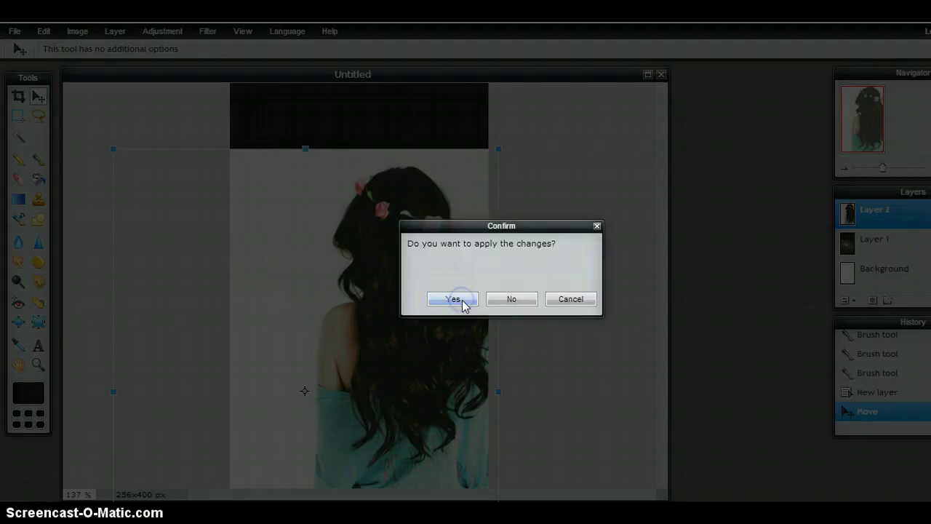
left_click(453, 300)
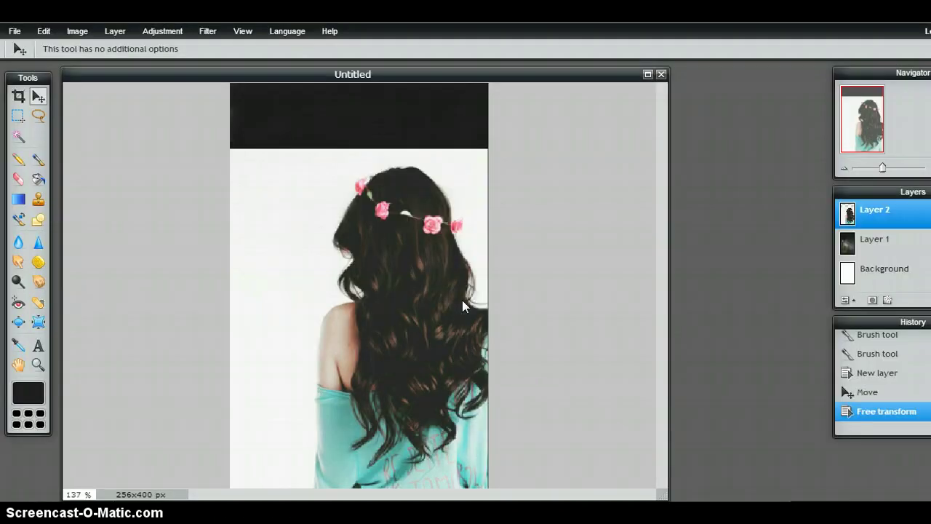
left_click(19, 178)
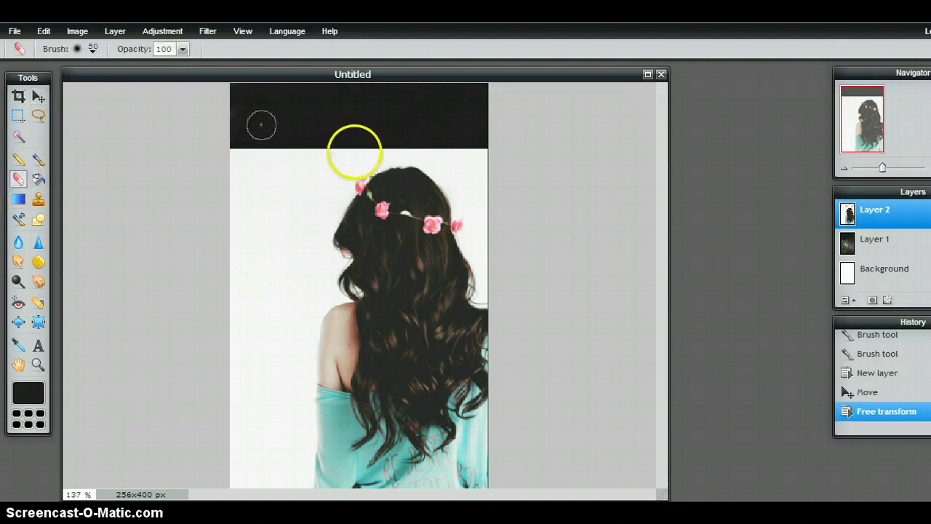
Erase the white strip above the girl's head and retype the sticky note as 'You'.
left_click_drag(364, 154, 482, 157)
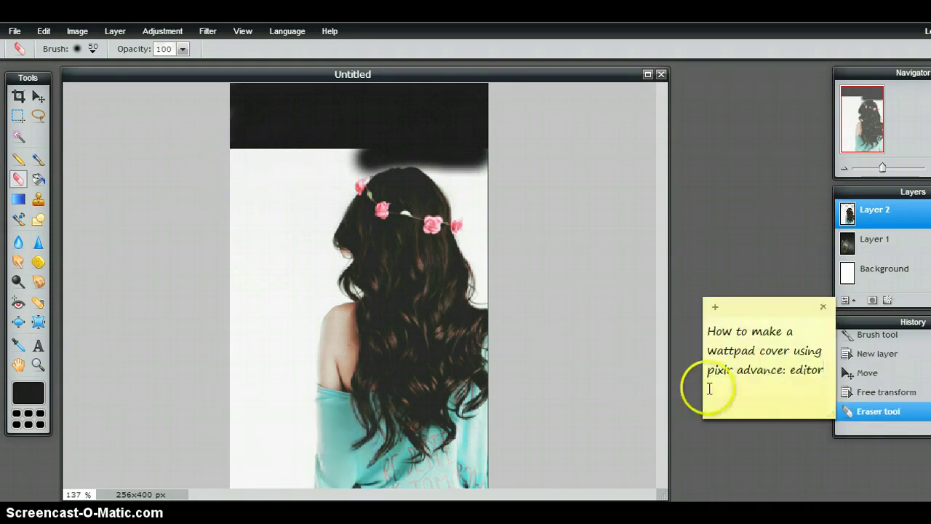
left_click_drag(823, 371, 713, 323)
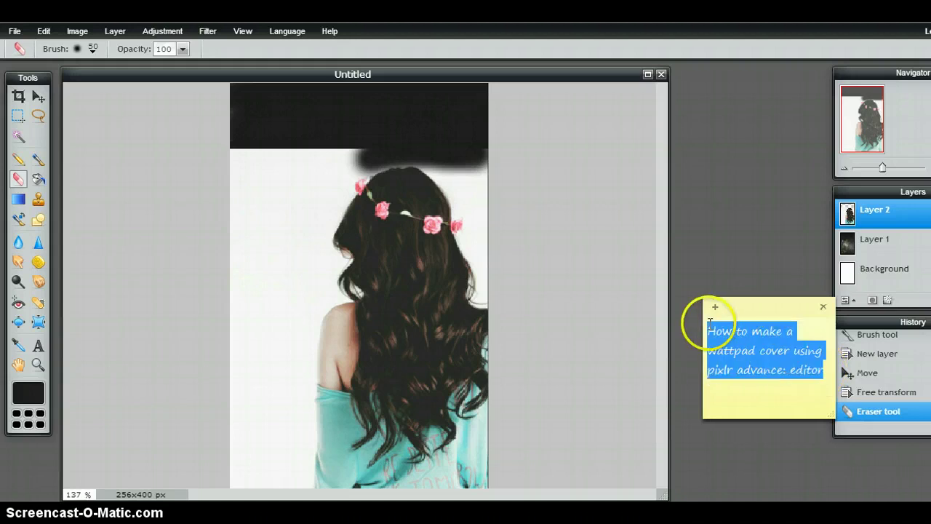
type("You")
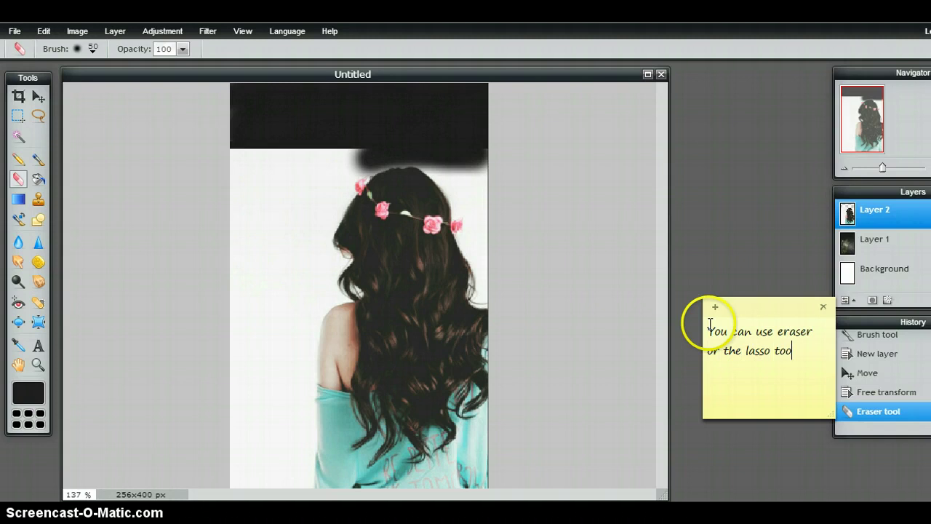
Move the sticky note left of the canvas and select the Lasso tool.
mouse_move(728, 319)
left_mouse_down()
mouse_move(603, 316)
mouse_move(284, 281)
mouse_move(109, 233)
left_mouse_up()
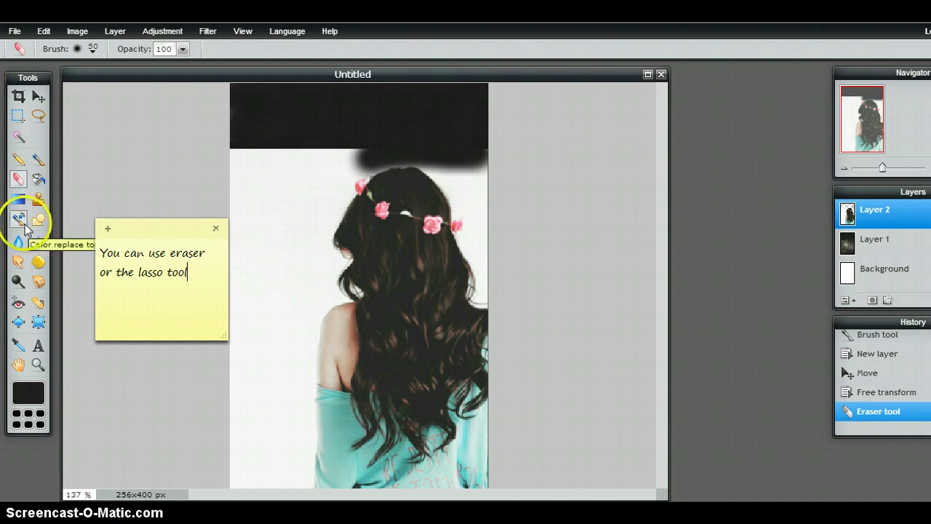
left_click(49, 119)
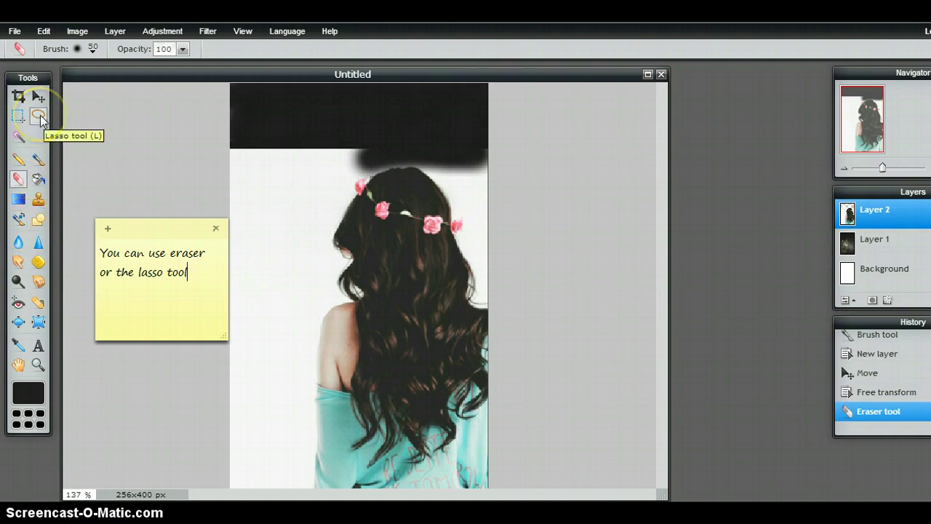
left_click(40, 115)
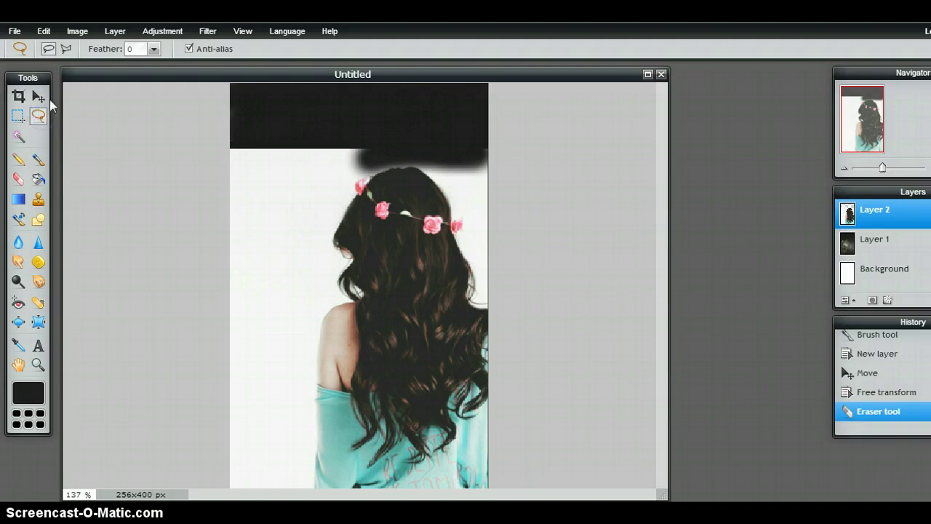
Outline the white background left of the girl with a polygonal Lasso and delete it.
left_click(66, 49)
left_click(232, 124)
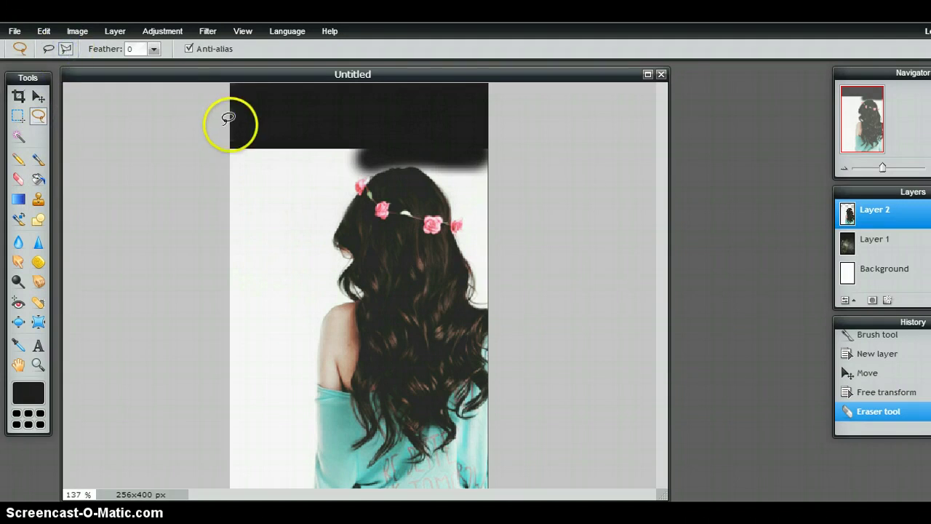
left_click(305, 121)
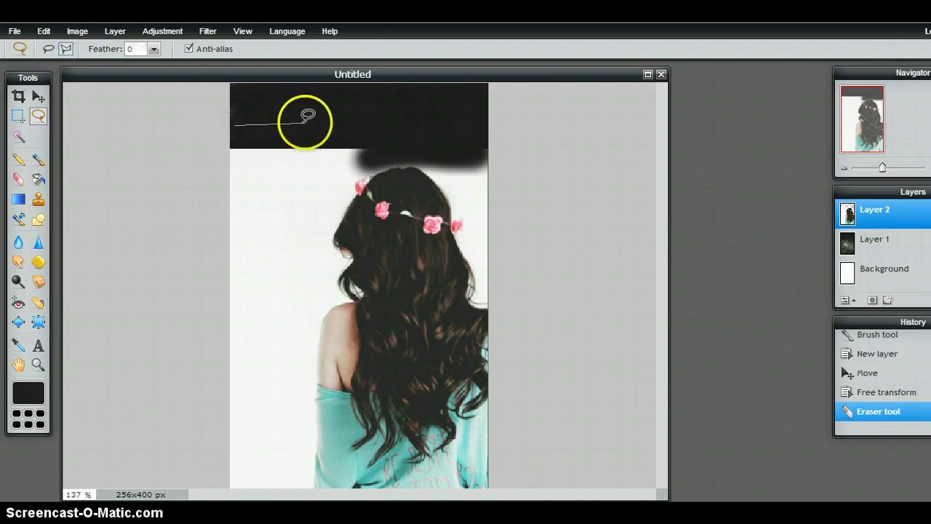
left_click(344, 128)
left_click(306, 228)
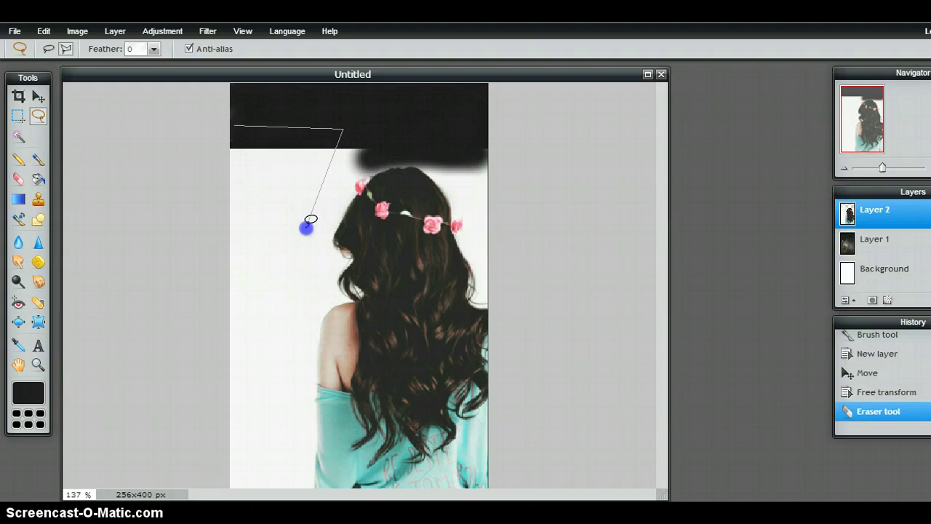
left_click(312, 261)
left_click(330, 297)
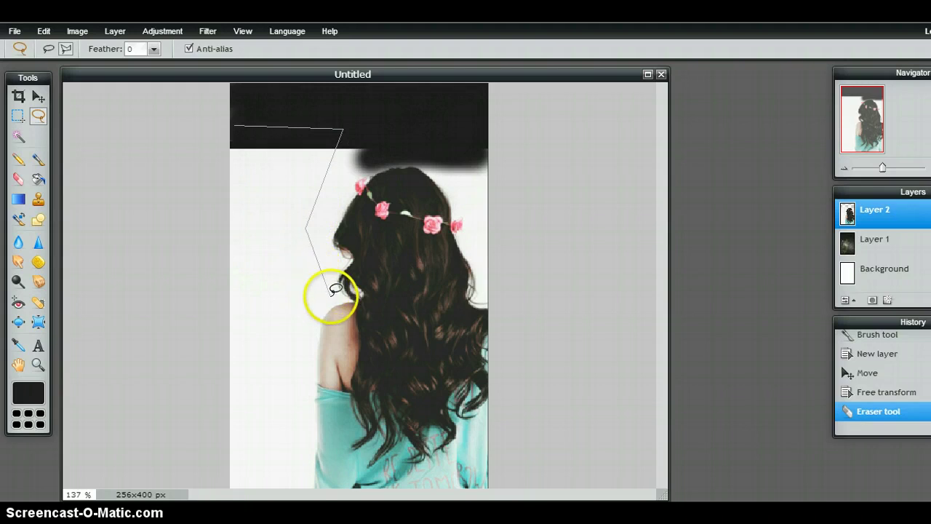
left_click_drag(308, 310, 302, 421)
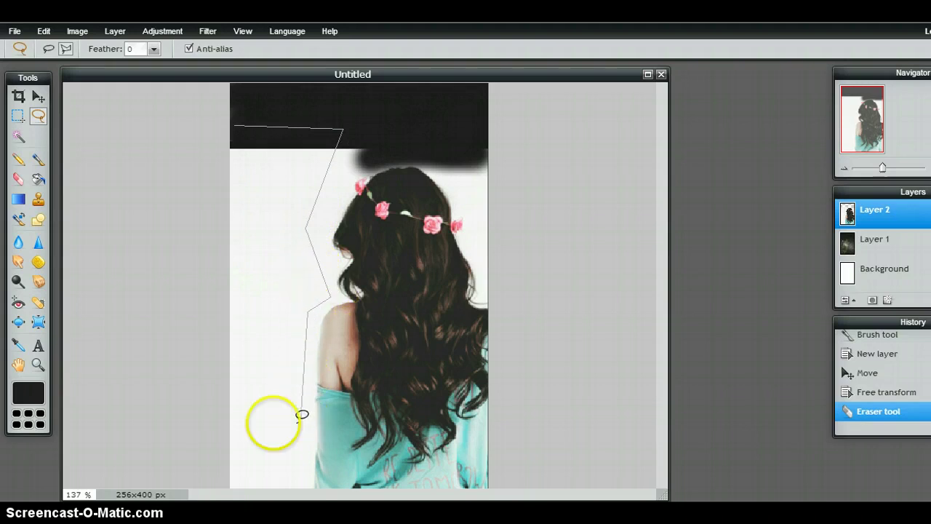
left_click(237, 419)
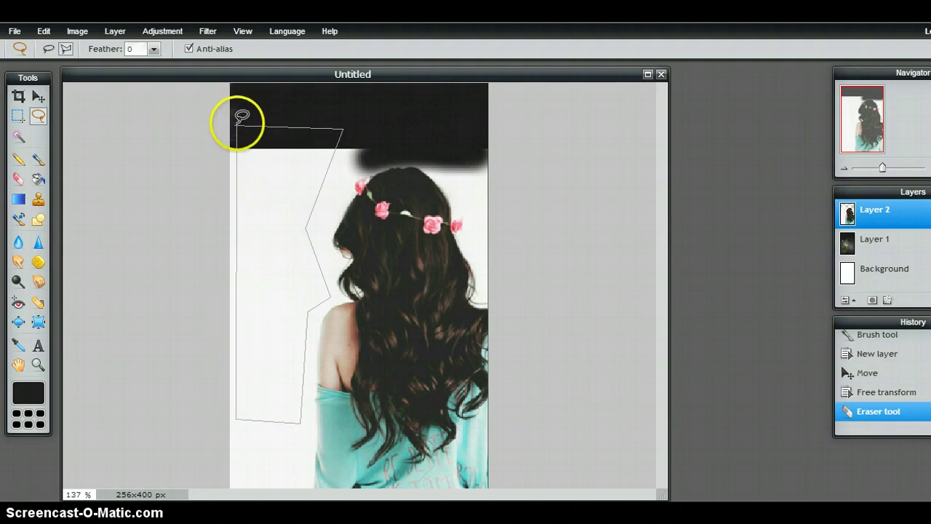
left_click(234, 122)
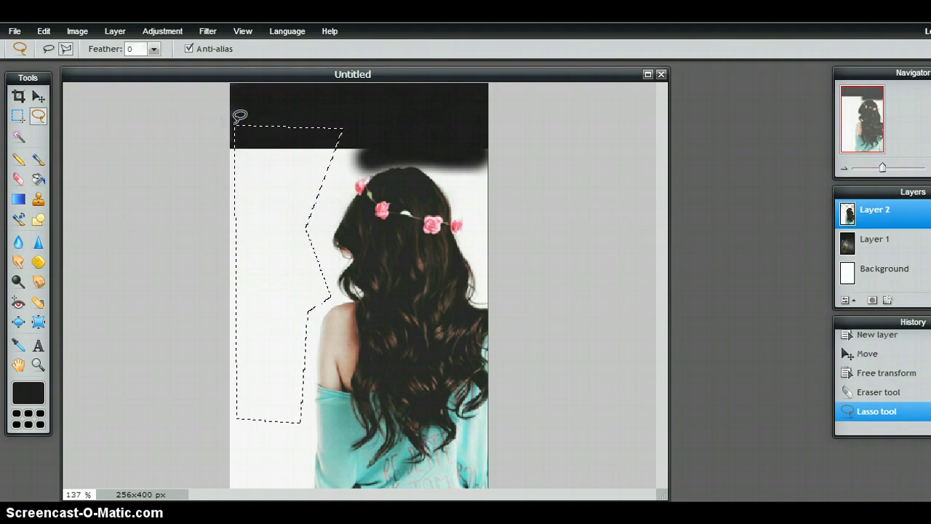
key("Delete")
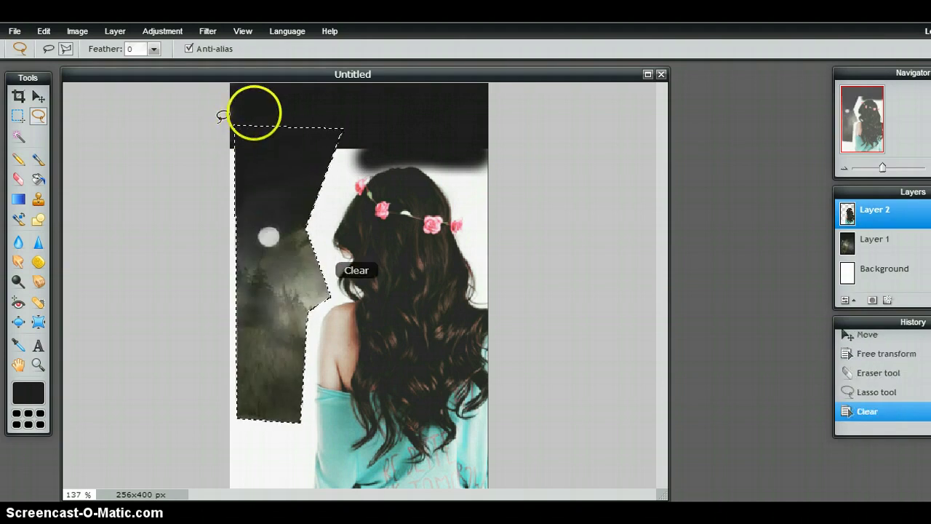
left_click(260, 110)
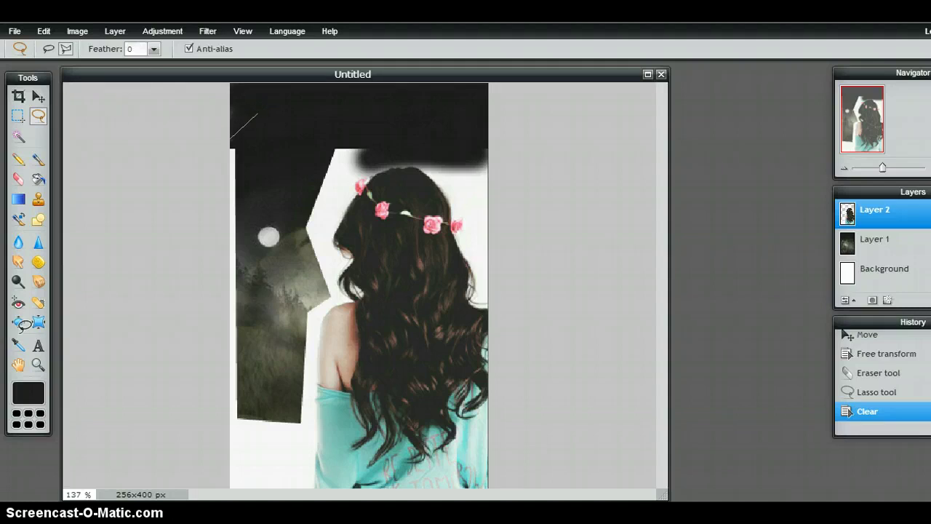
Select and delete the remaining top-left white strip beside the girl's hair.
mouse_move(291, 510)
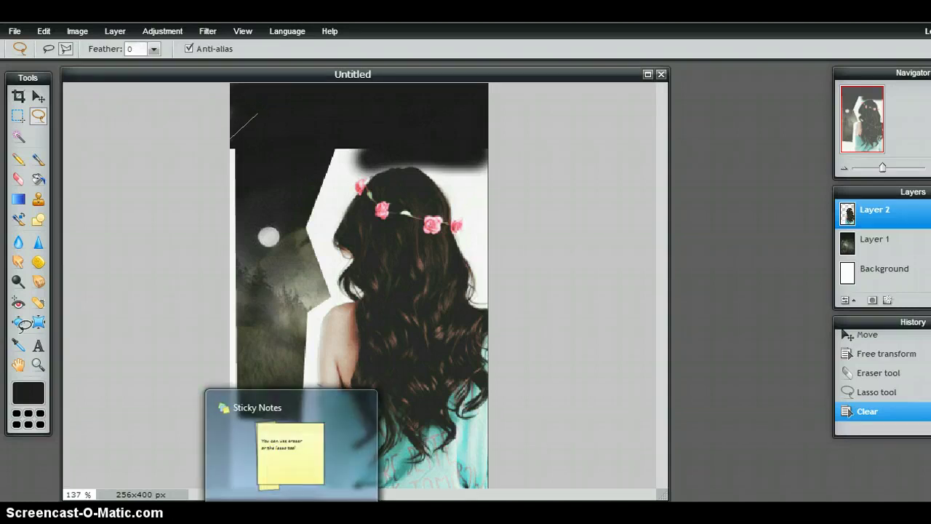
left_click(291, 451)
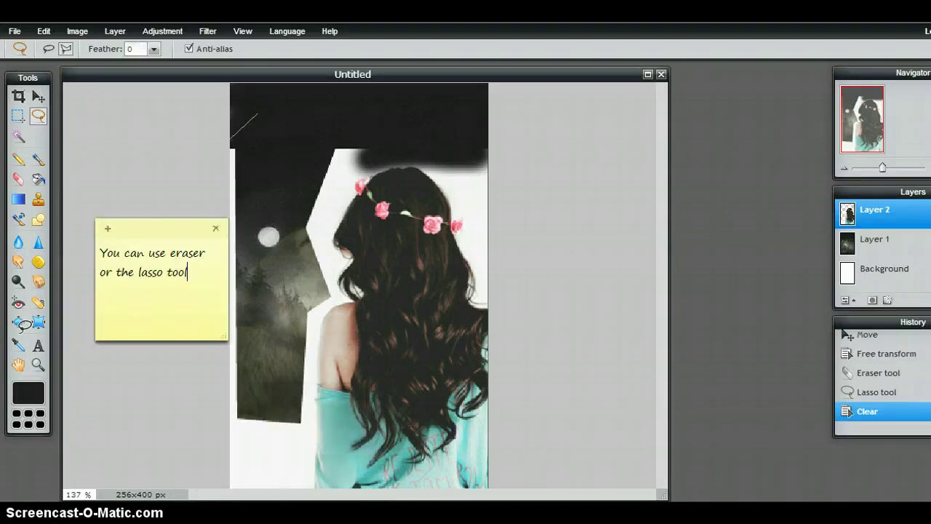
left_click(249, 278)
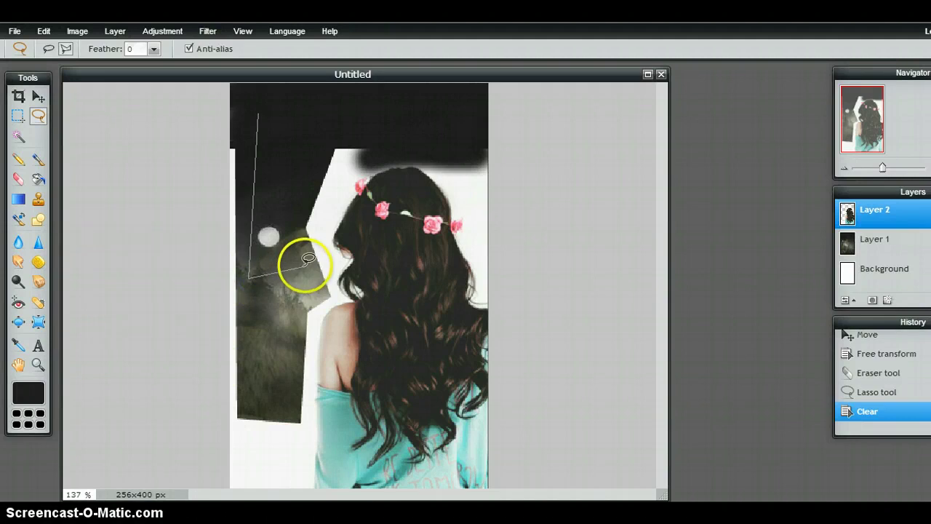
left_click(331, 254)
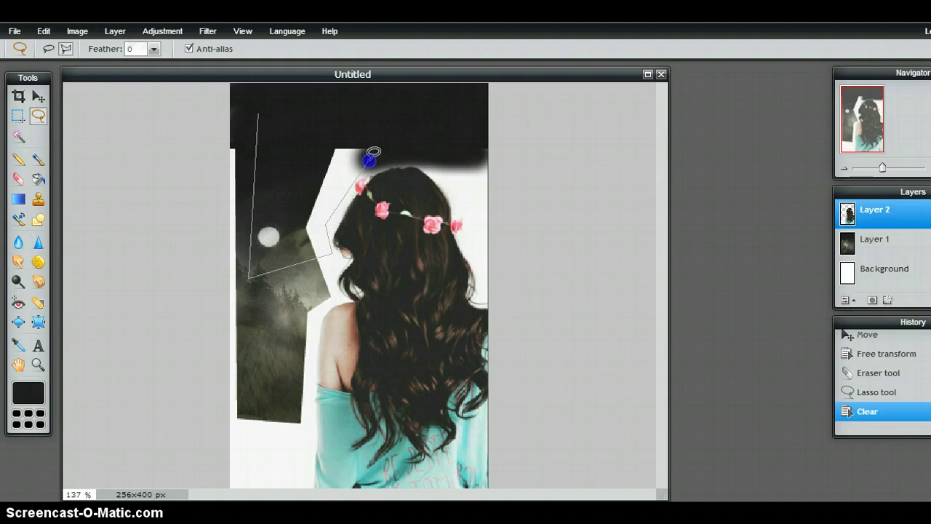
left_click(369, 145)
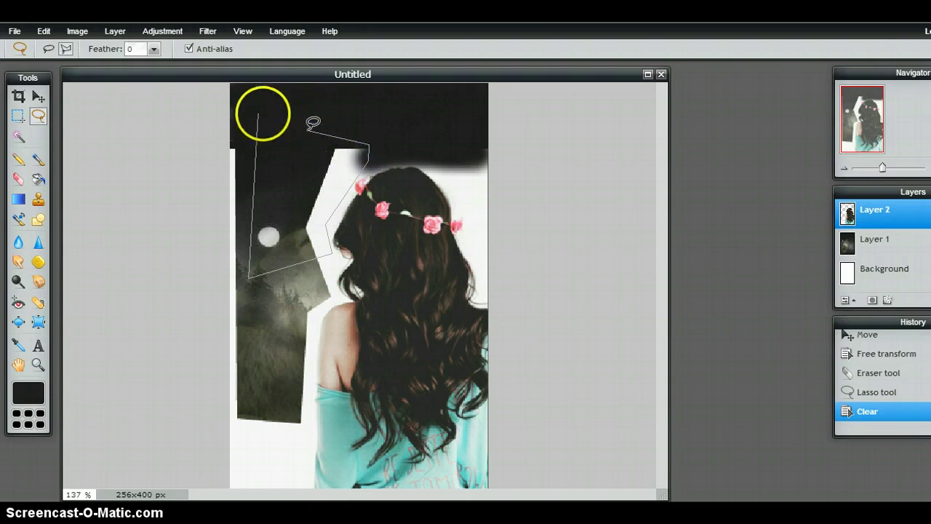
left_click(258, 113)
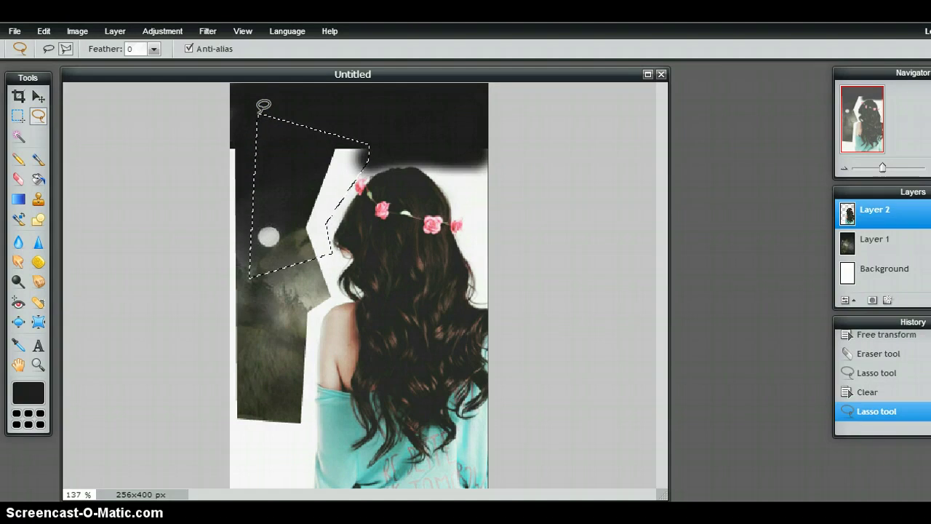
key("Delete")
left_click(266, 278)
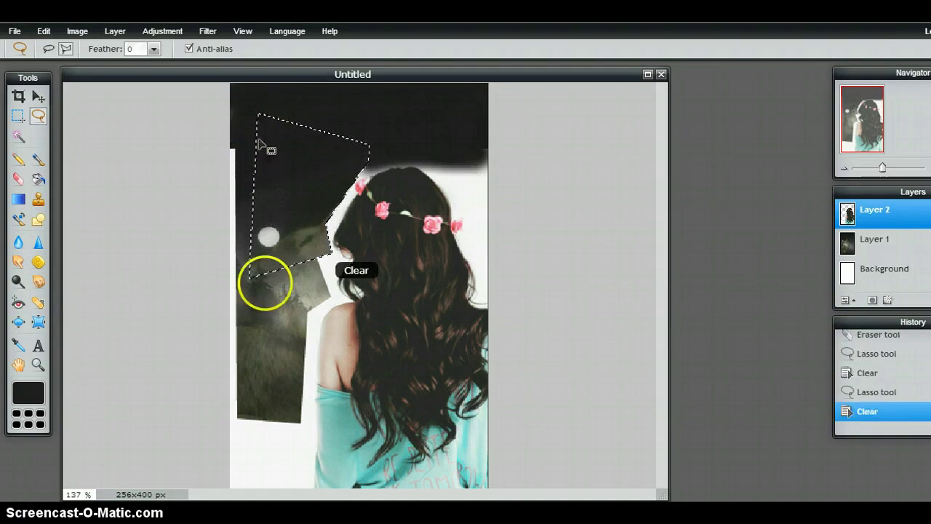
left_click(269, 297)
left_click(290, 295)
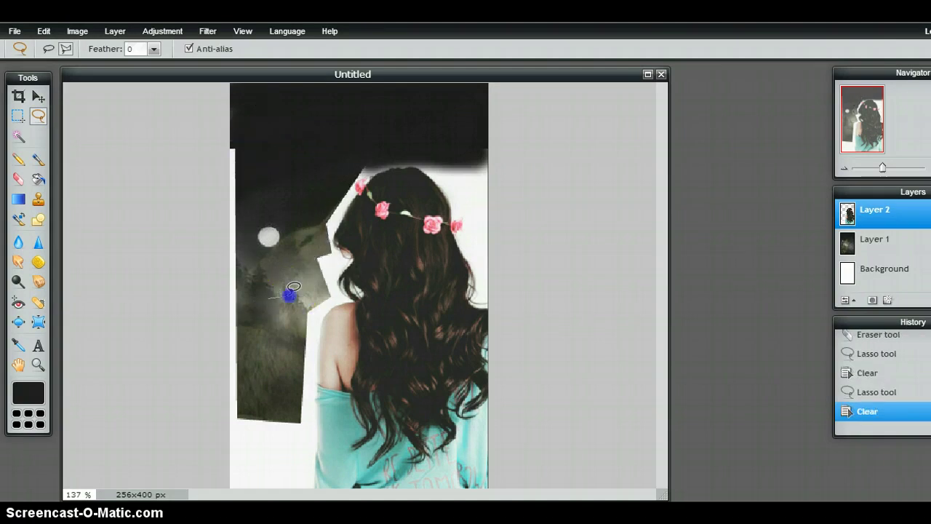
left_click_drag(290, 322, 290, 464)
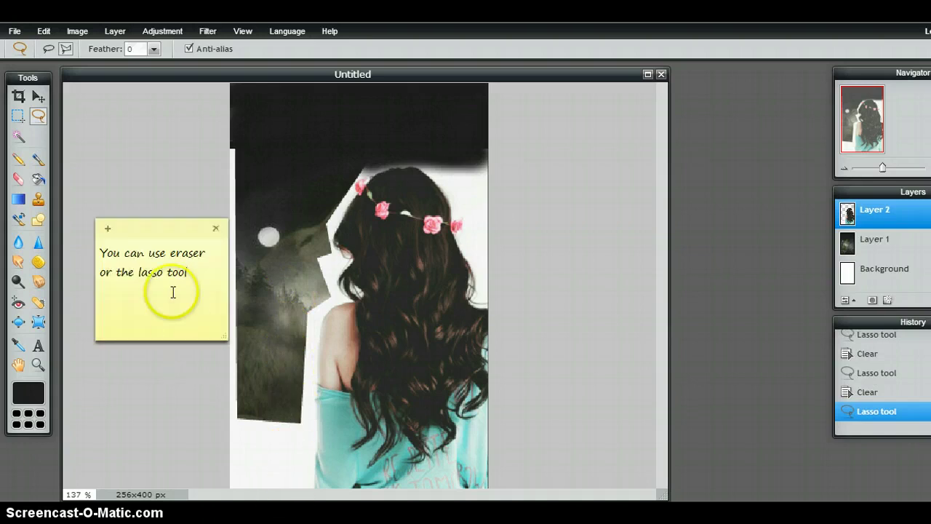
Change the note to "I pressed 'DEL' on my keyboard that's Why DEL popped up on the screen :)".
left_click_drag(191, 281, 99, 254)
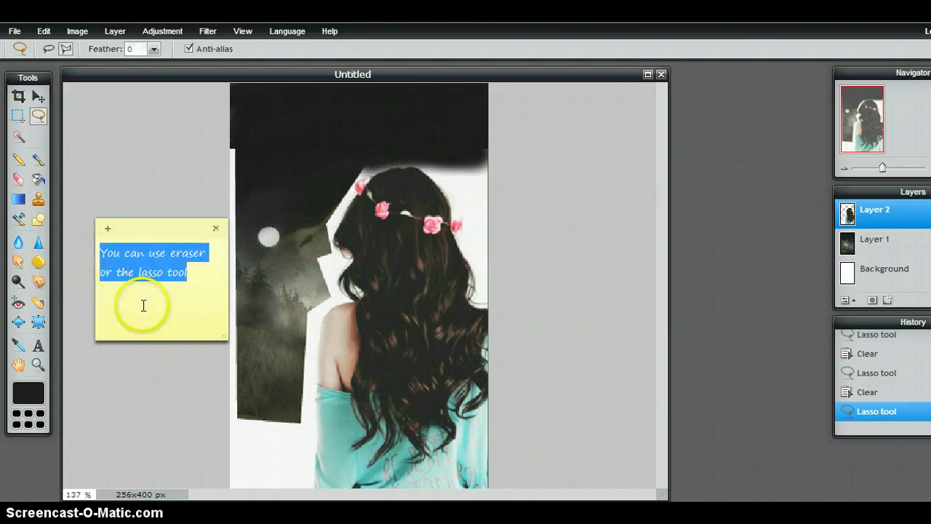
type("o")
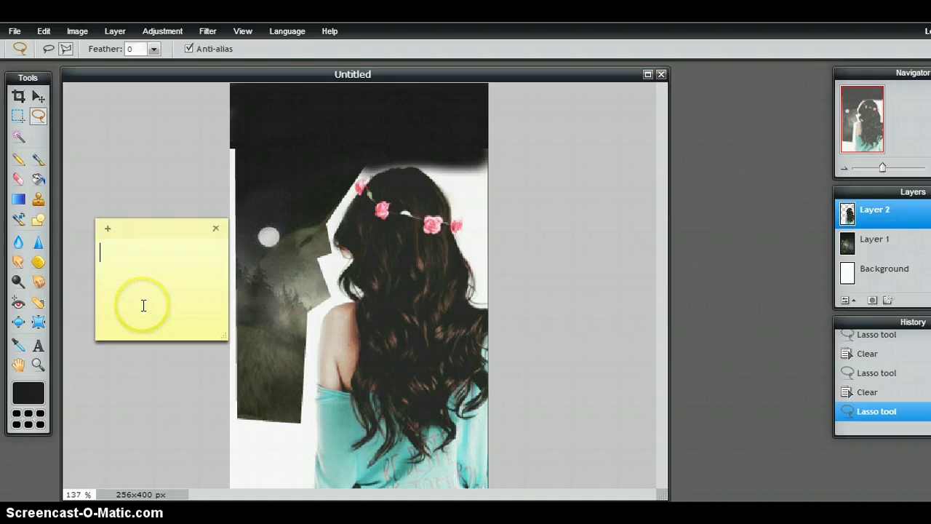
left_click(143, 306)
type("I")
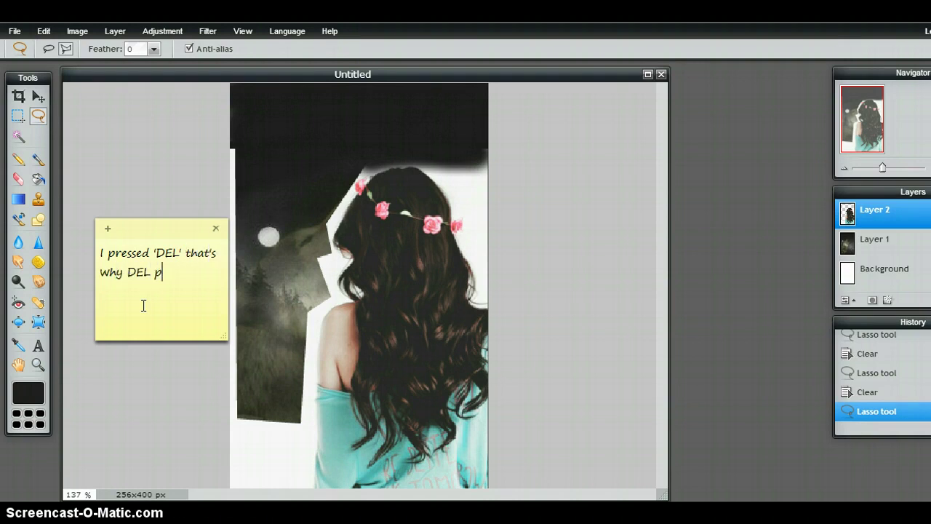
type("the screen :)")
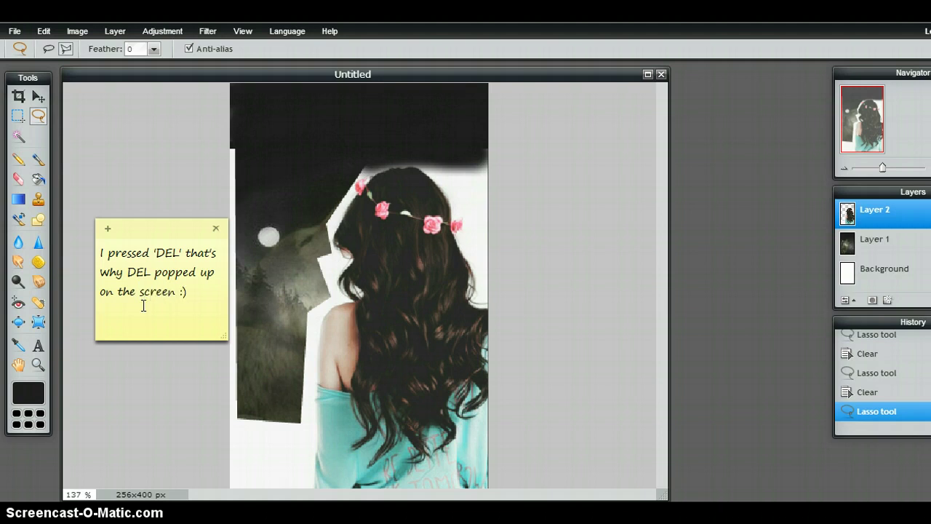
left_click(186, 252)
type("on my keyboard")
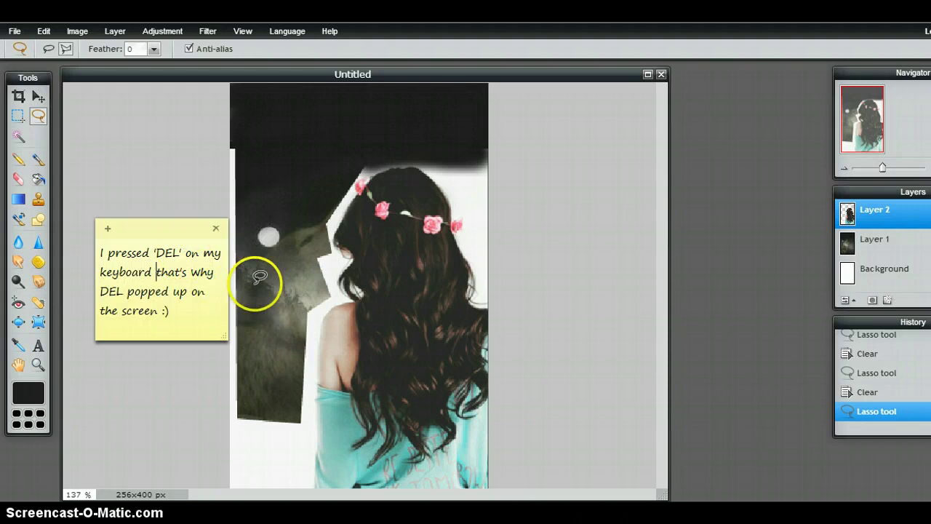
Delete a small white patch at the cover's bottom-left, then bring the sticky note back.
left_click(246, 427)
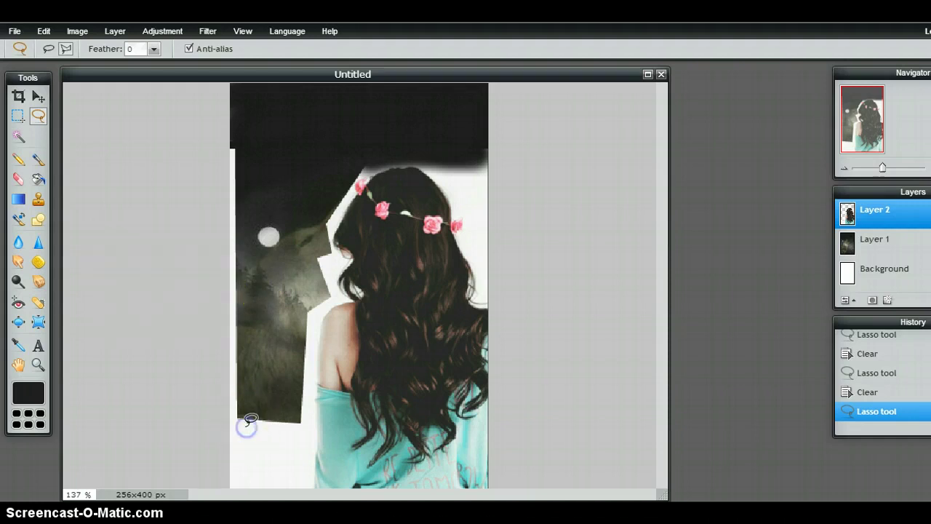
mouse_move(246, 427)
left_mouse_down()
mouse_move(293, 429)
mouse_move(291, 476)
mouse_move(245, 475)
mouse_move(247, 427)
left_mouse_up()
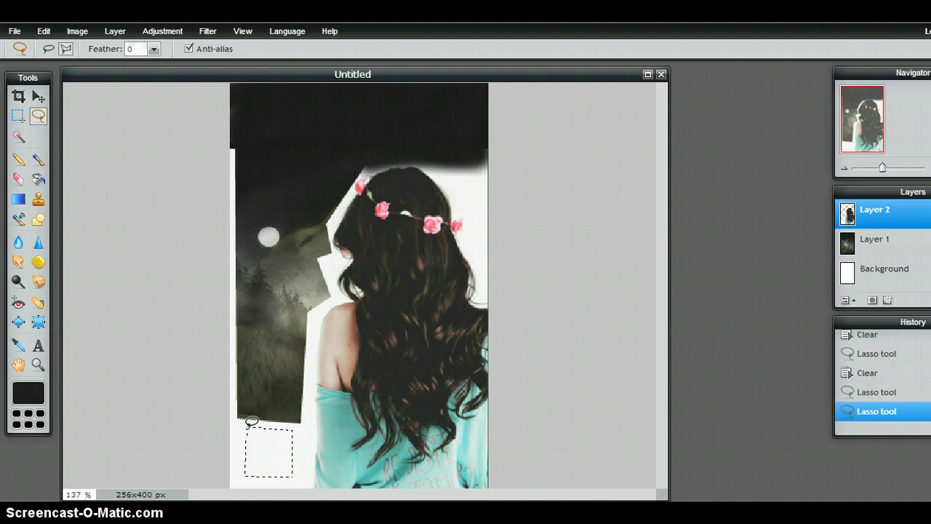
key("Delete")
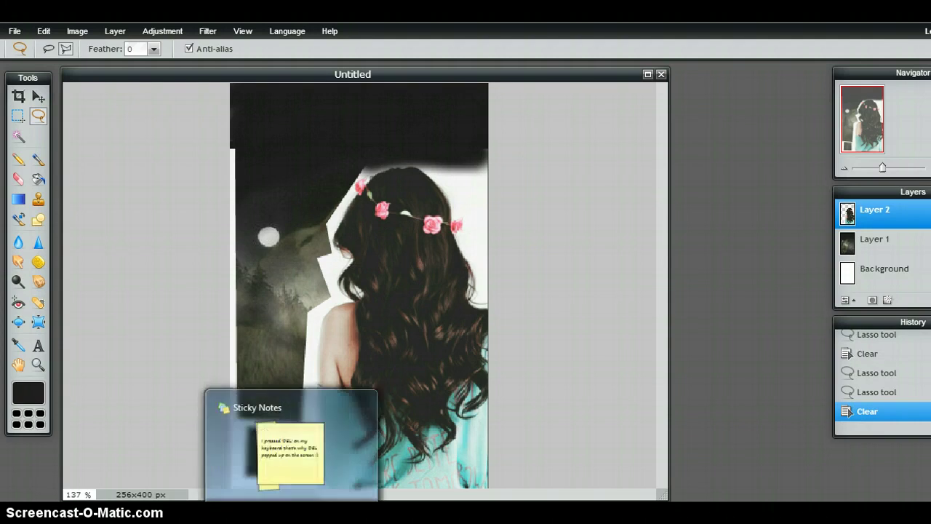
left_click(291, 521)
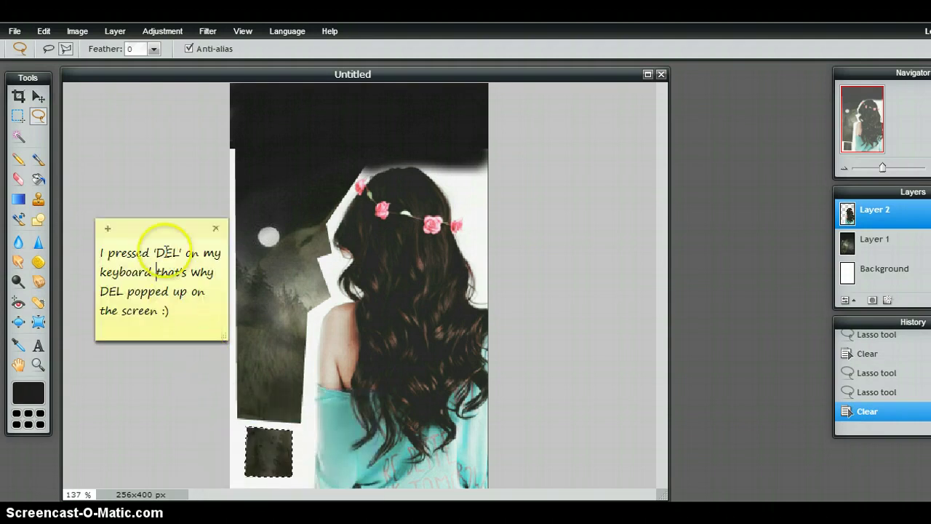
left_click_drag(125, 291, 104, 292)
Reword the note to 'CLEAR i meant not del haha', then delete the note.
left_click_drag(167, 310, 87, 254)
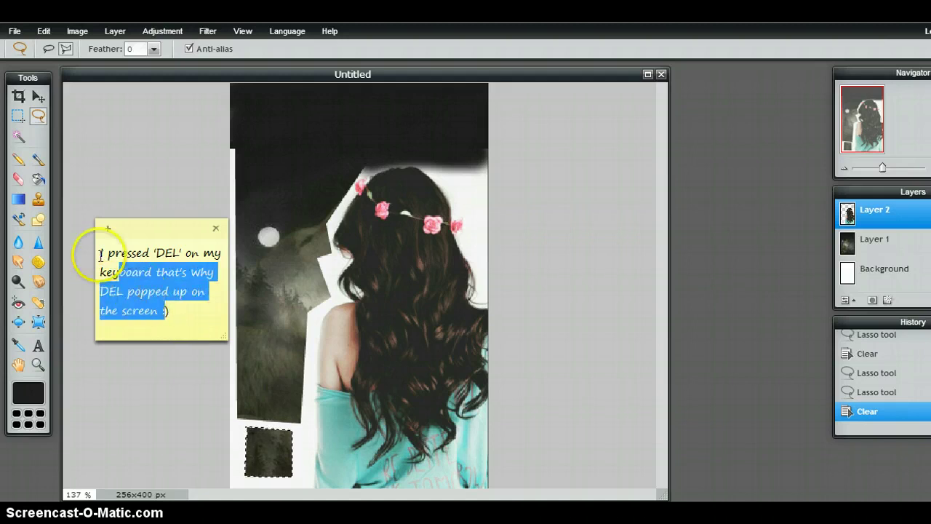
key("Delete")
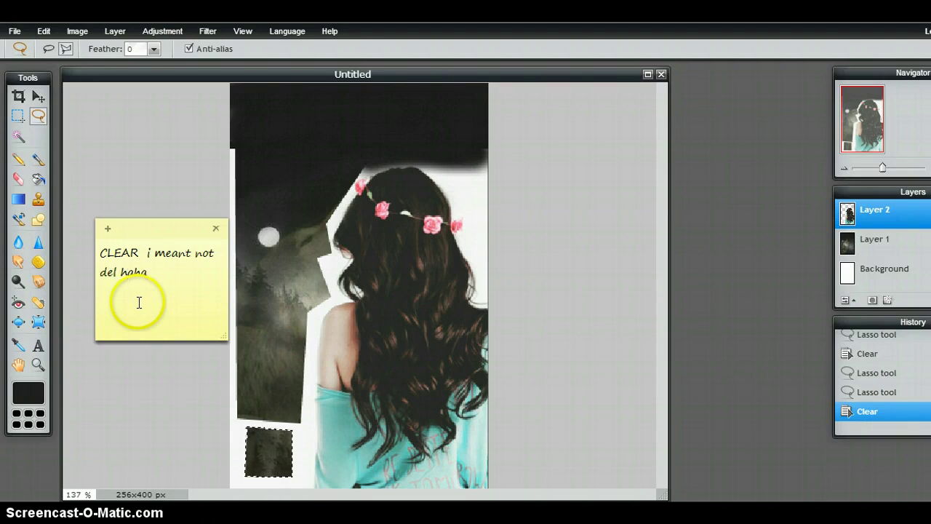
left_click(215, 229)
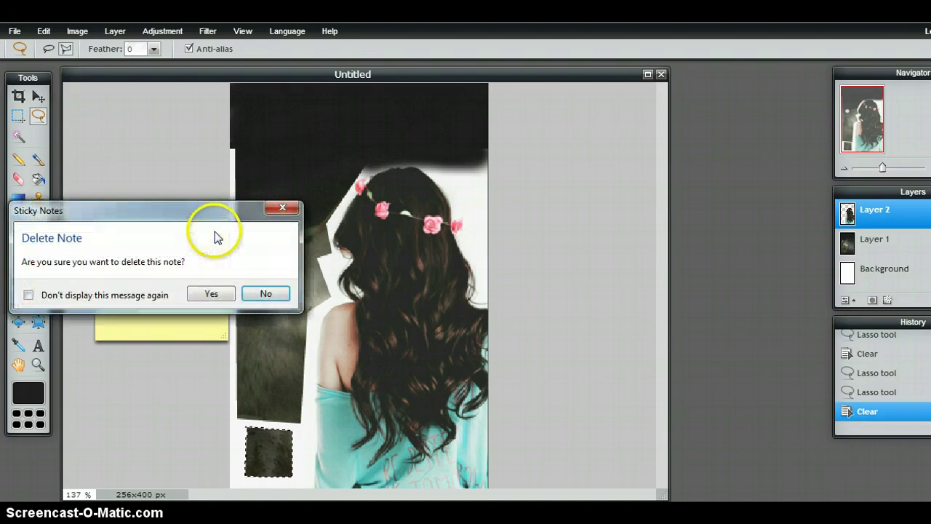
left_click(217, 294)
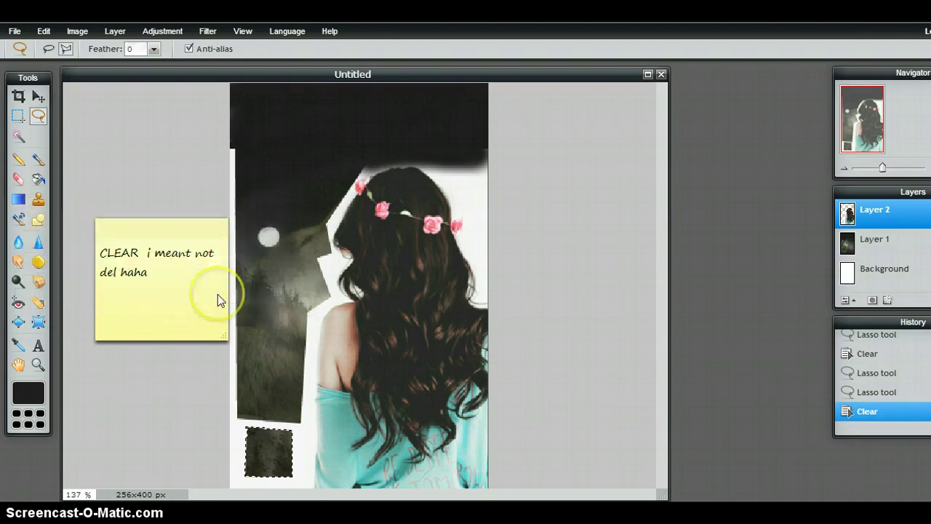
Erase the white fringe along the right edge of the girl's hair on Layer 2.
left_click(19, 179)
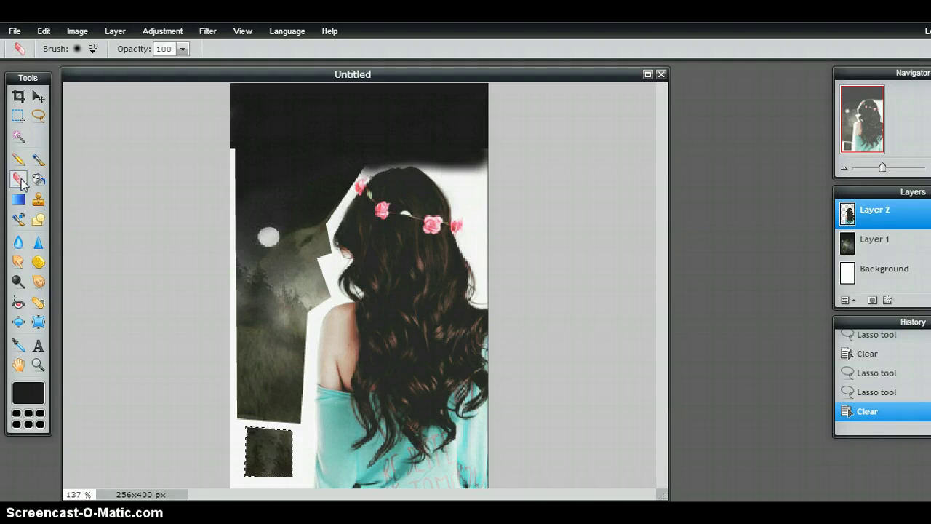
left_click(21, 181)
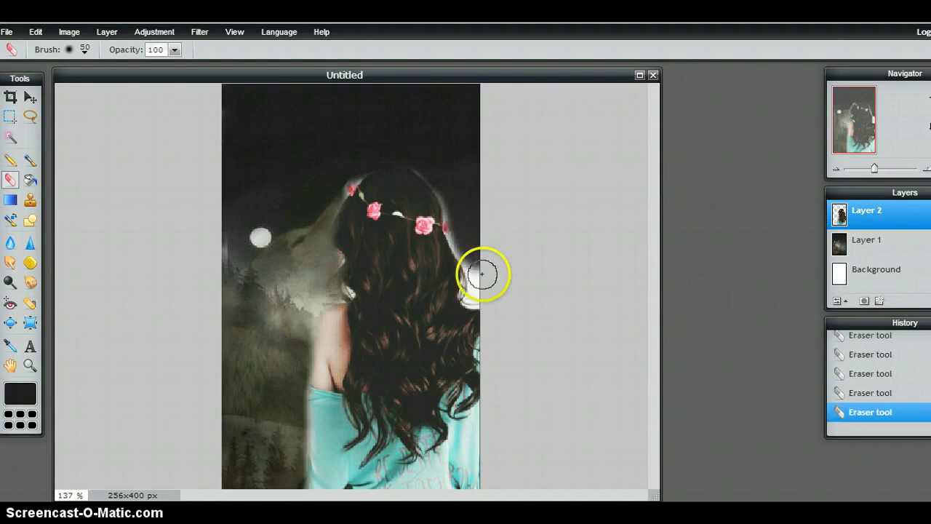
mouse_move(482, 272)
left_mouse_down()
mouse_move(475, 299)
mouse_move(482, 270)
mouse_move(457, 230)
mouse_move(449, 186)
mouse_move(411, 150)
left_mouse_up()
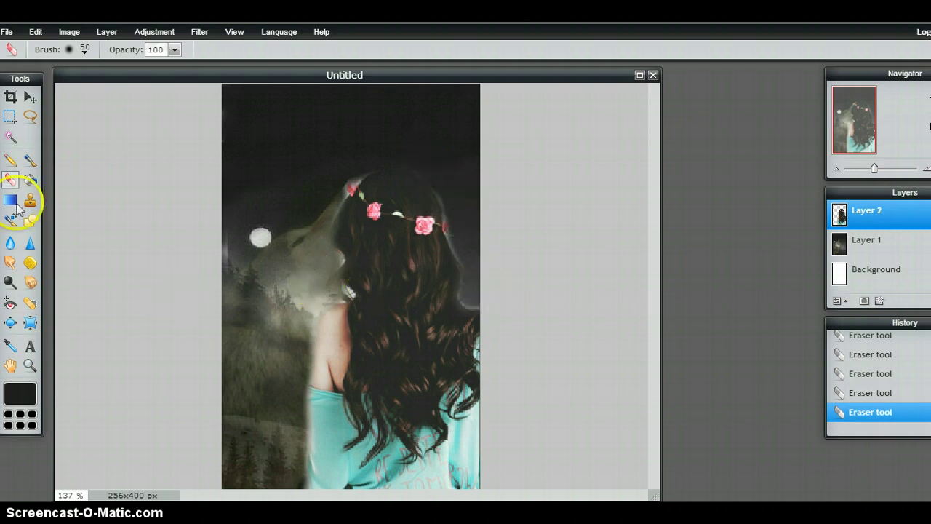
With a soft 20 px eraser brush, erase the girl layer over the wolf's nose.
left_click(86, 51)
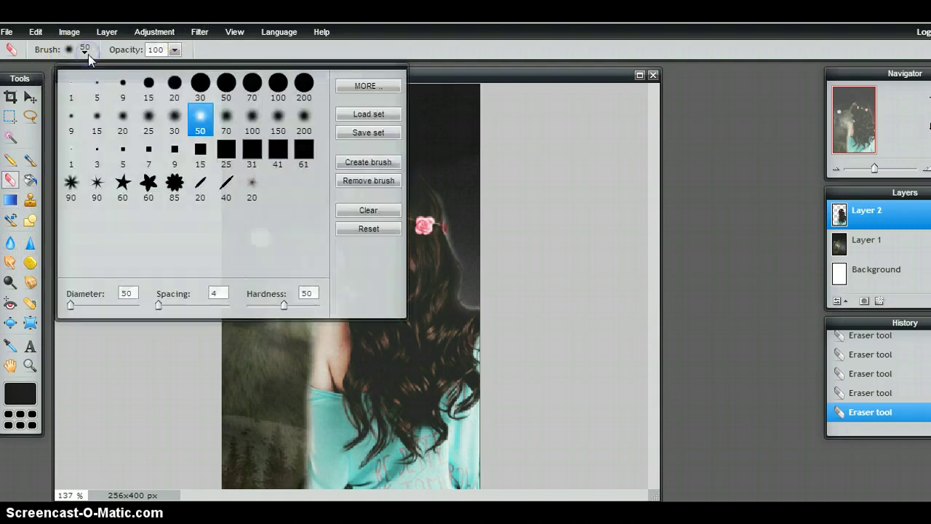
left_click(122, 116)
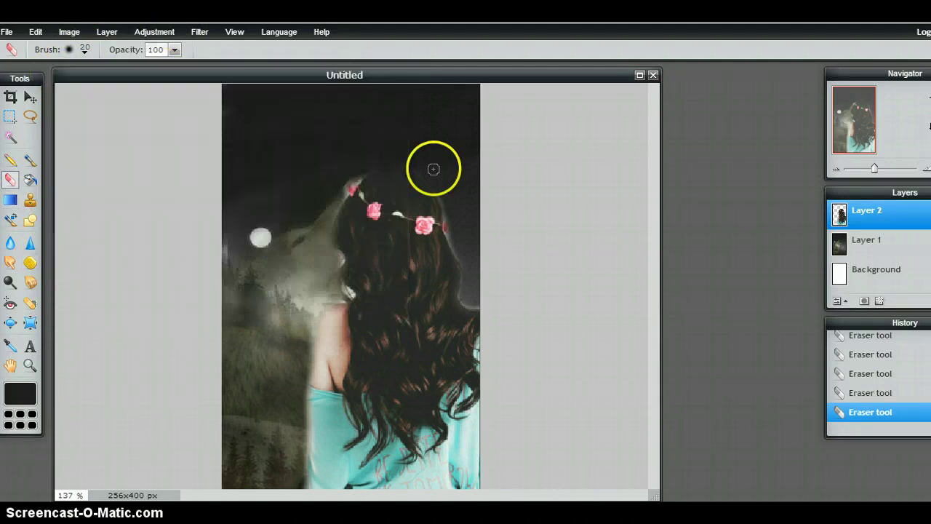
left_click(358, 175)
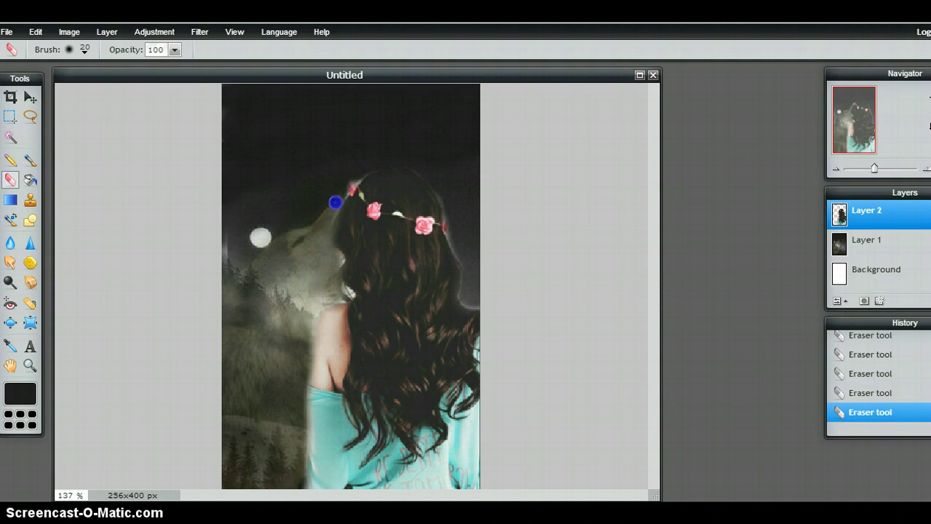
left_click_drag(335, 202, 327, 228)
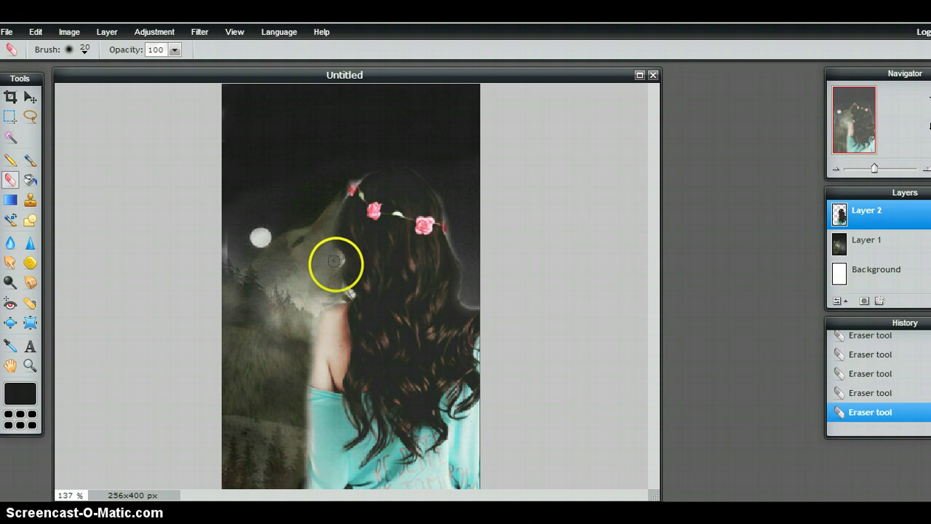
Erase over the wolf's neck toward the girl's shoulder, then nudge Layer 2 right and down.
left_click(339, 265)
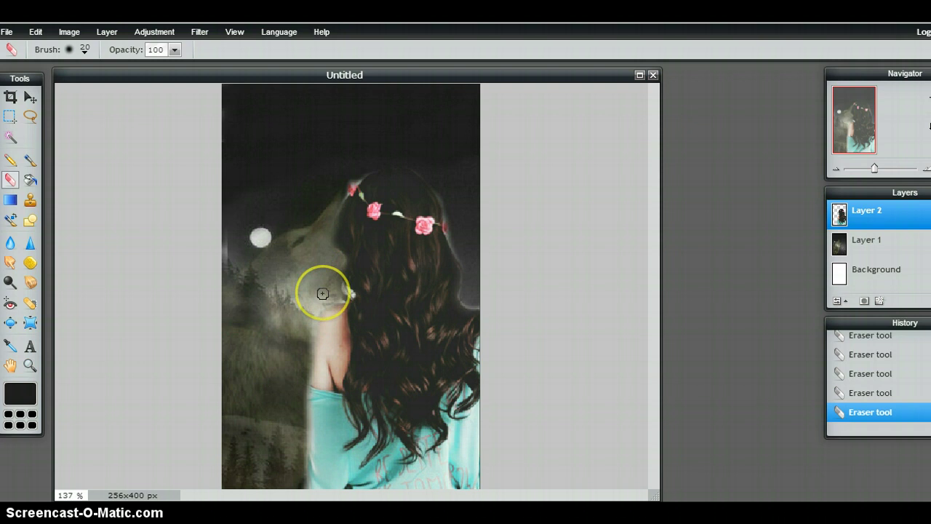
left_click(347, 292)
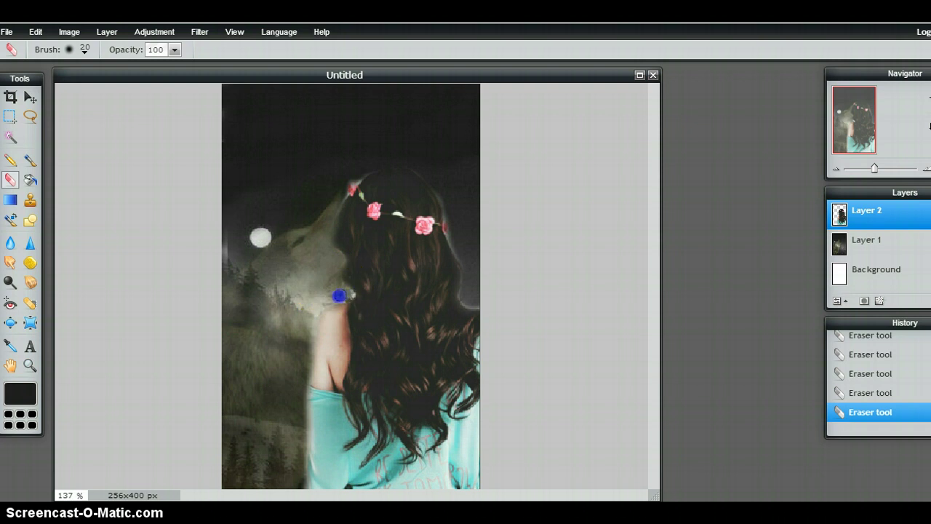
left_click_drag(339, 295, 333, 297)
mouse_move(341, 298)
left_mouse_down()
mouse_move(318, 301)
mouse_move(306, 351)
left_mouse_up()
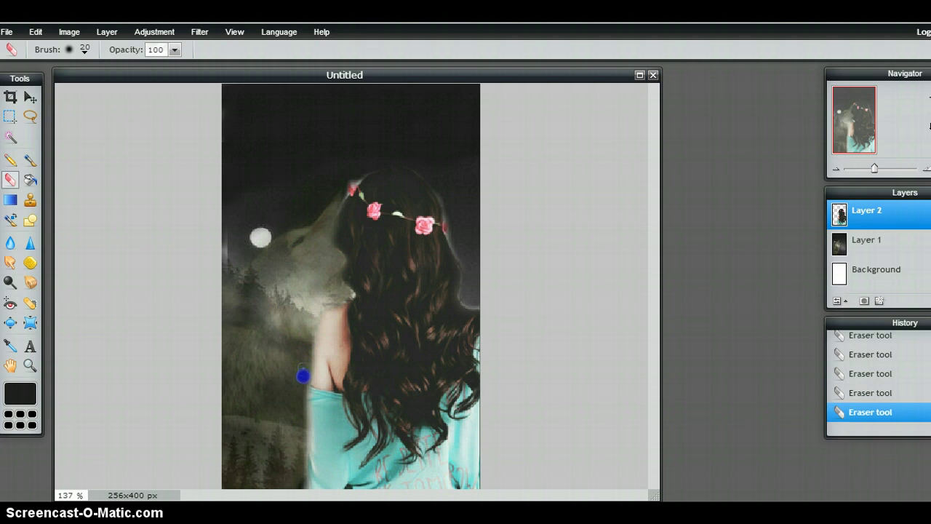
left_click_drag(298, 399, 299, 399)
left_click(30, 96)
left_click_drag(374, 304, 387, 308)
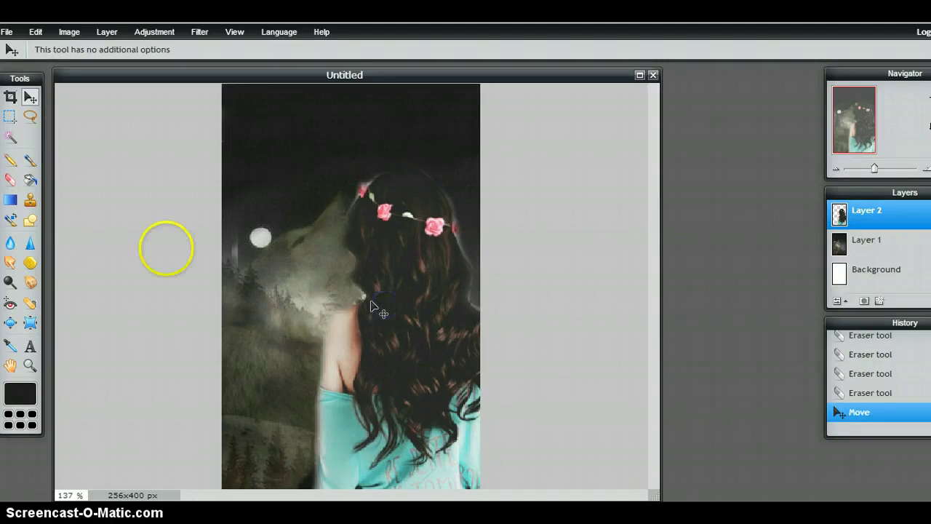
Erase a little more of the girl layer near the moon.
left_click(11, 180)
mouse_move(249, 253)
left_mouse_down()
mouse_move(238, 235)
mouse_move(237, 277)
left_mouse_up()
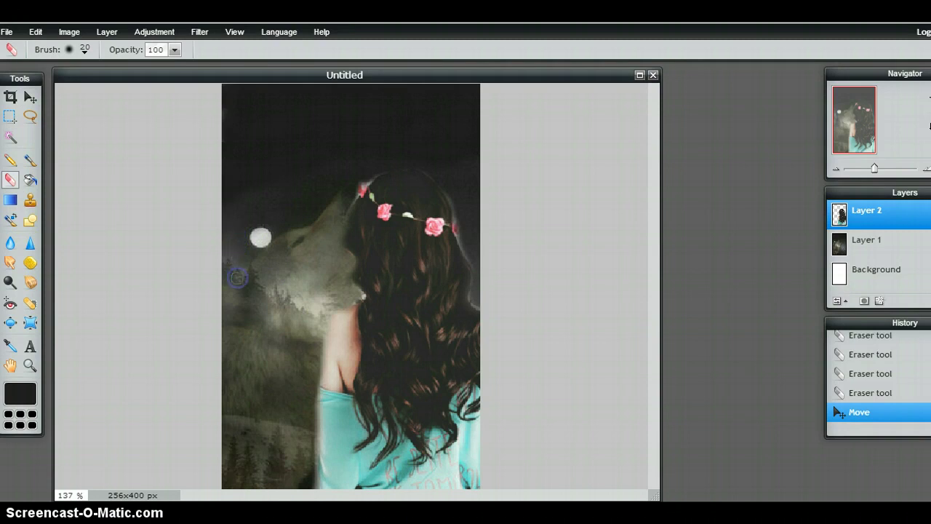
left_click(27, 97)
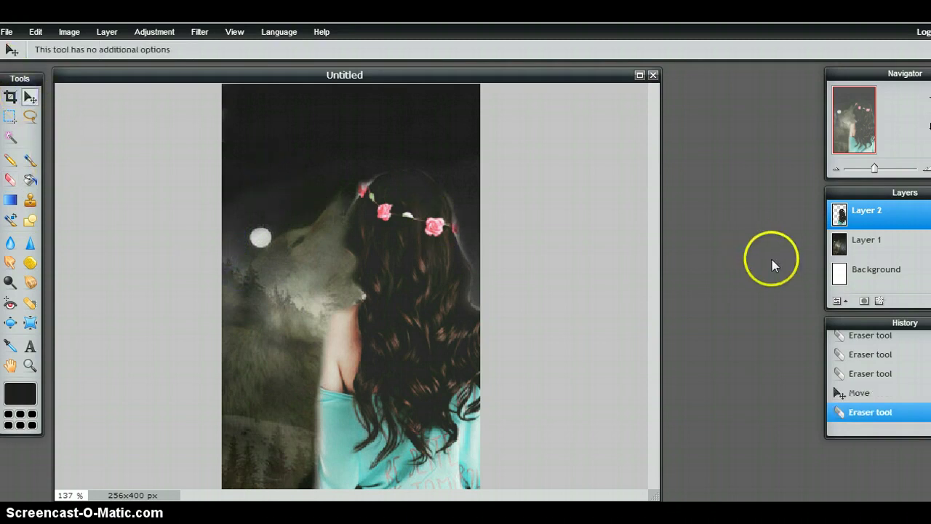
right_click(870, 219)
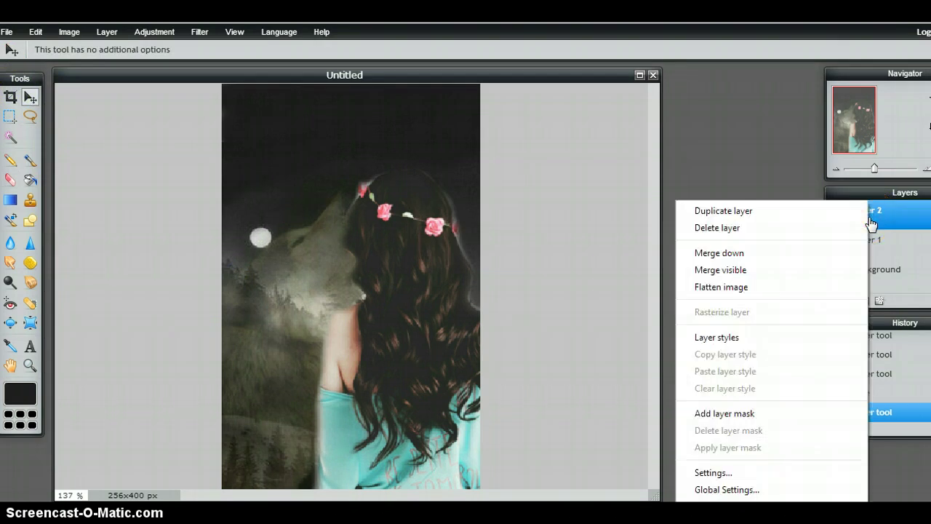
left_click(769, 182)
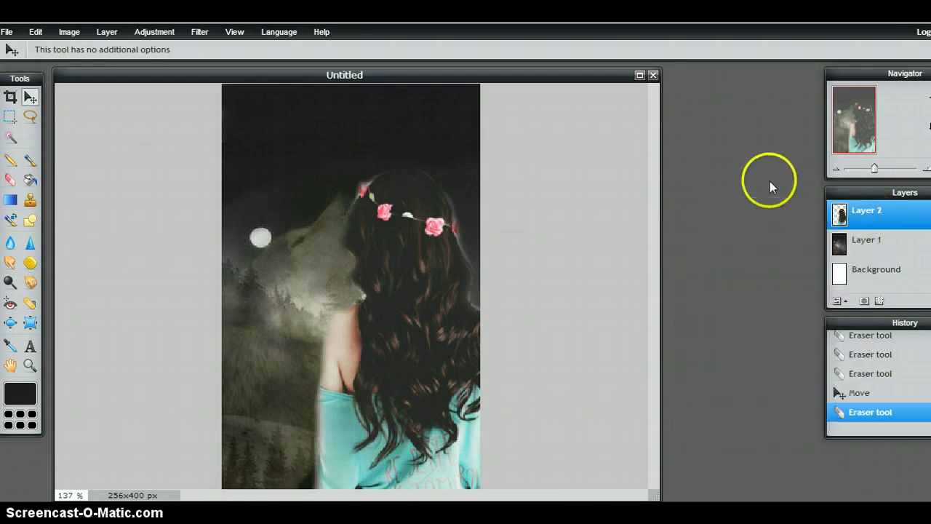
Set Layer 2 to Overlay blend mode at 100% opacity.
left_click(840, 301)
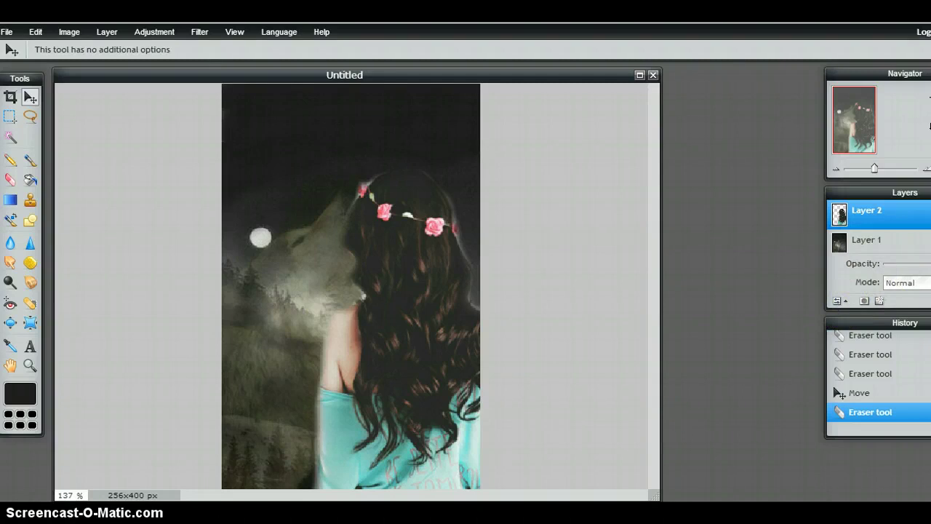
left_click_drag(930, 264, 924, 264)
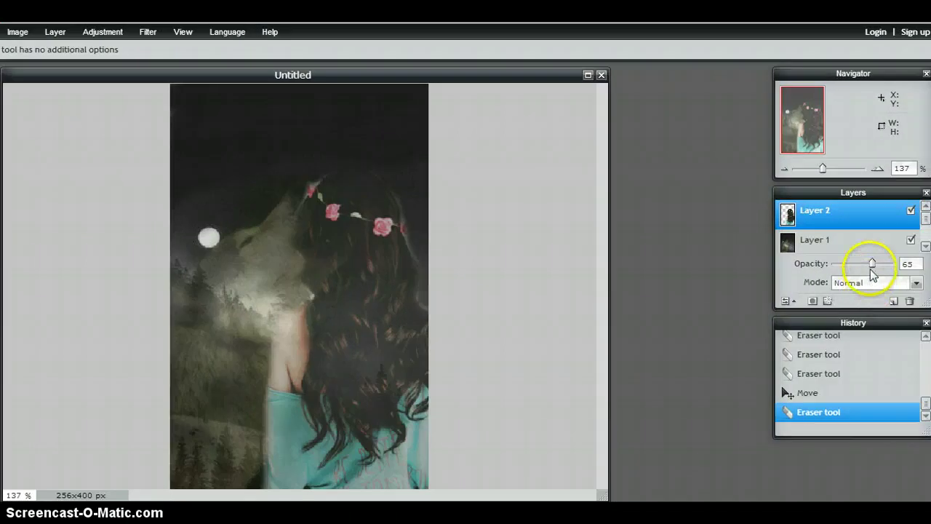
left_click_drag(873, 264, 898, 266)
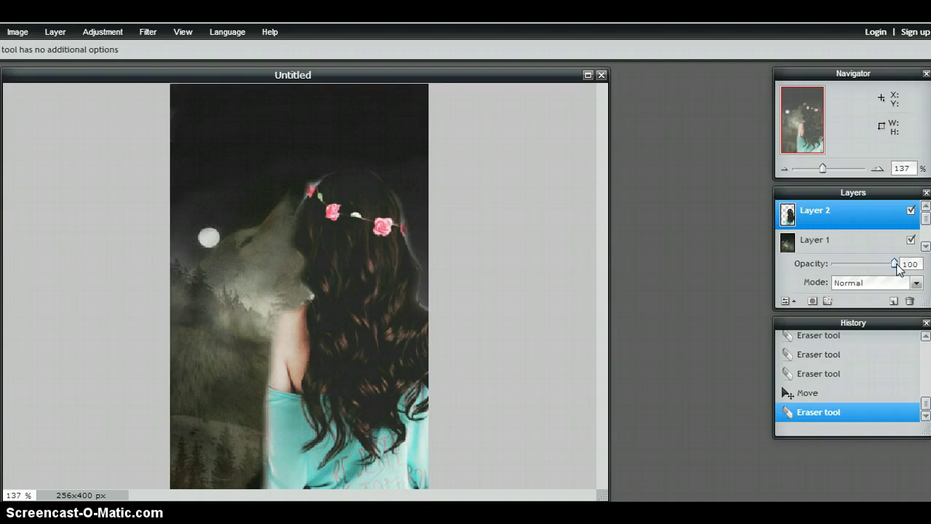
left_click(914, 282)
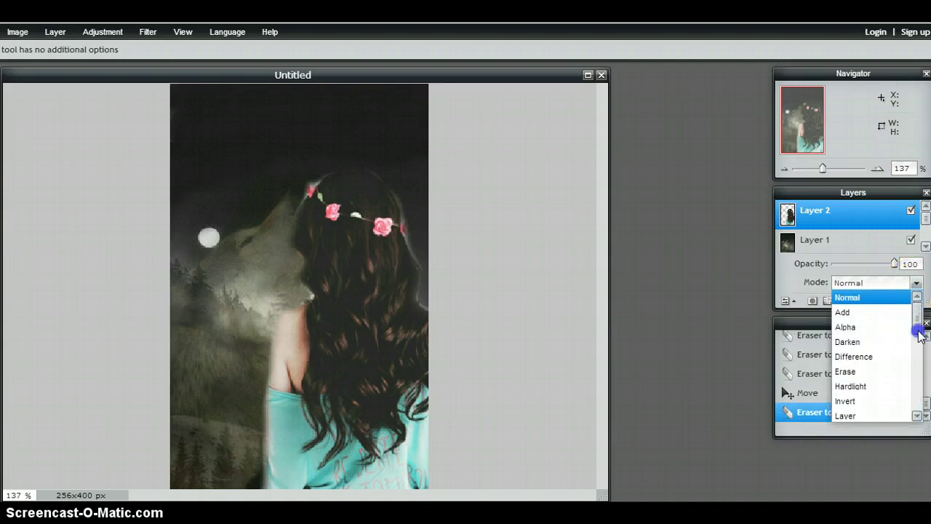
left_click_drag(921, 335, 878, 392)
left_click(862, 398)
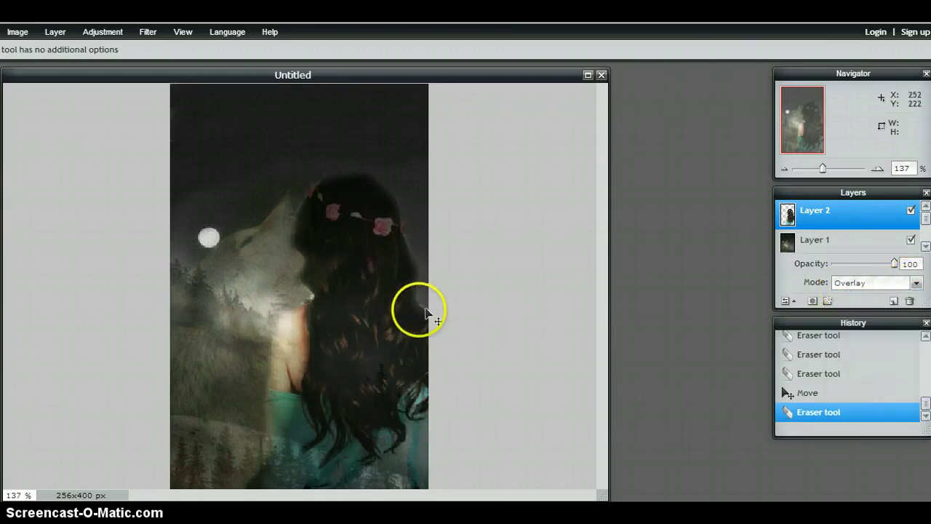
Nudge the girl layer down, then shrink and reposition it with Free transform and apply.
left_click(391, 316)
left_click_drag(391, 317, 369, 350)
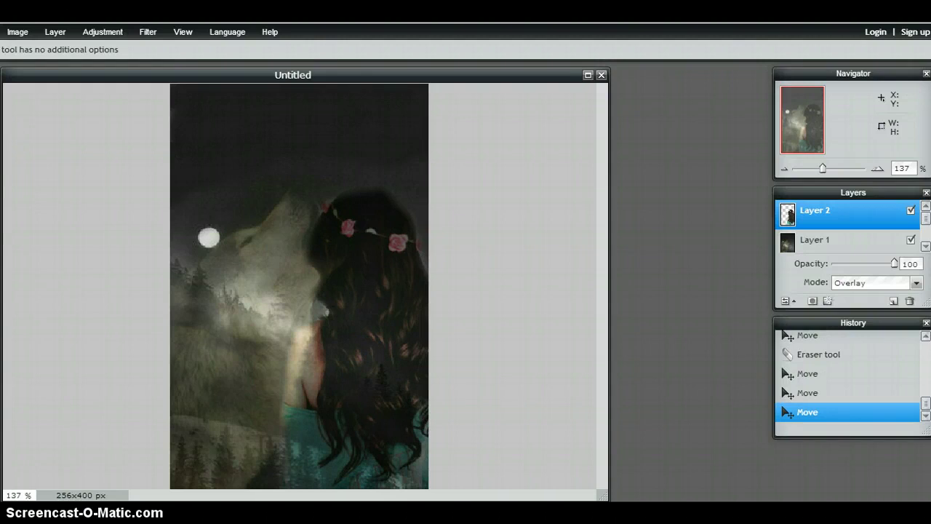
left_click(46, 139)
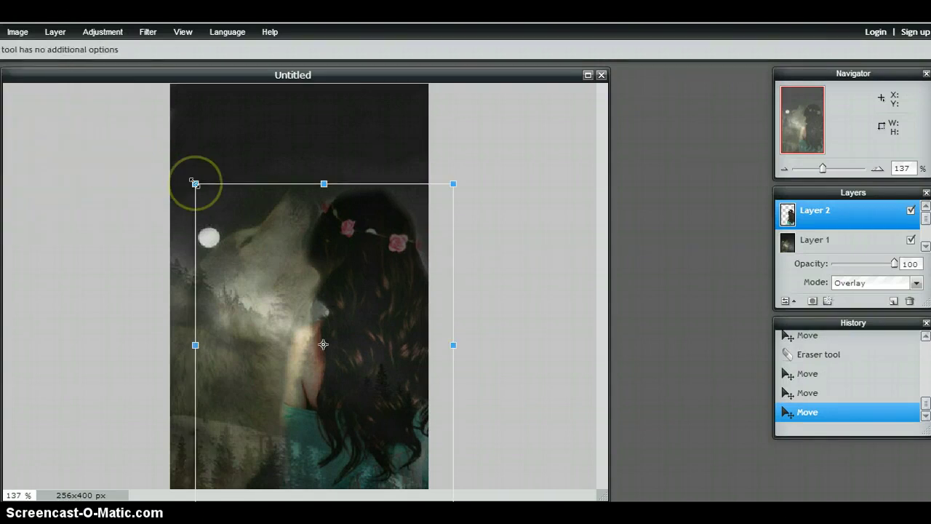
left_click_drag(195, 183, 209, 199)
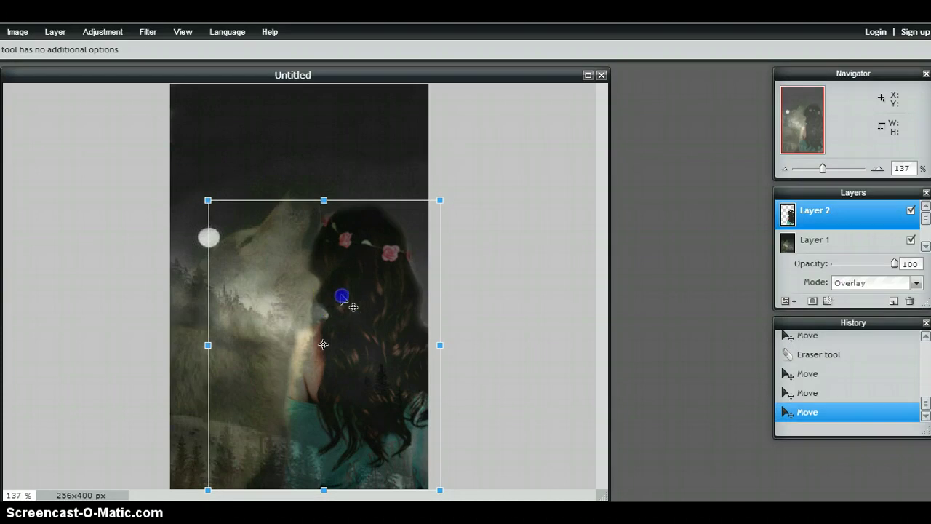
mouse_move(342, 298)
left_mouse_down()
mouse_move(369, 302)
mouse_move(355, 300)
left_mouse_up()
left_click(509, 374)
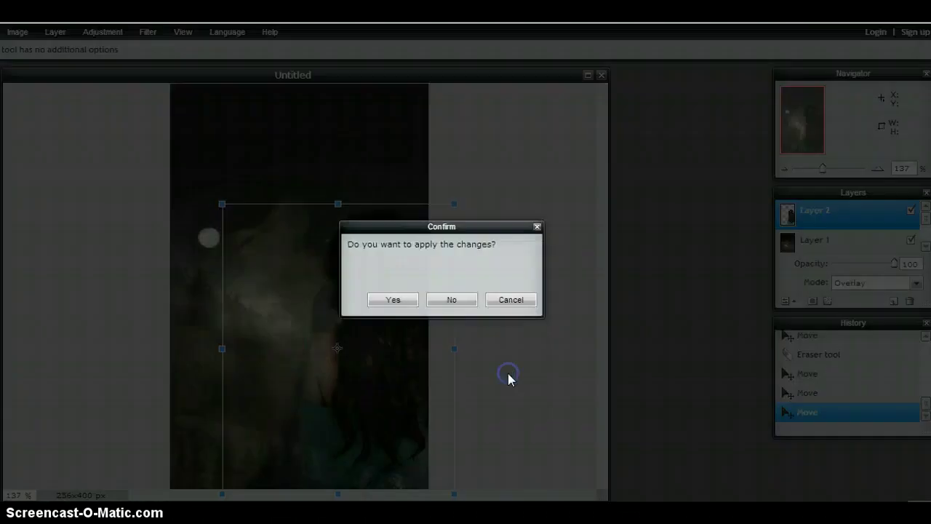
left_click(393, 301)
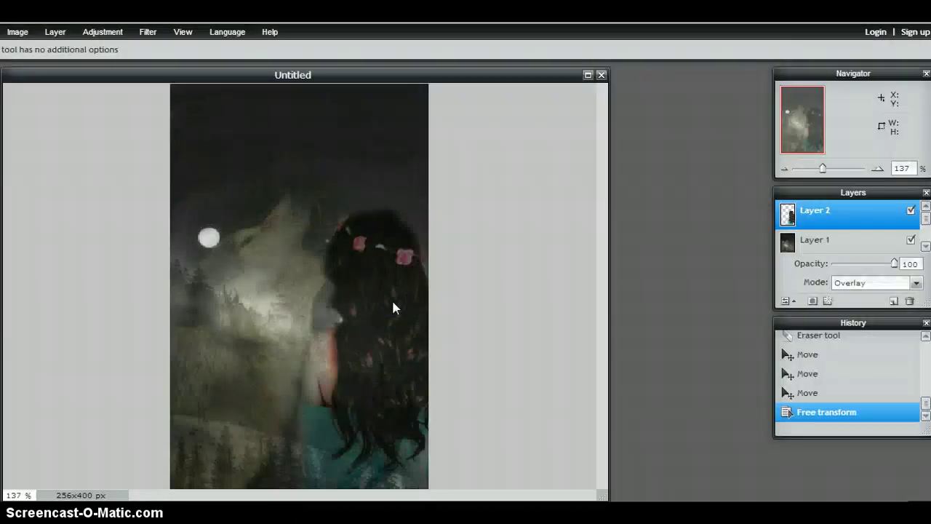
left_click(909, 265)
left_click(597, 314)
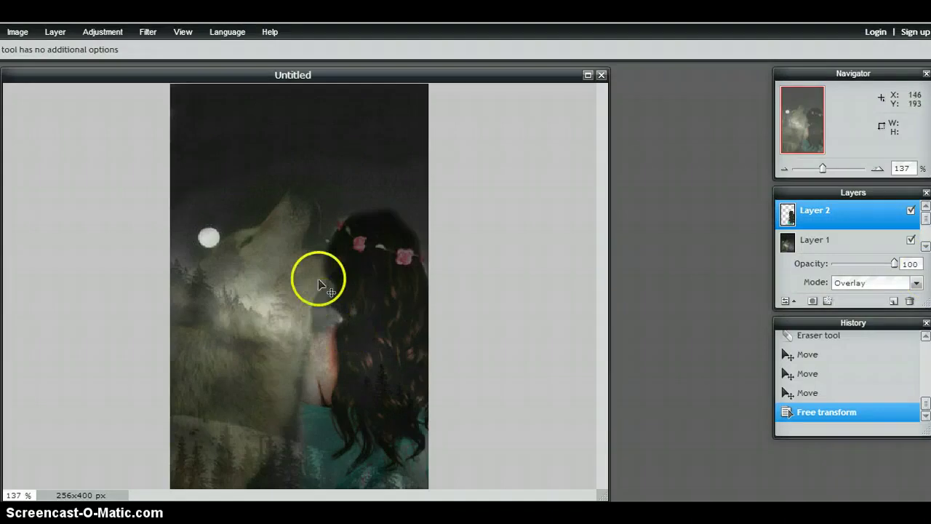
Switch to the Type tool and place a new text box near the cover top.
key("t")
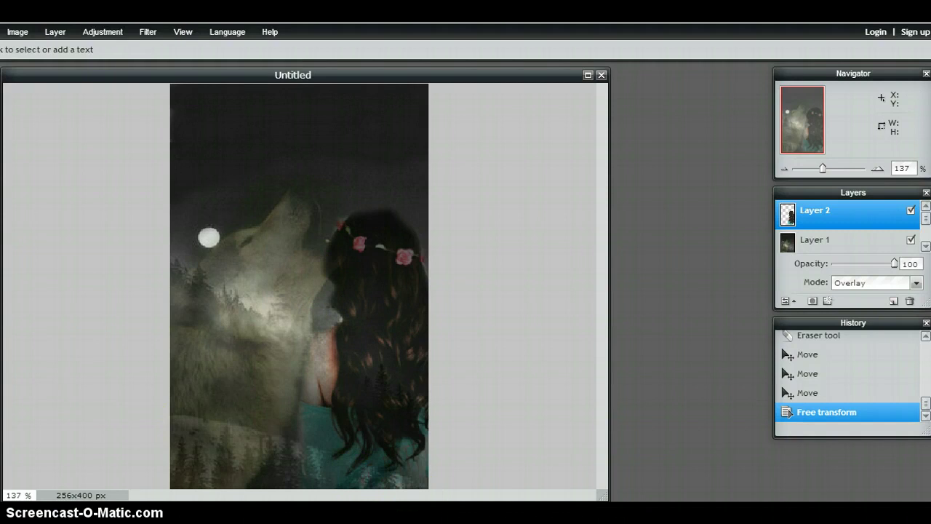
scroll(408, 518, "left", 1)
scroll(466, 262, "left", 3)
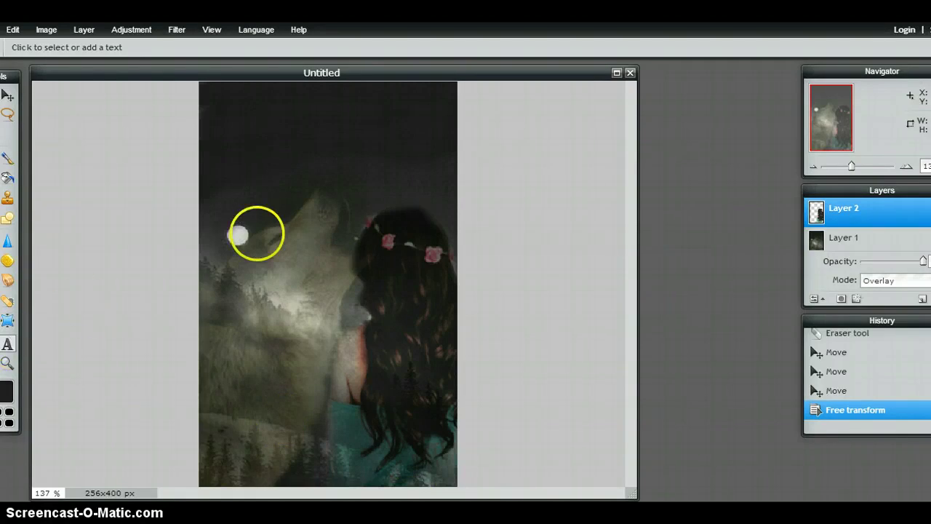
left_click(245, 147)
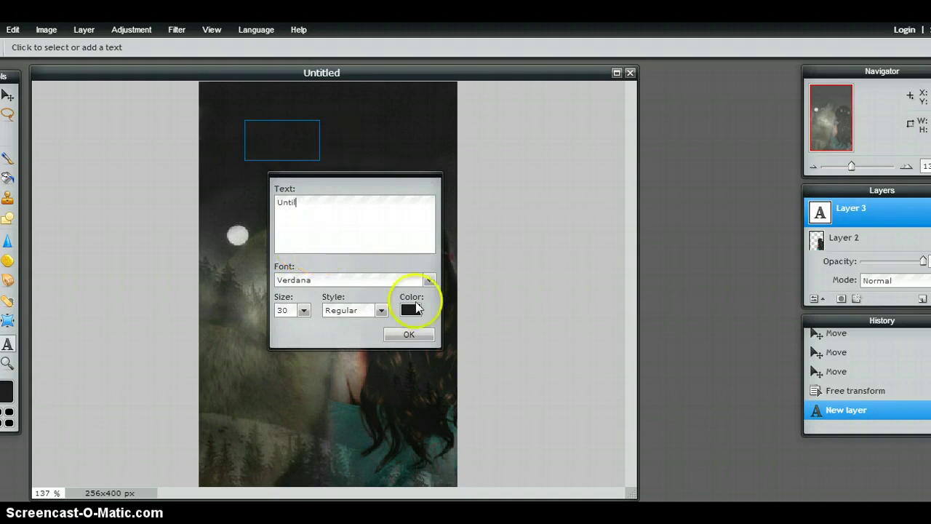
Colour the 'Until' text grey 737373 and scroll the font list toward Bebas Neue.
left_click(411, 310)
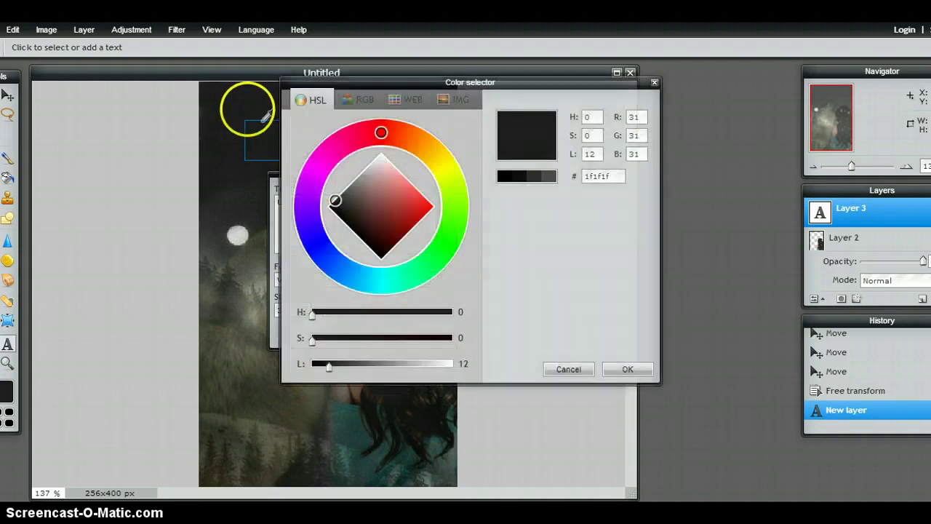
left_click(248, 108)
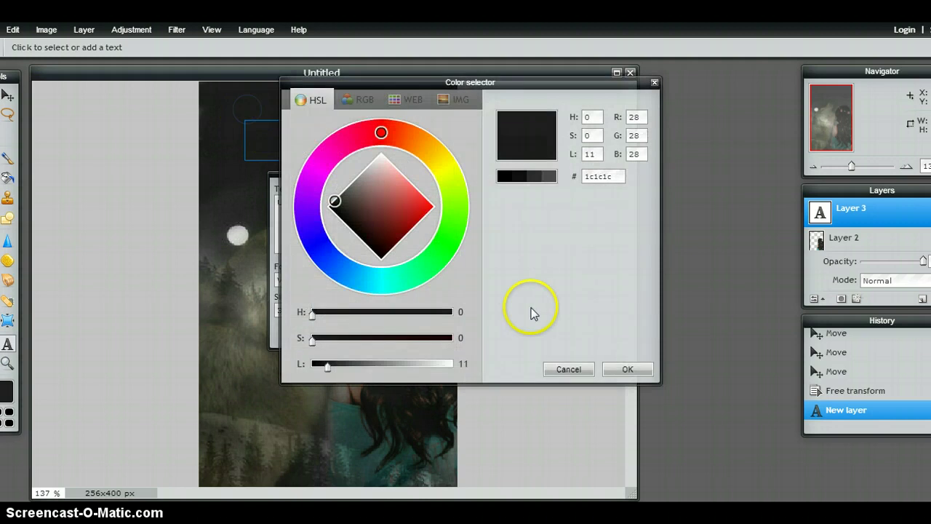
left_click(553, 177)
left_click(551, 182)
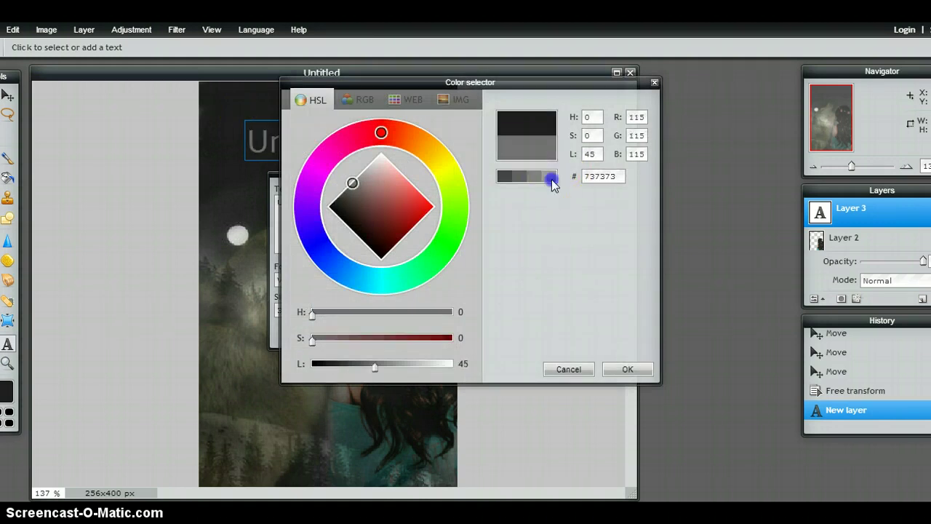
left_click(623, 369)
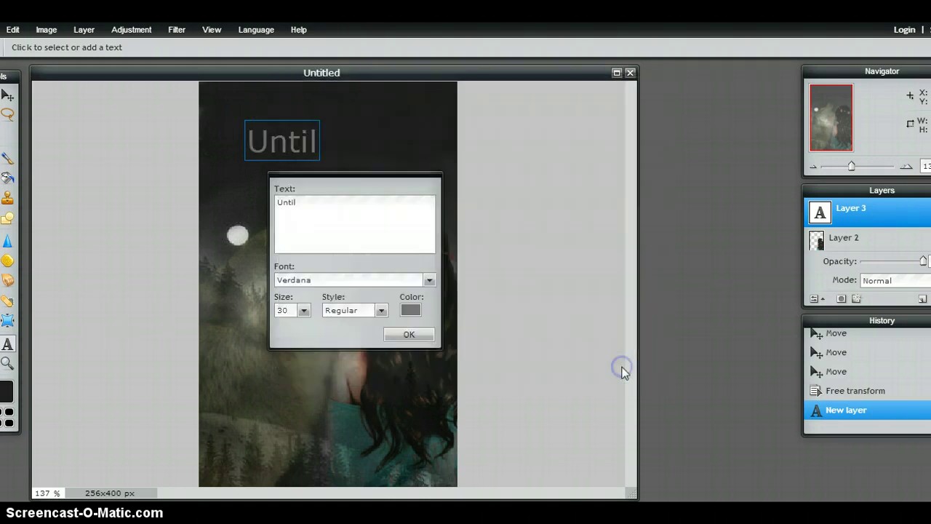
left_click_drag(350, 176, 547, 138)
left_click(626, 245)
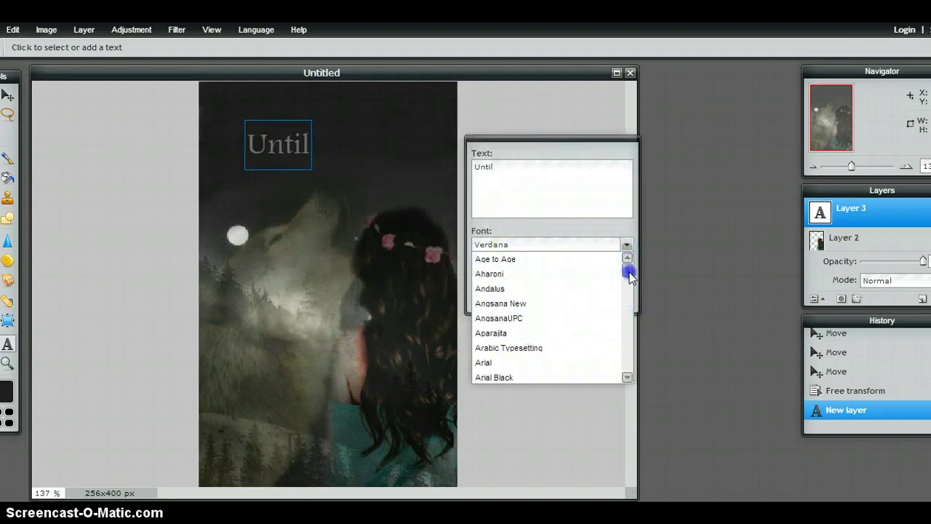
mouse_move(627, 270)
left_mouse_down()
mouse_move(630, 289)
mouse_move(626, 271)
left_mouse_up()
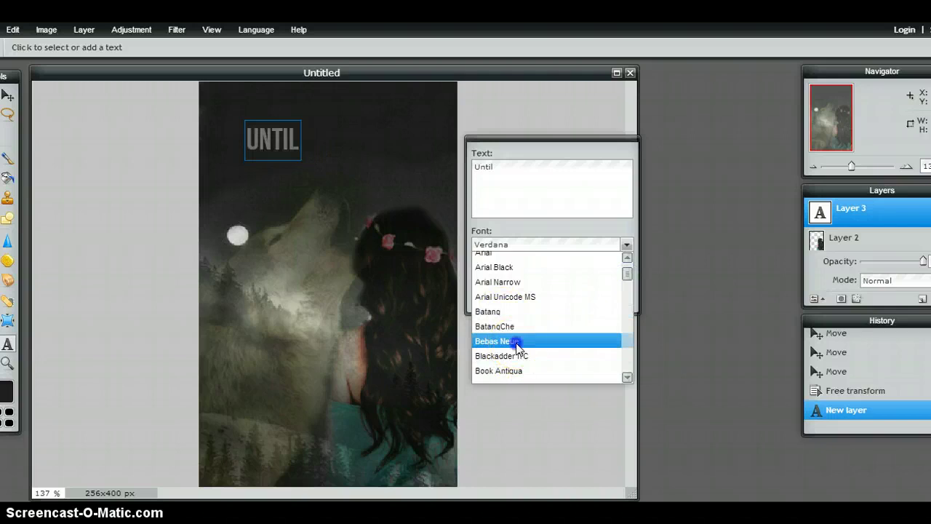
Set the title font to Bebas Neue and add 'Now' to the title text.
left_click(515, 340)
left_click(530, 172)
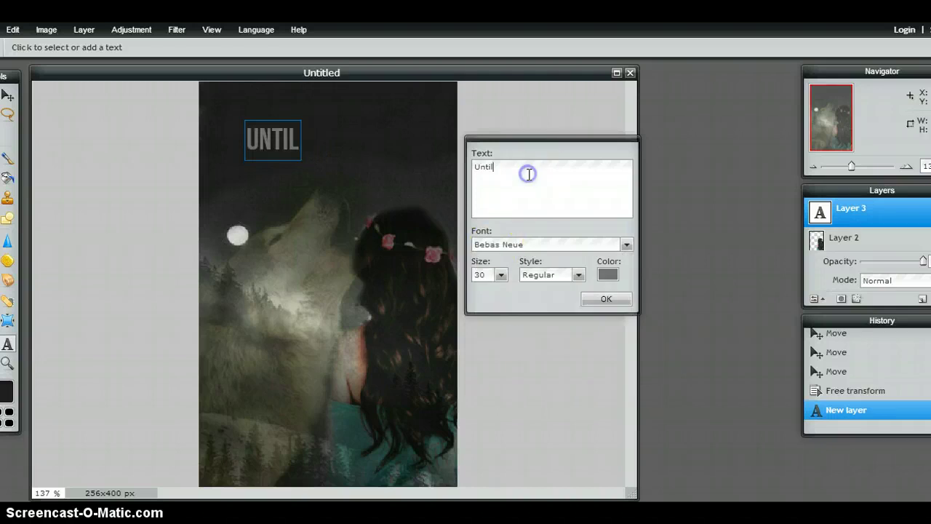
type("Now")
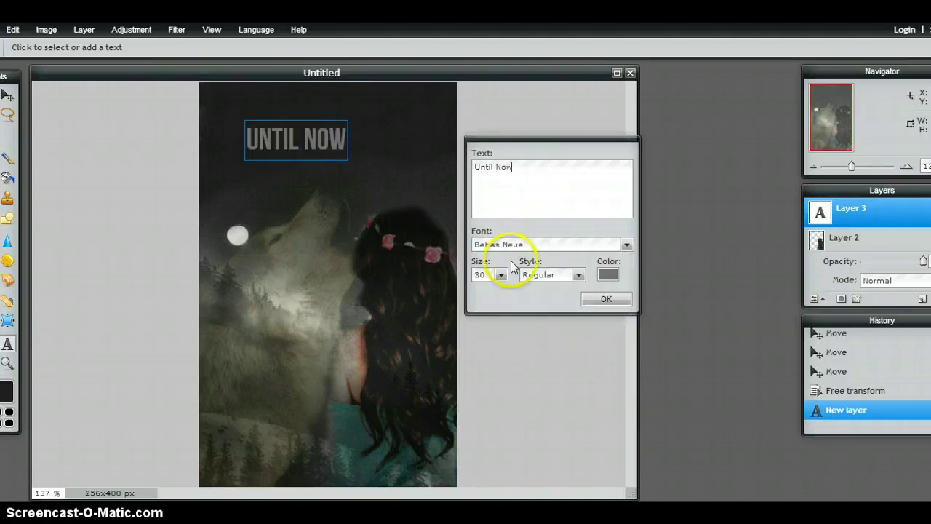
Enlarge the title to size 66 and position it across the top of the cover.
left_click(501, 276)
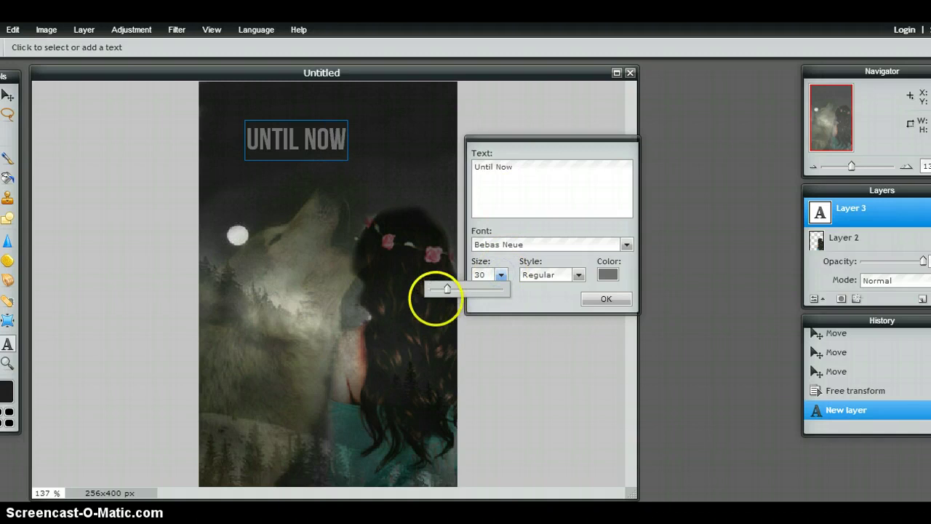
left_click_drag(446, 290, 467, 291)
left_click(379, 144)
left_click_drag(380, 143, 371, 130)
left_click(501, 276)
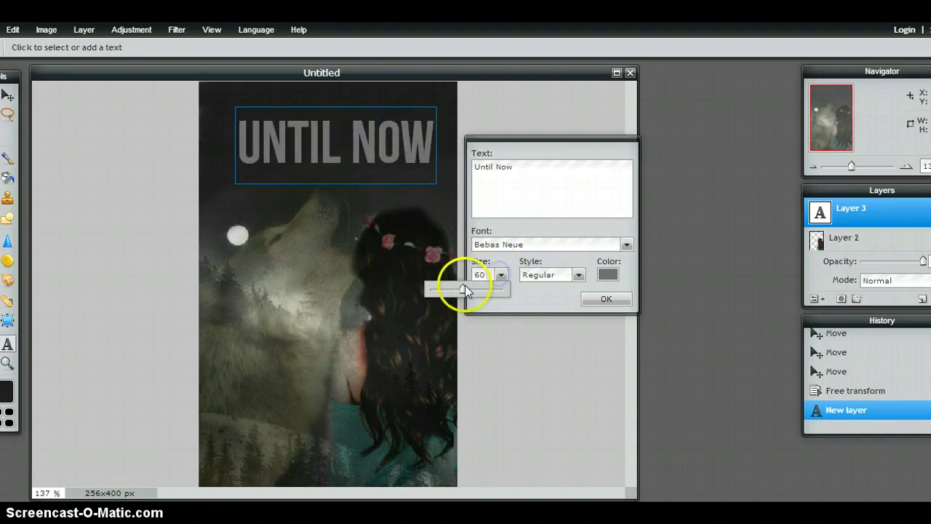
left_click_drag(465, 290, 467, 290)
left_click(391, 159)
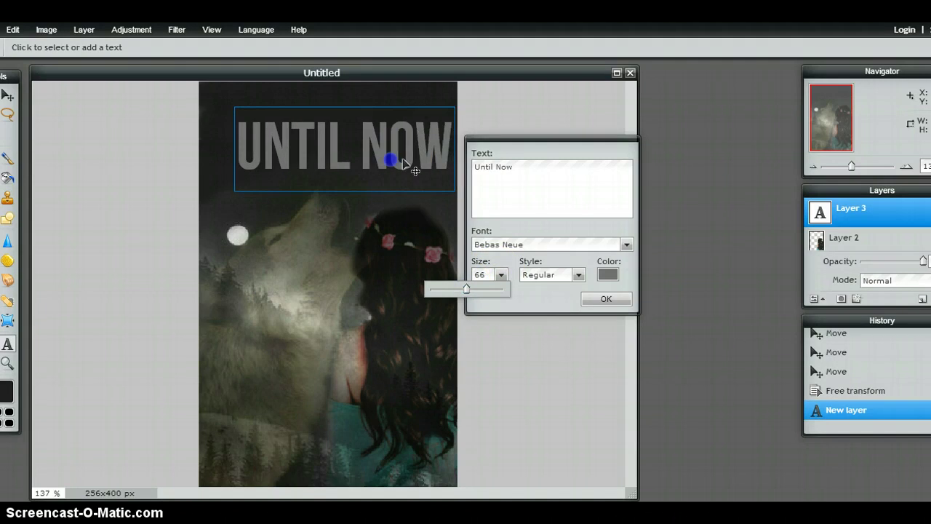
left_click_drag(402, 159, 393, 140)
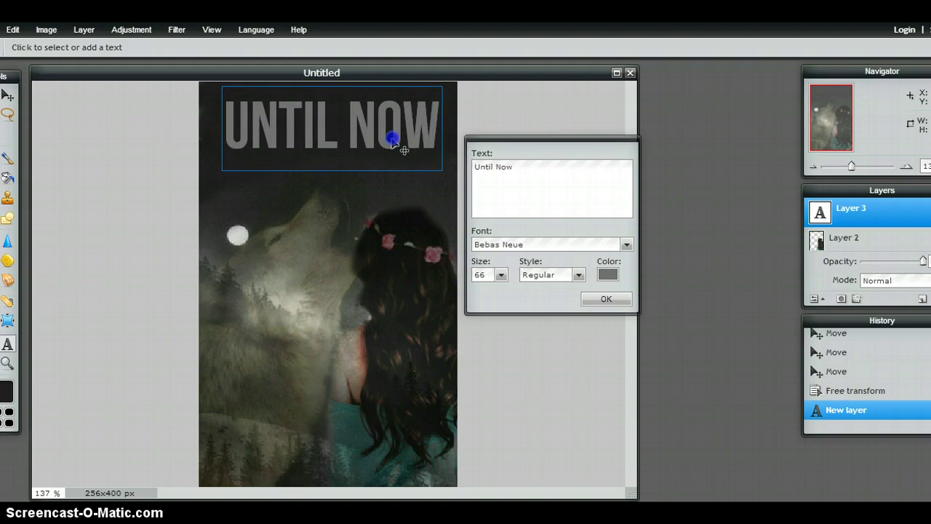
Try pink, near-white and magenta title colours sampled from the flower.
left_click(607, 274)
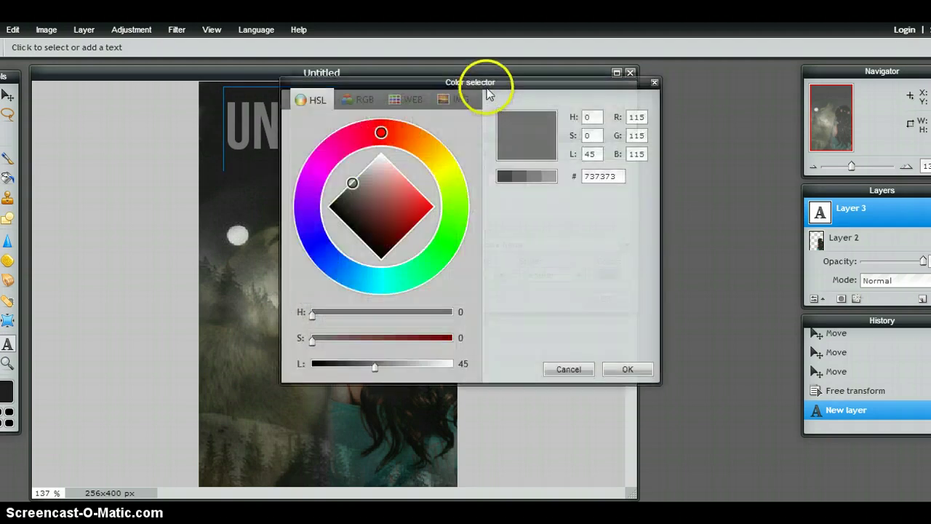
left_click_drag(491, 89, 668, 125)
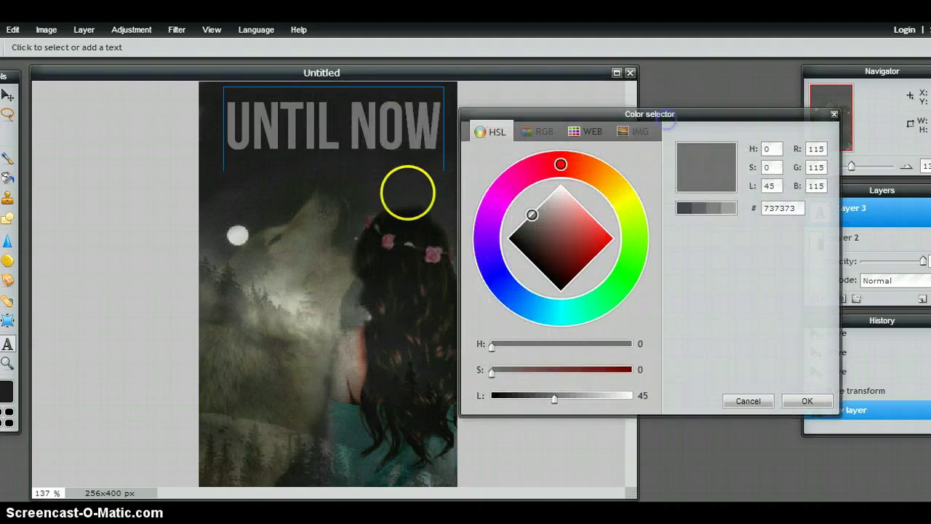
left_click(389, 239)
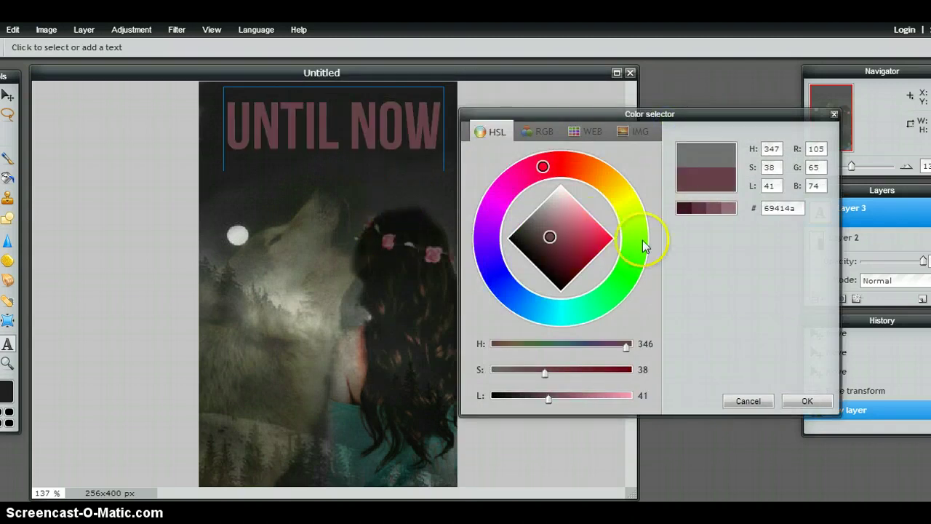
left_click(730, 210)
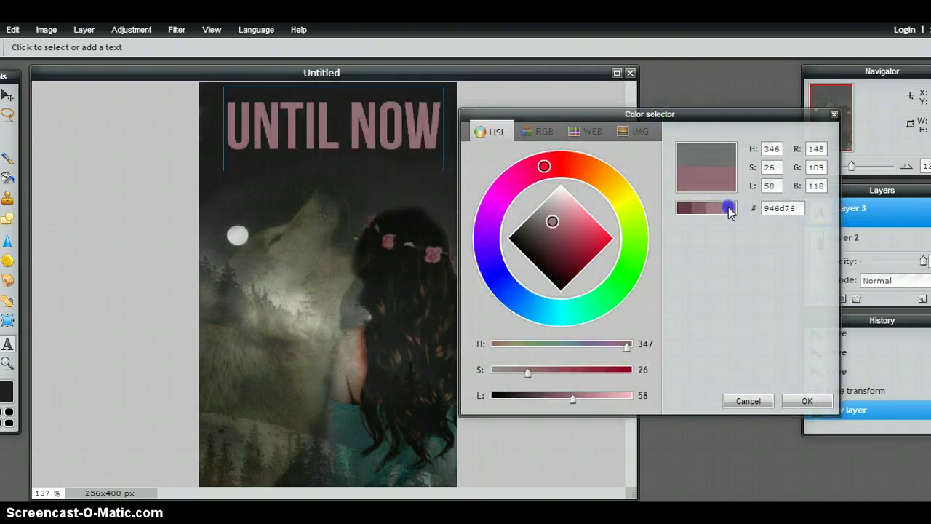
left_click(729, 210)
left_click(728, 209)
left_click(728, 209)
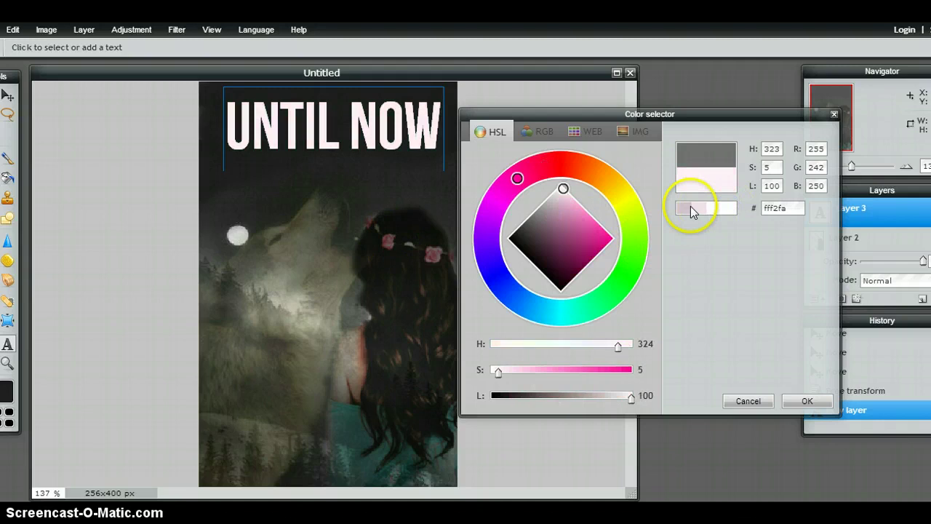
left_click_drag(611, 210, 610, 240)
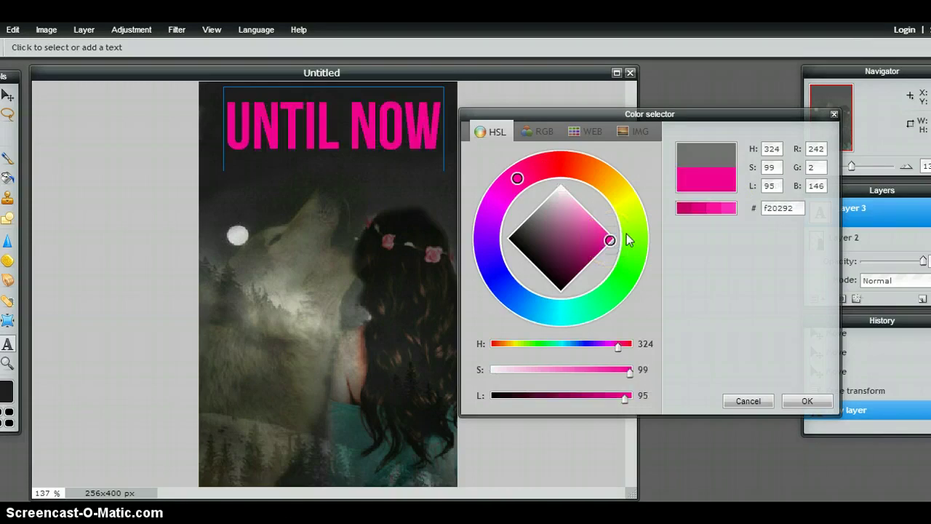
left_click(696, 210)
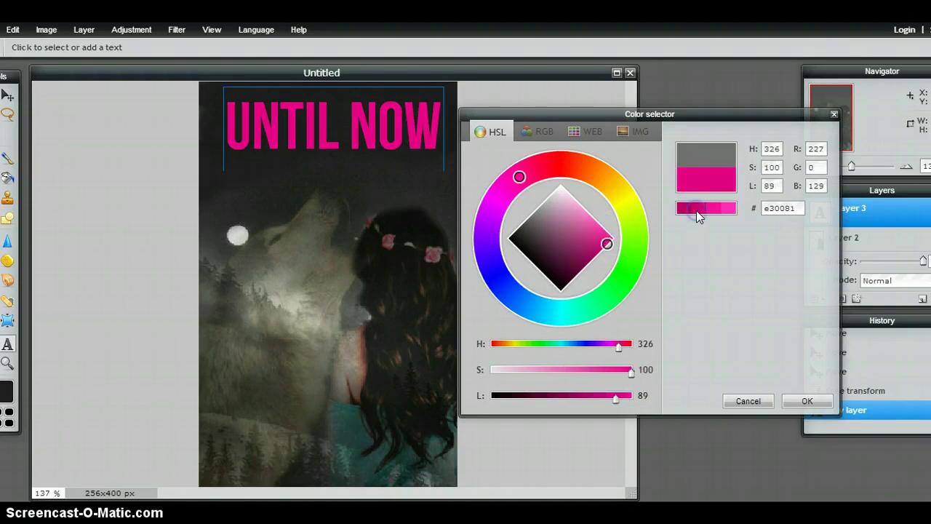
Sample tones from the wolf and girl's shoulder, settling on teal 516e6b.
left_click(428, 251)
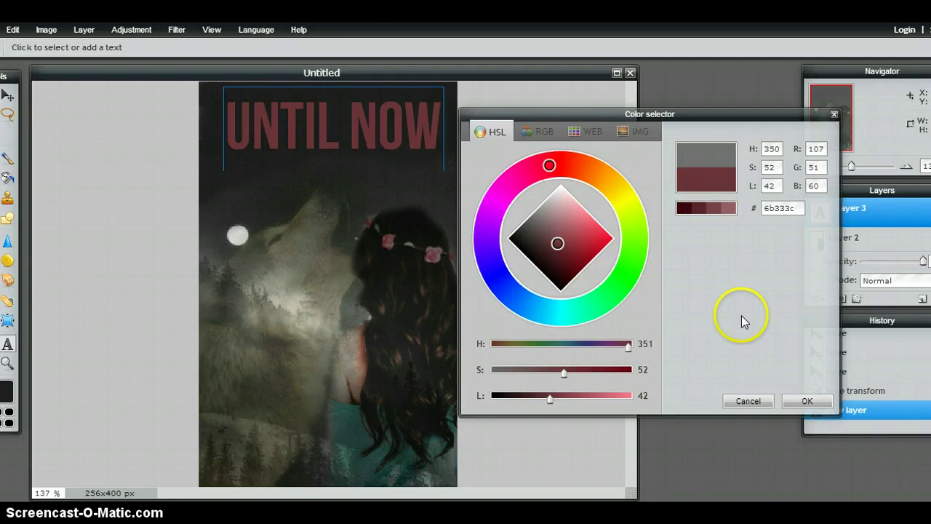
left_click(732, 209)
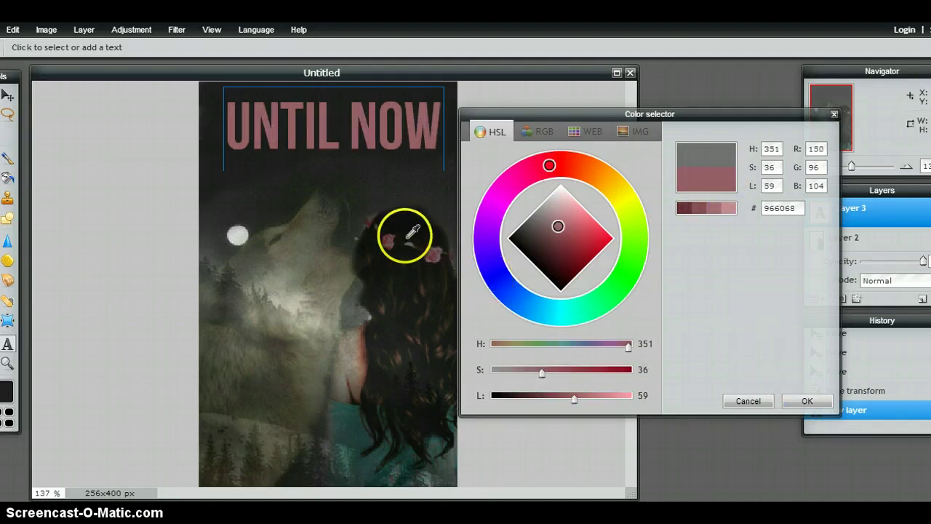
left_click(316, 243)
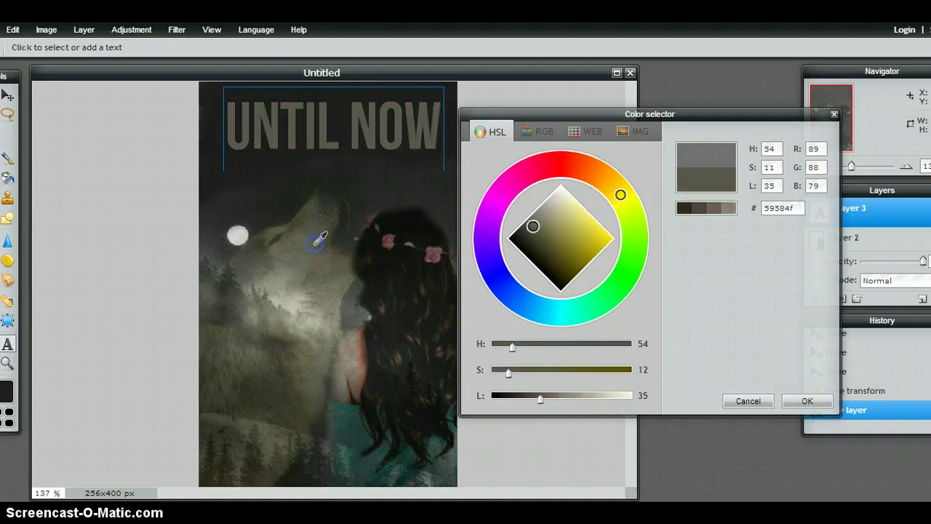
left_click(730, 210)
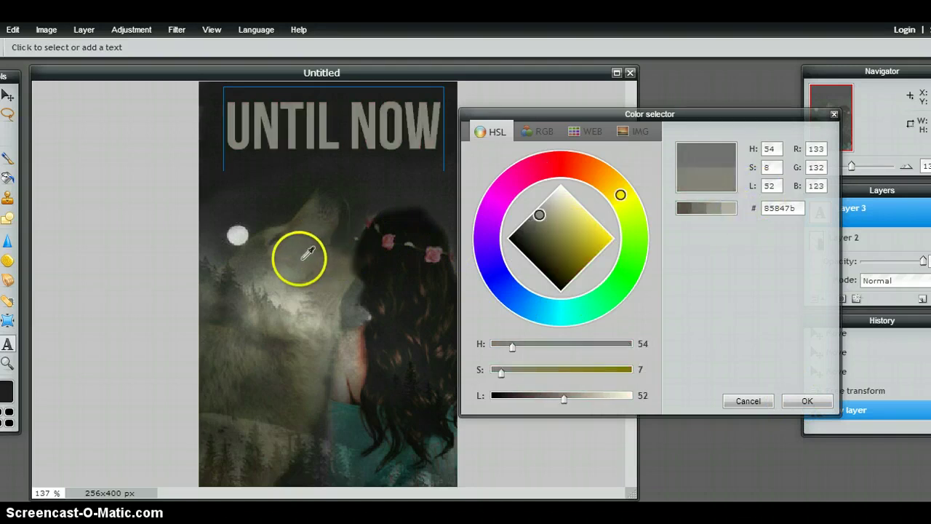
left_click(286, 290)
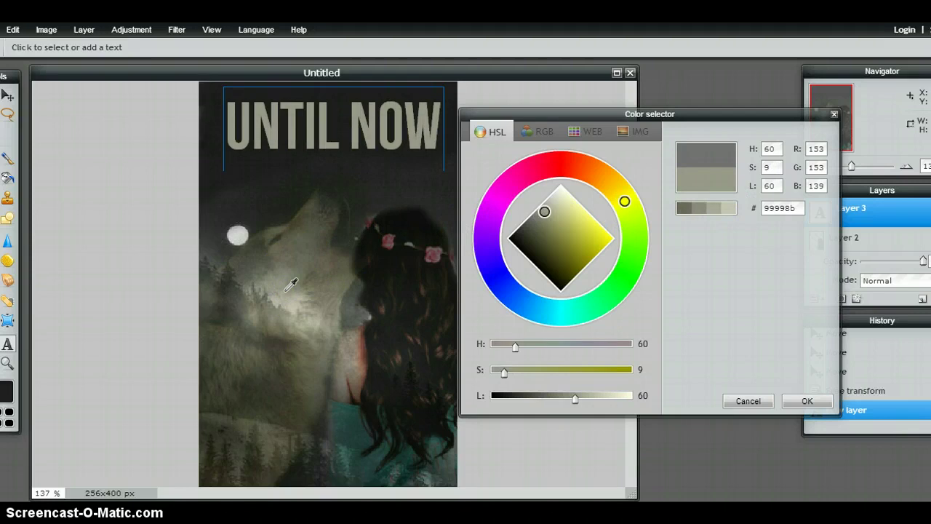
left_click(354, 406)
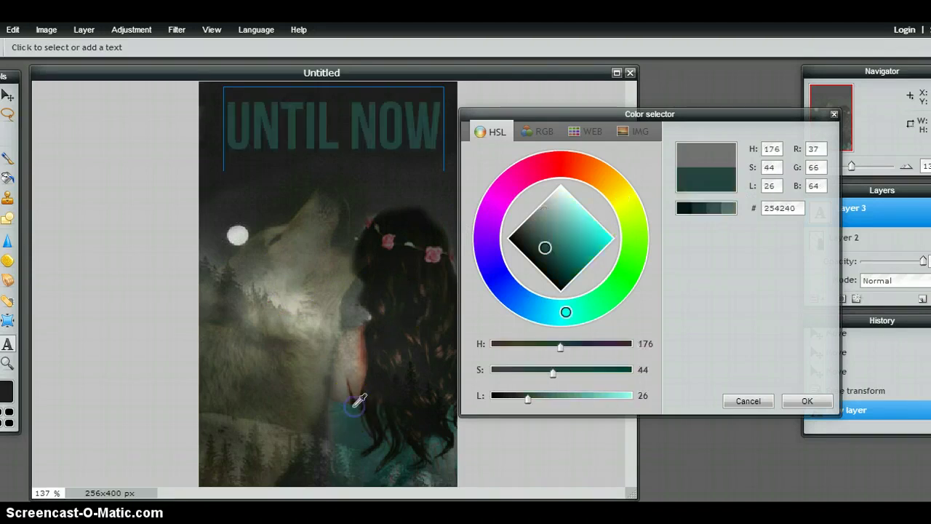
left_click(729, 208)
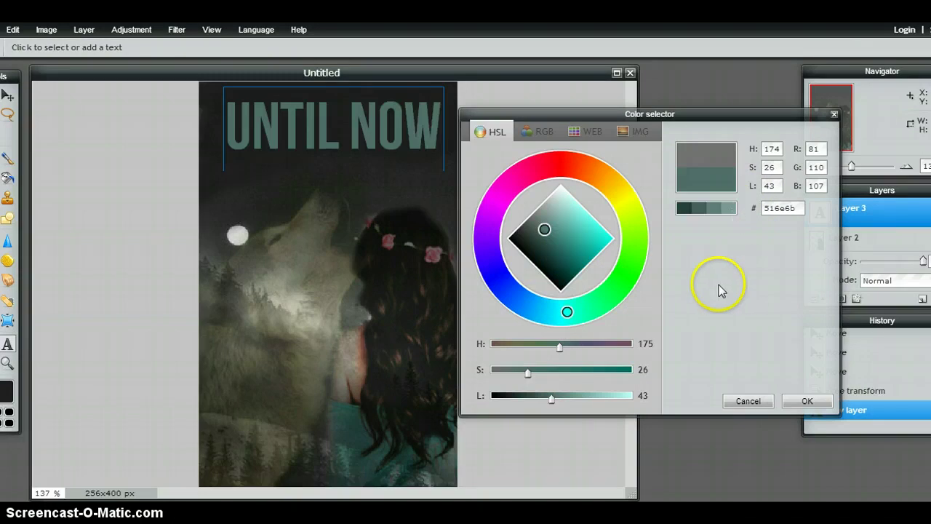
left_click(803, 402)
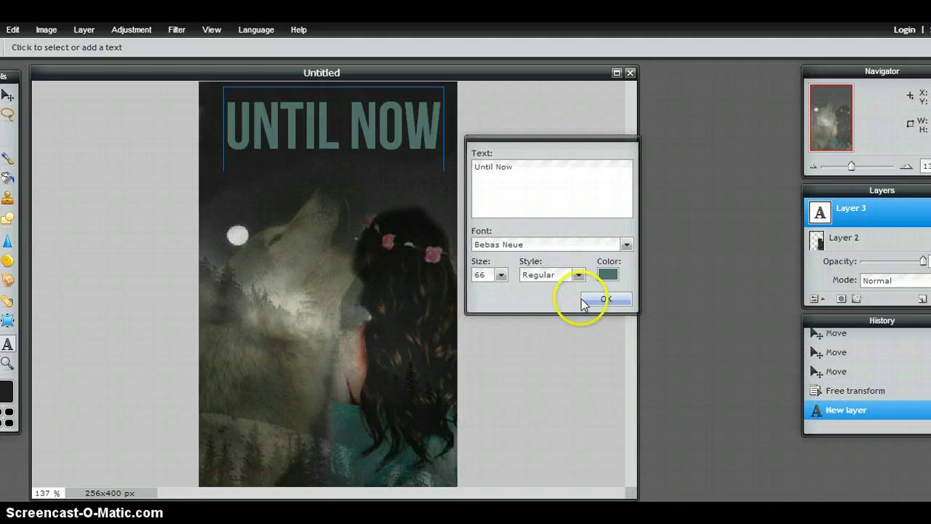
right_click(827, 227)
Add a drop shadow to the title and reduce its distance to 6.
left_click(682, 335)
left_click(508, 132)
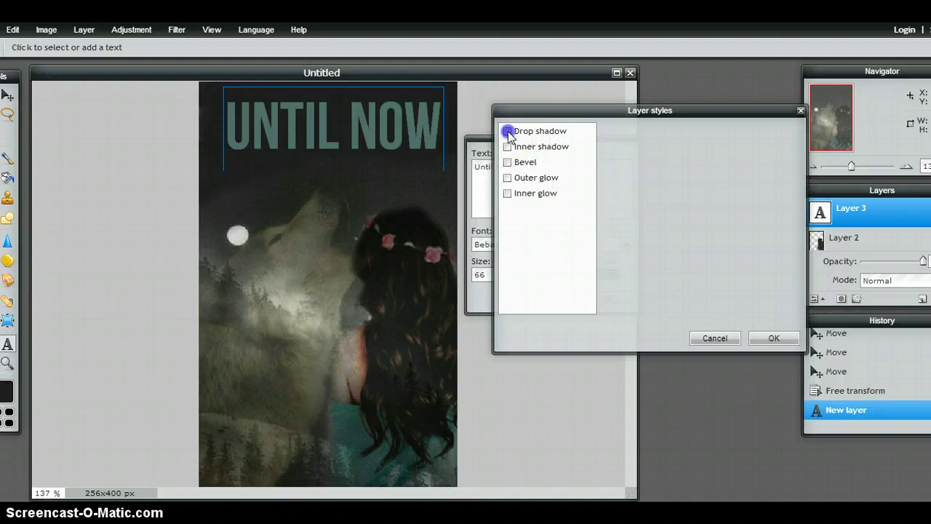
left_click(530, 136)
left_click(531, 133)
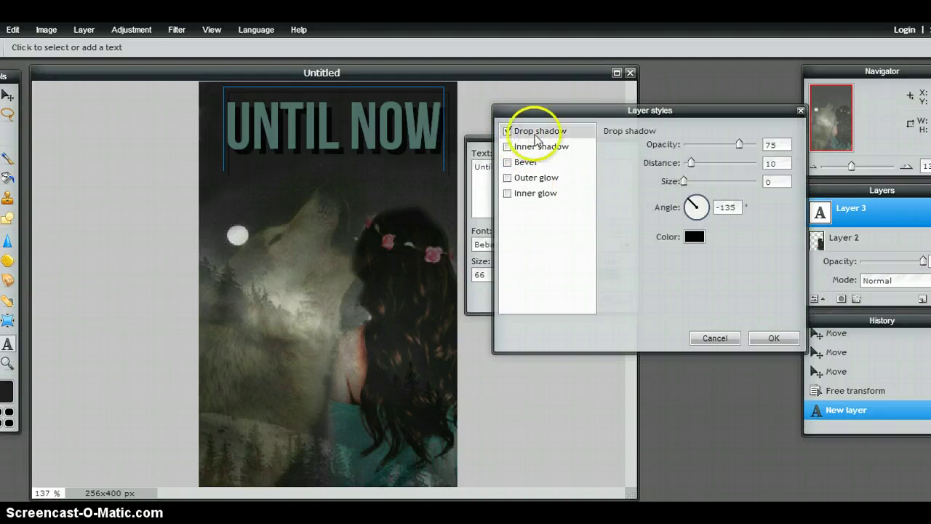
mouse_move(691, 163)
left_mouse_down()
mouse_move(688, 181)
mouse_move(700, 184)
mouse_move(687, 185)
mouse_move(700, 166)
mouse_move(729, 182)
mouse_move(688, 164)
left_mouse_up()
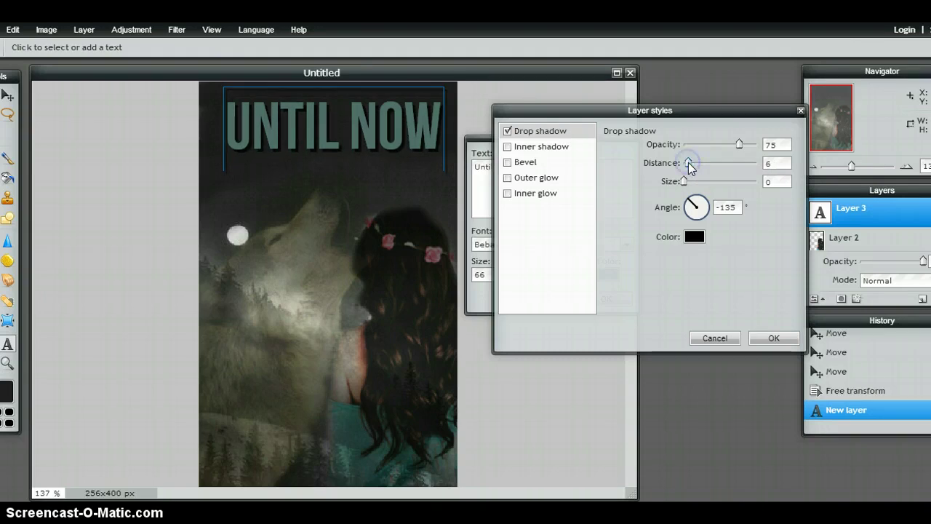
Try inner shadow and bevel, remove both, and enable an outer glow.
left_click(520, 148)
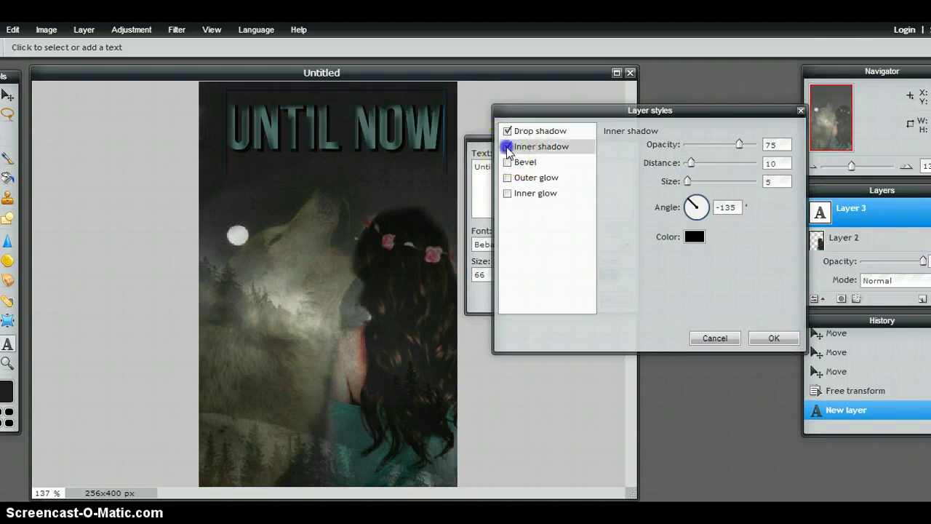
left_click(507, 147)
left_click(507, 163)
left_click(508, 163)
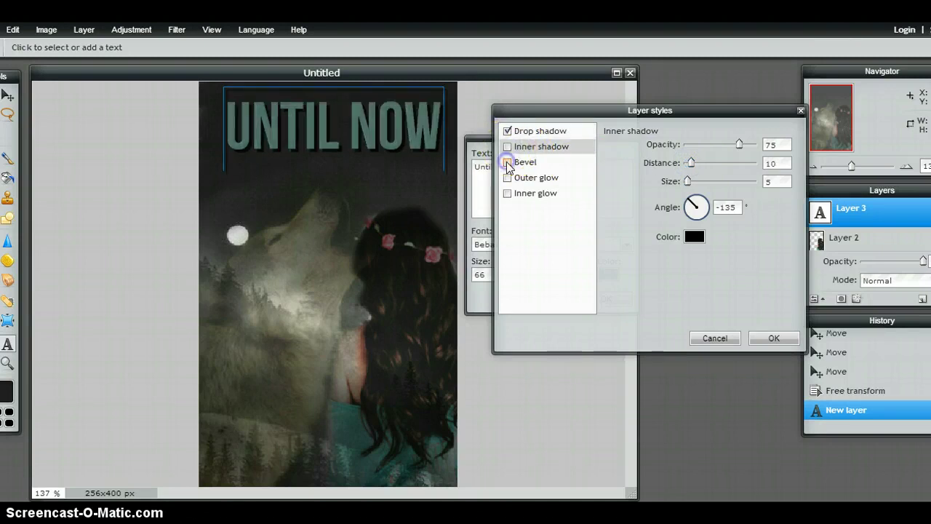
left_click(508, 178)
left_click(531, 179)
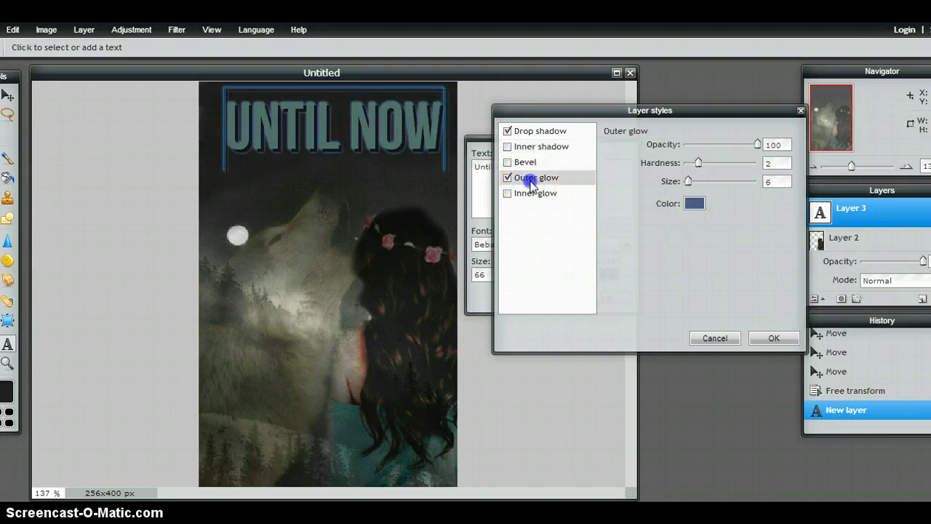
Give the outer glow a mauve colour sampled from the image and reduce its size.
left_click(695, 204)
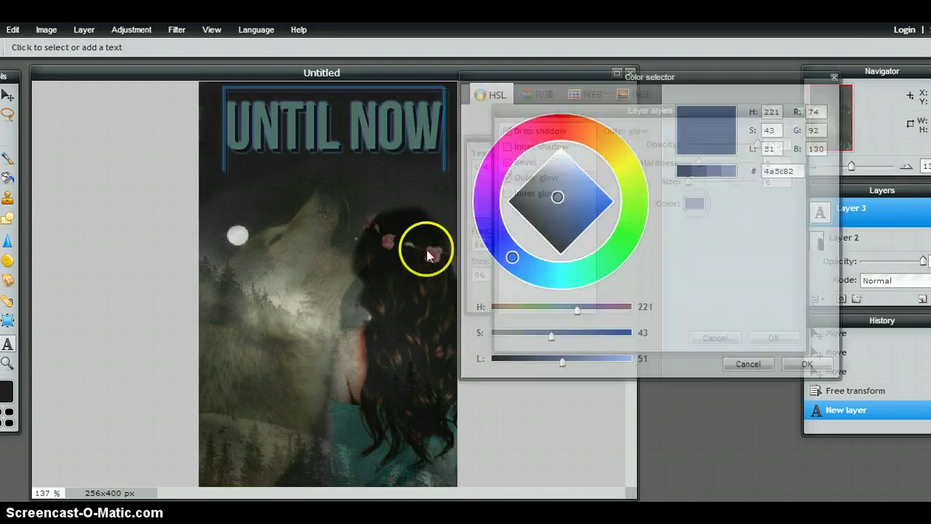
mouse_move(427, 249)
left_mouse_down()
mouse_move(397, 235)
mouse_move(430, 235)
mouse_move(432, 254)
mouse_move(444, 248)
left_mouse_up()
left_click(703, 155)
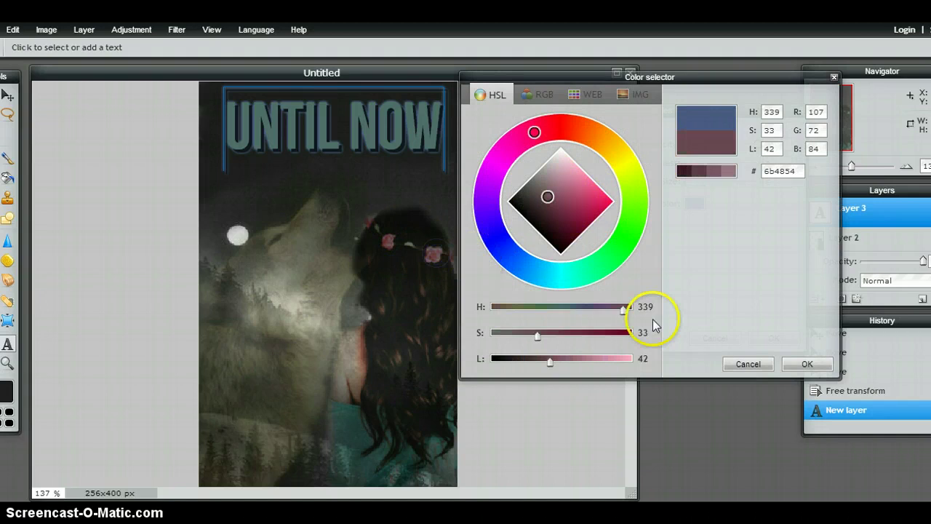
left_click(807, 364)
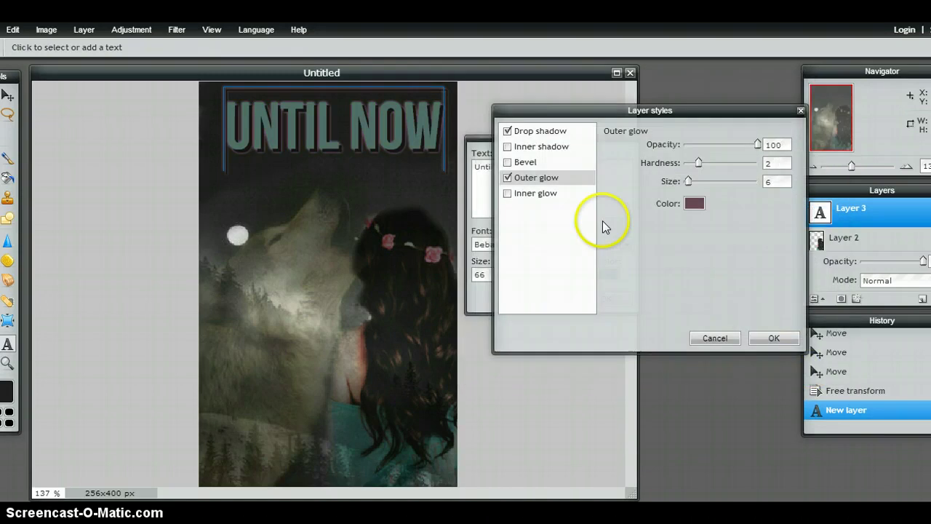
left_click_drag(690, 184, 724, 166)
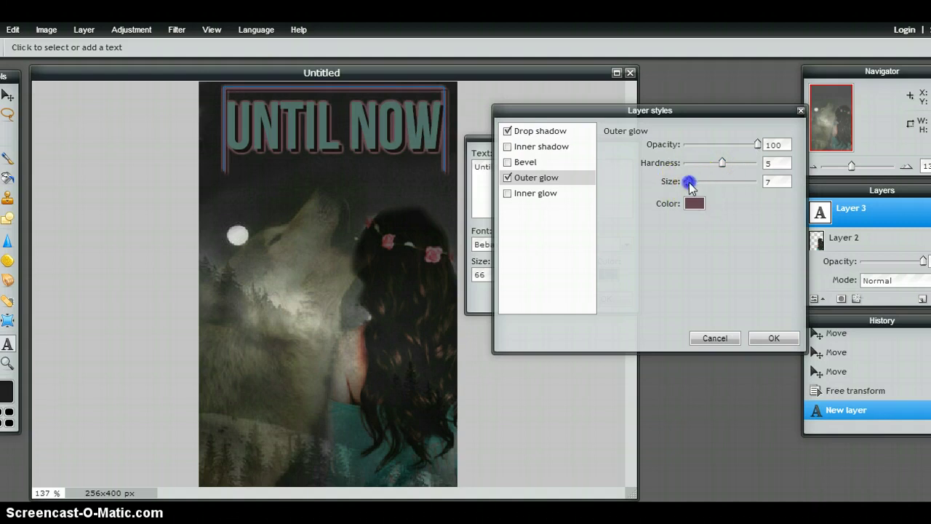
left_click_drag(692, 186, 686, 183)
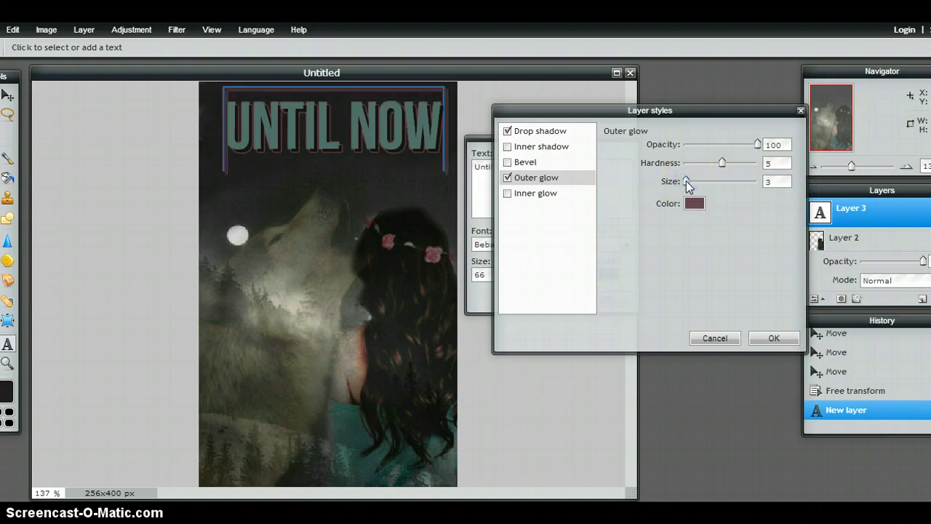
Tighten the drop shadow to distance 2, then apply the layer styles and commit the title.
left_click(559, 130)
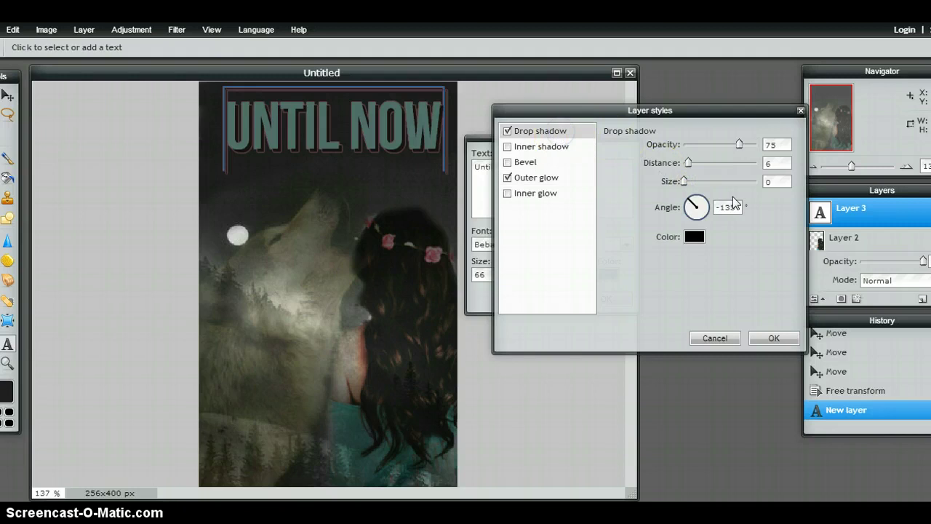
left_click(683, 182)
left_click(683, 182)
left_click_drag(688, 183, 686, 162)
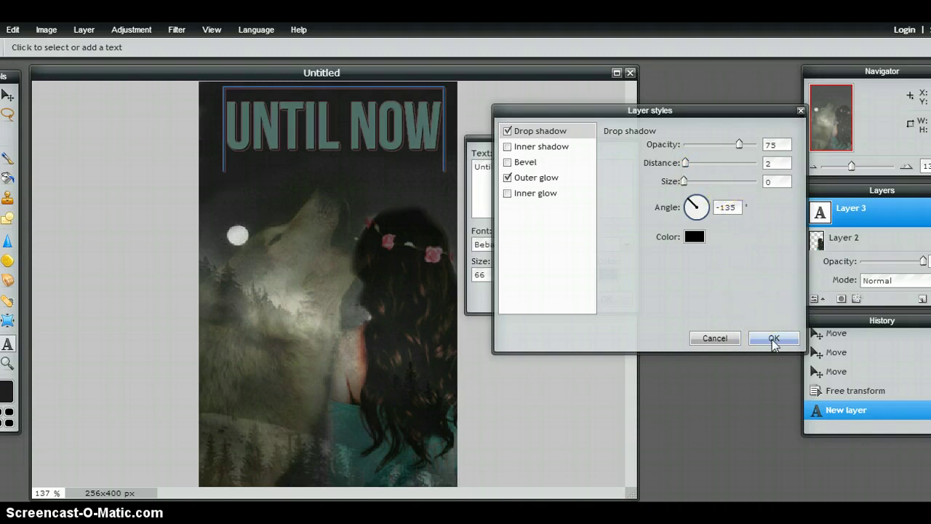
left_click(528, 193)
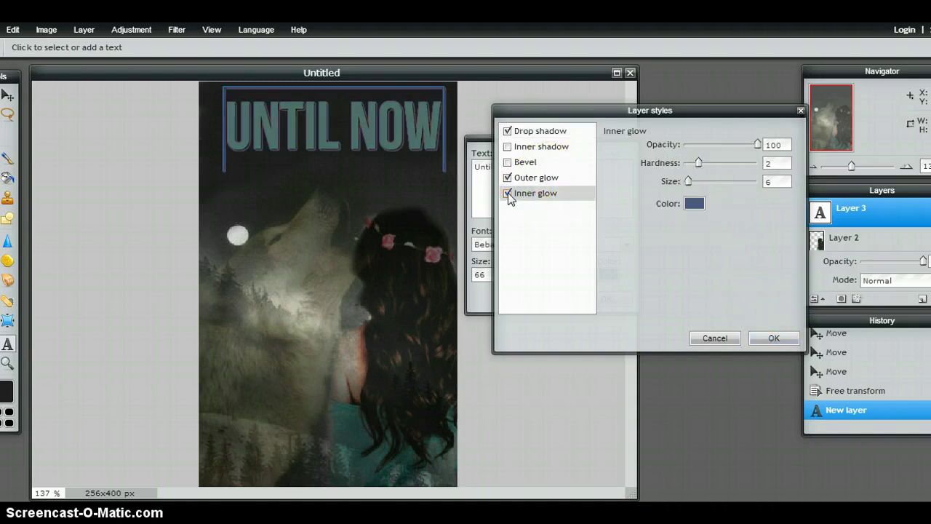
left_click(508, 193)
left_click(771, 337)
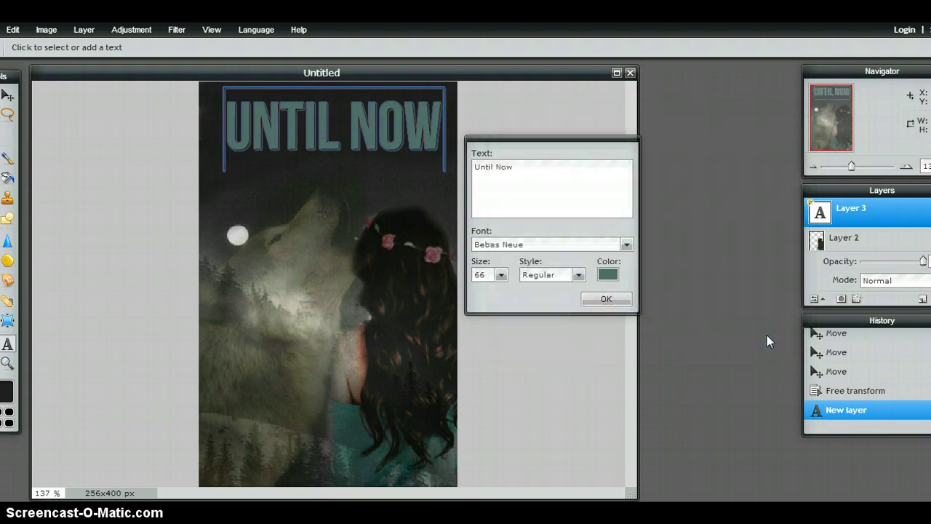
left_click(602, 300)
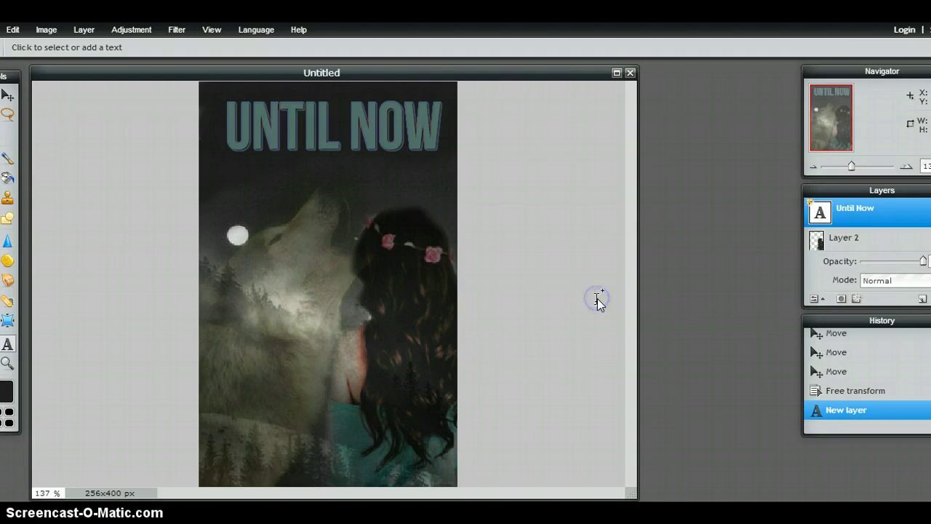
Change the title font to Lovely Excuse.
left_click(386, 139)
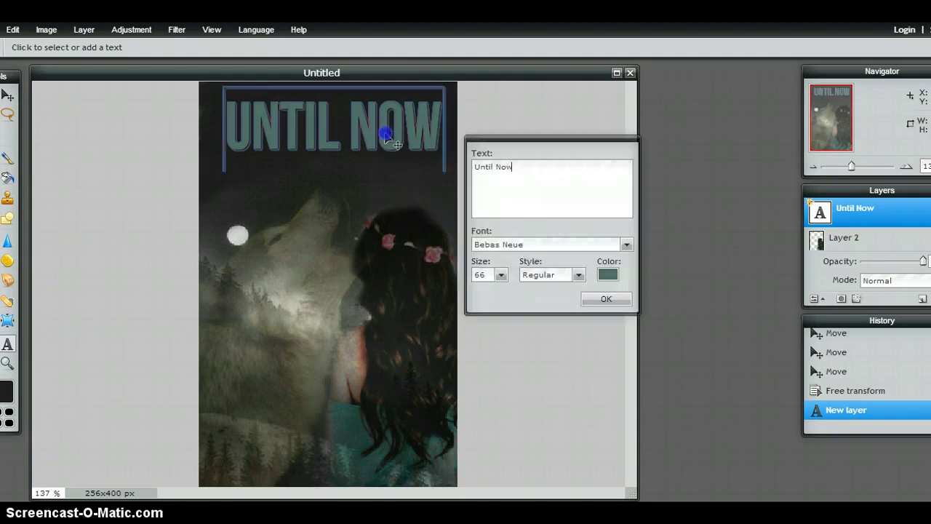
left_click(626, 245)
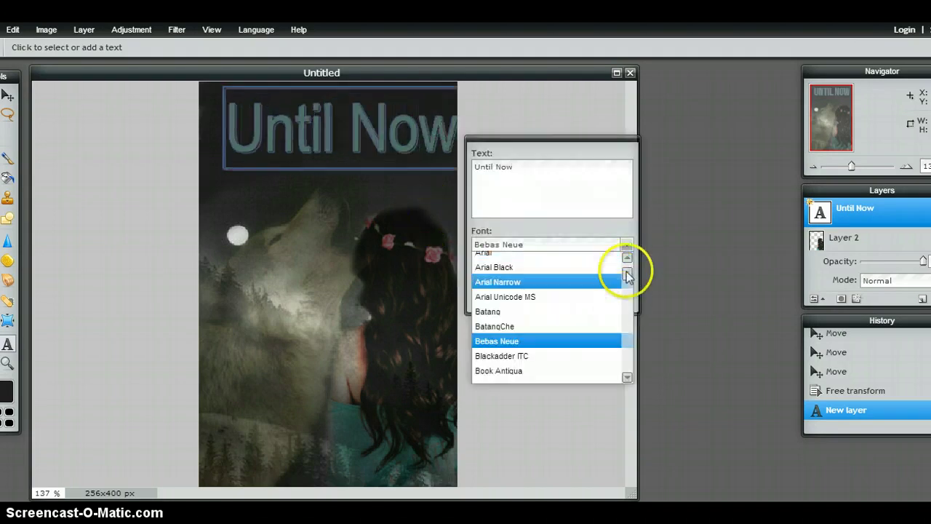
left_click_drag(630, 275, 630, 316)
left_click(533, 317)
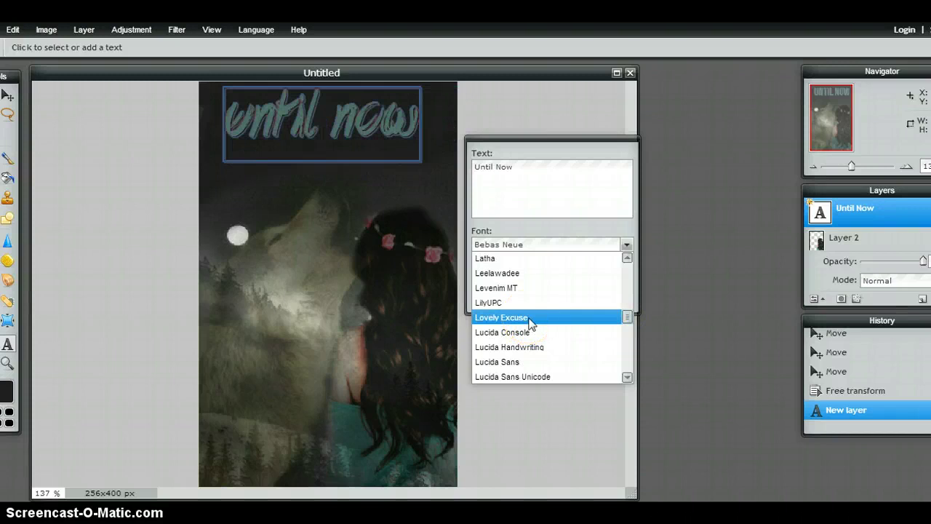
Enlarge the title to size 78, shift it slightly down, and commit it.
left_click(502, 275)
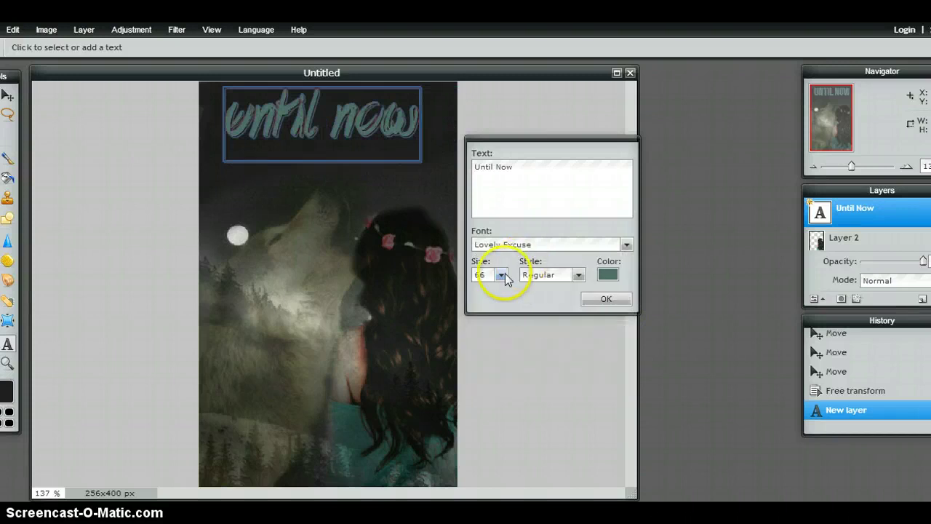
left_click_drag(470, 292, 473, 290)
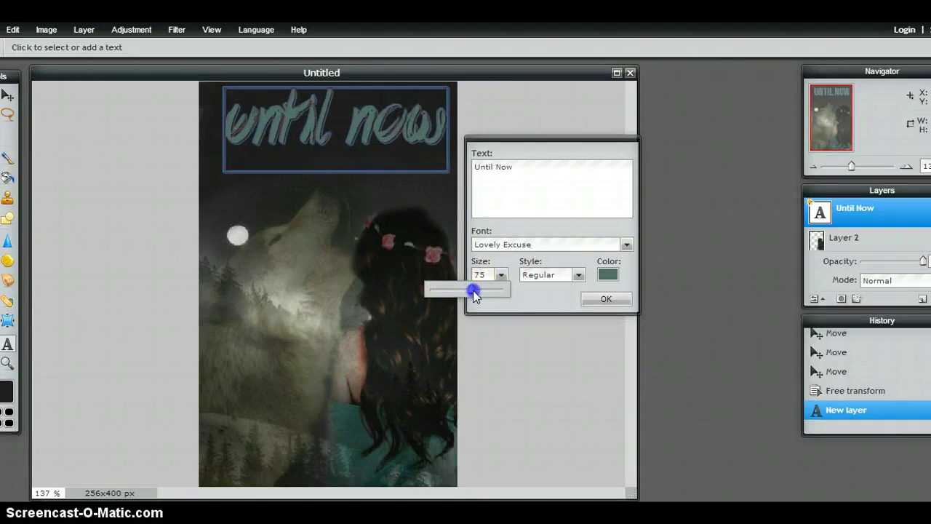
left_click(410, 163)
mouse_move(410, 163)
left_mouse_down()
mouse_move(406, 185)
mouse_move(404, 162)
mouse_move(415, 164)
left_mouse_up()
left_click(601, 300)
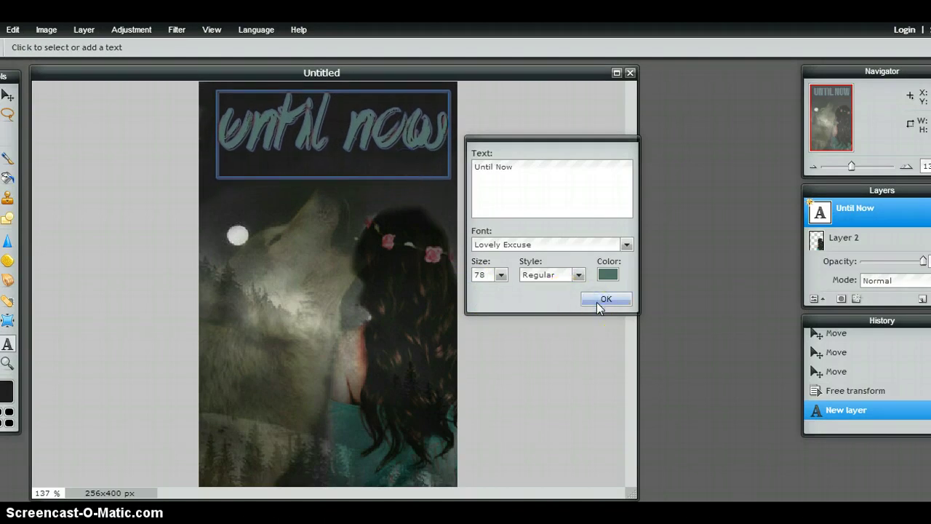
left_click(363, 206)
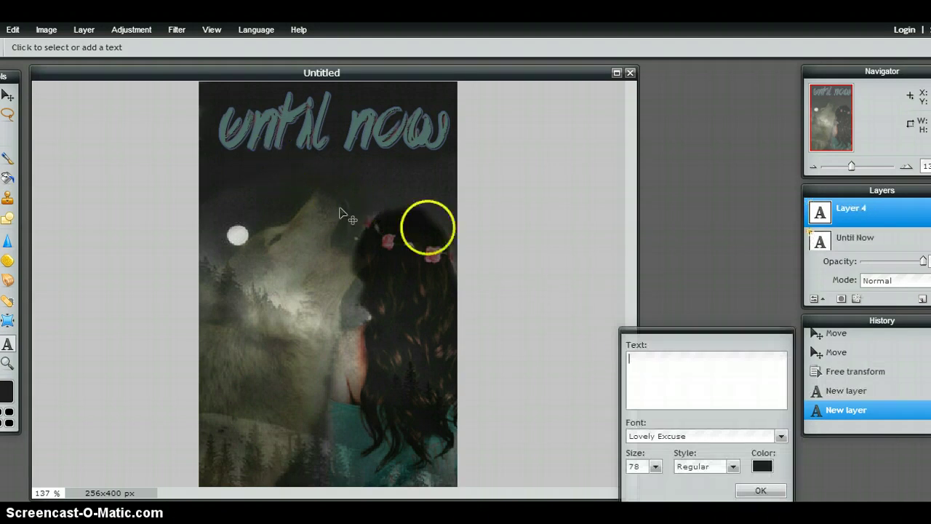
Add the author name as a text layer, then delete that new layer.
left_click(672, 365)
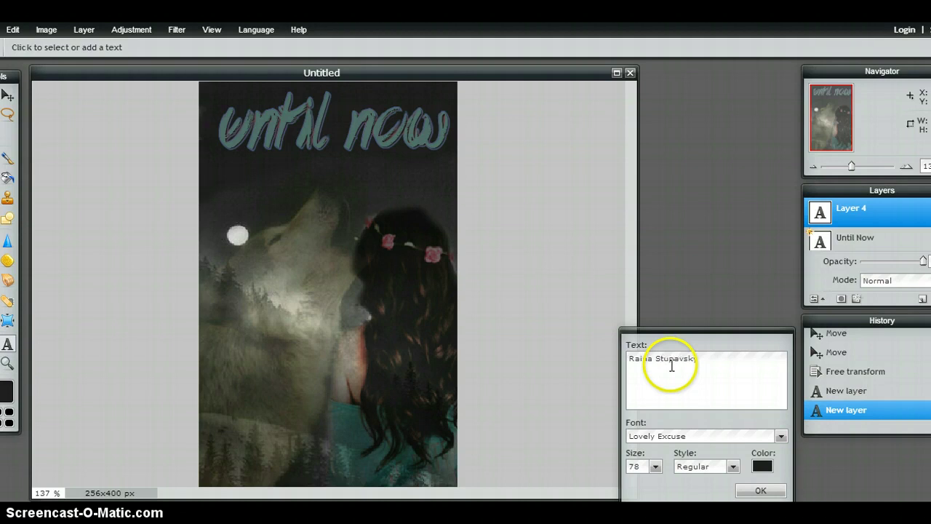
left_click_drag(661, 333, 556, 242)
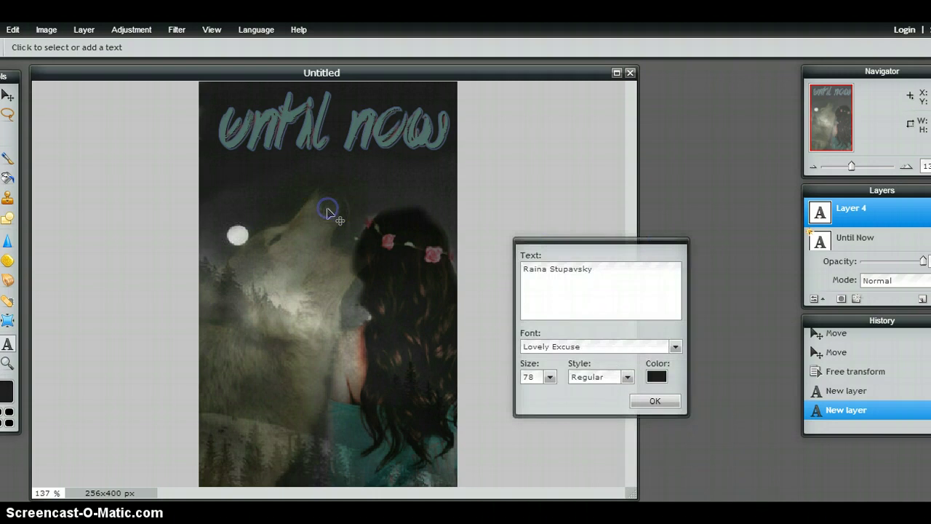
left_click(663, 406)
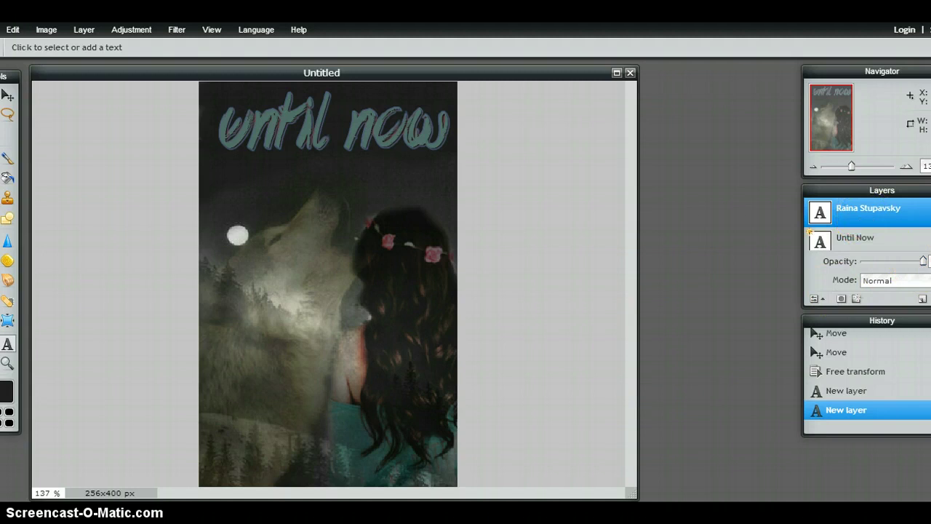
key("Delete")
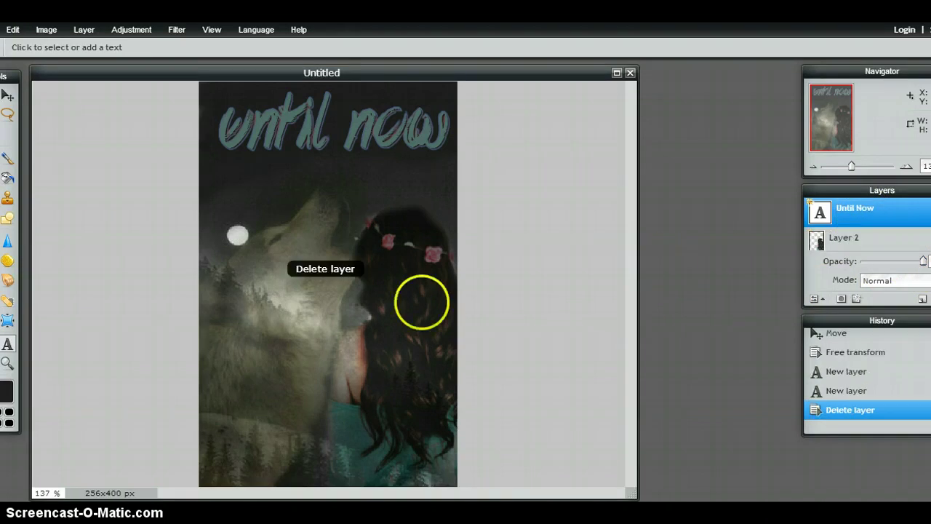
Type the author name below the title in teal, matching the title, using Bebas Neue.
left_click(265, 200)
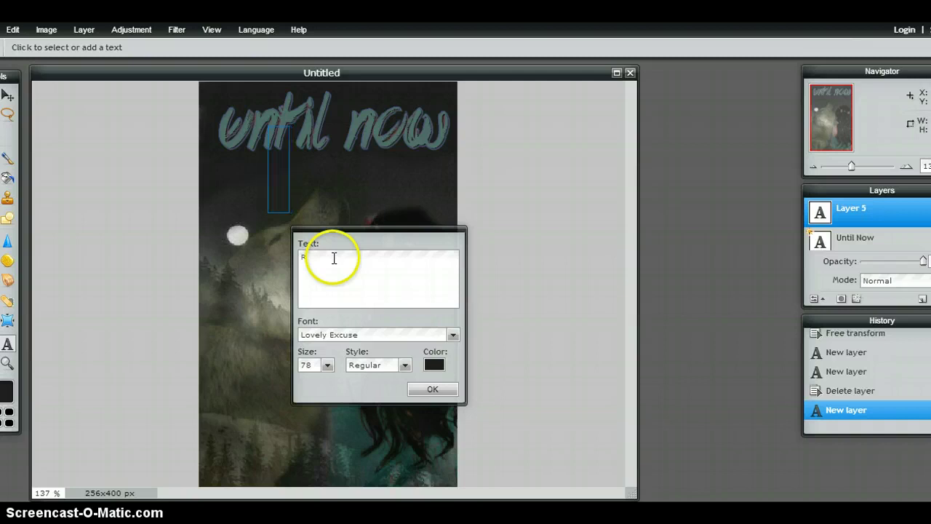
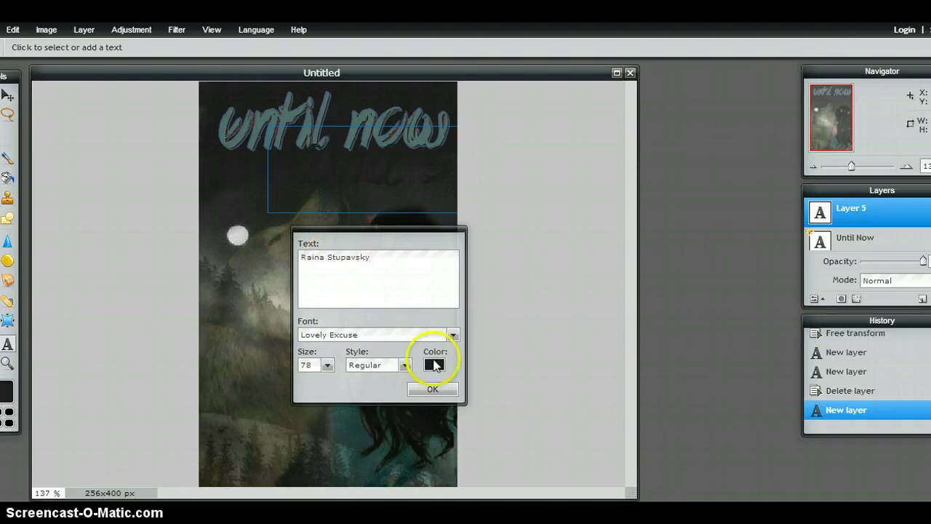
left_click(434, 364)
left_click(265, 118)
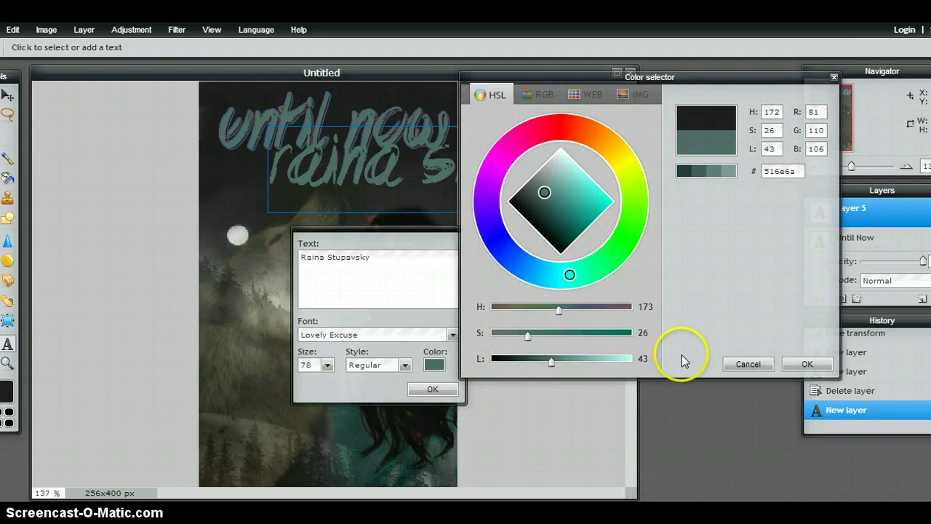
left_click(808, 363)
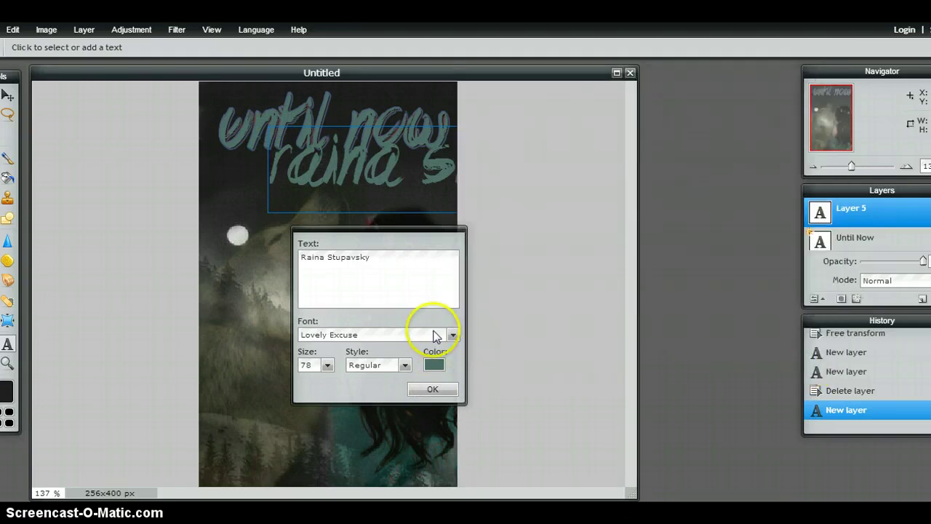
left_click(452, 334)
left_click_drag(454, 408, 453, 367)
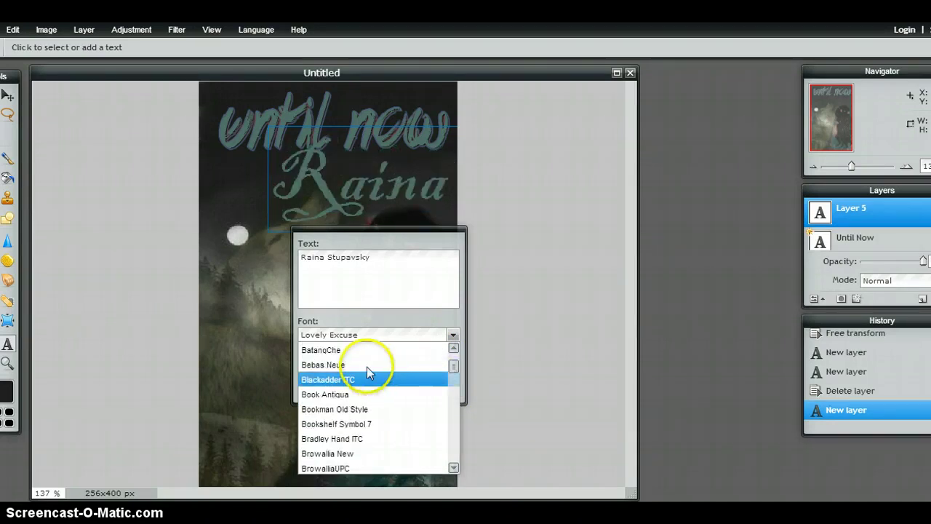
left_click(366, 365)
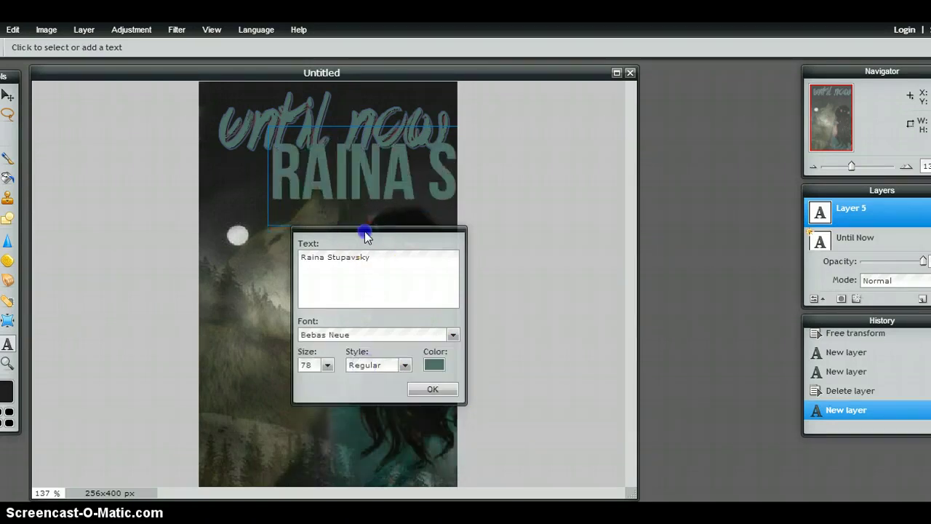
Shrink the author name from 78 to size 35, place it under the title, and commit it.
left_click_drag(366, 230, 615, 169)
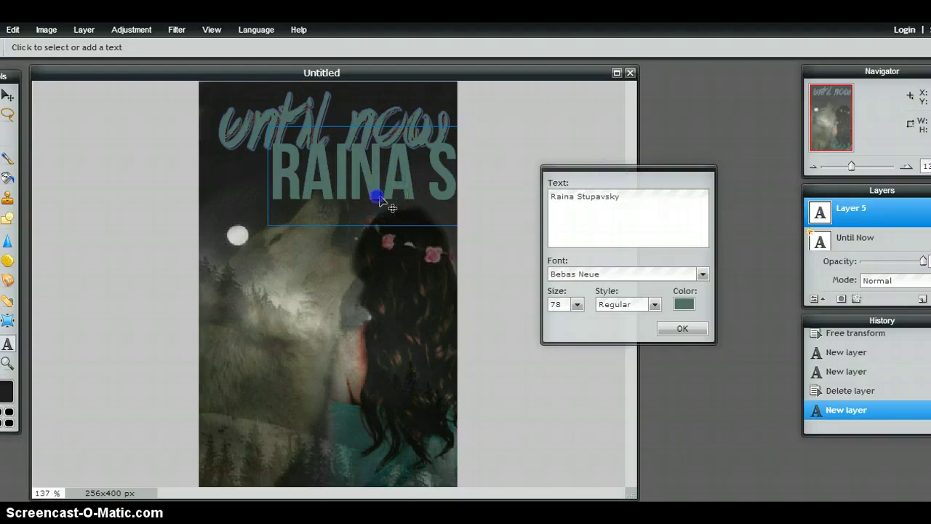
left_click_drag(377, 195, 333, 201)
left_click(577, 305)
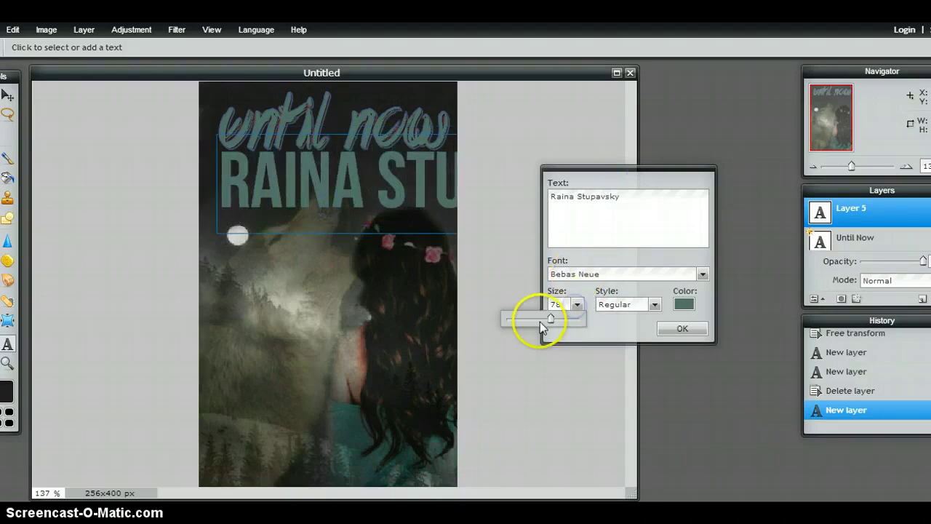
left_click_drag(552, 320, 524, 320)
left_click_drag(374, 156, 393, 169)
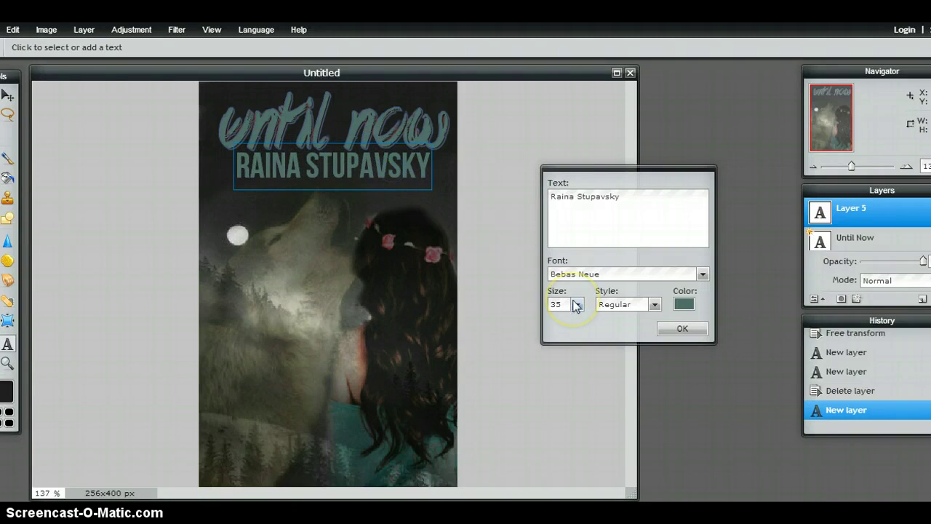
left_click(695, 330)
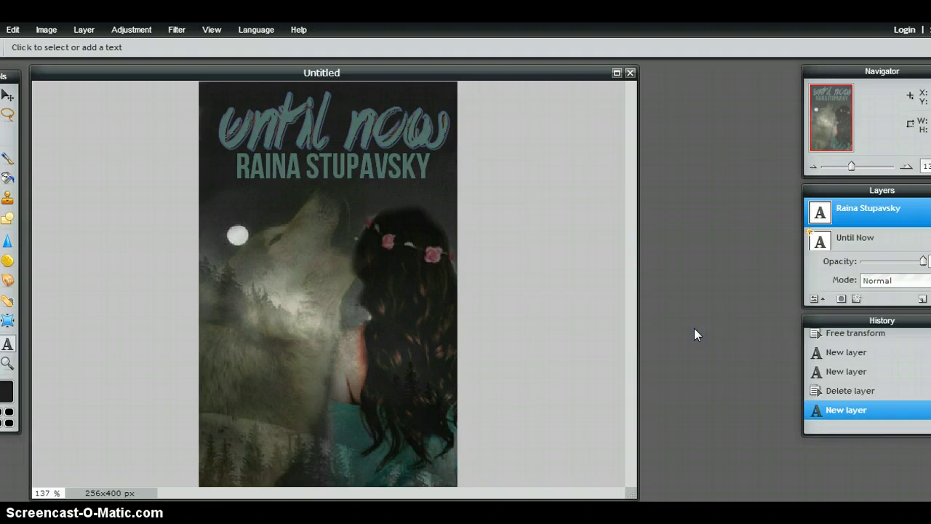
Duplicate the Until Now title layer.
left_click(848, 240)
right_click(849, 241)
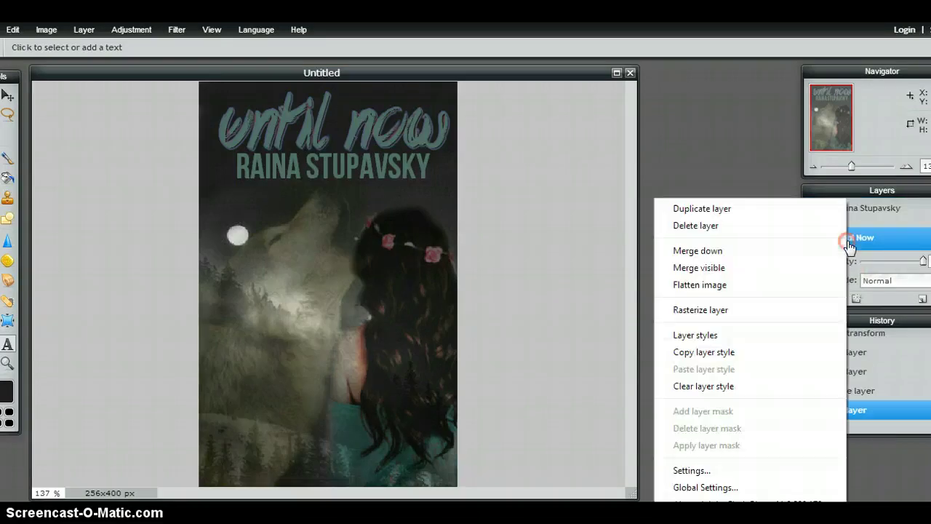
left_click(725, 209)
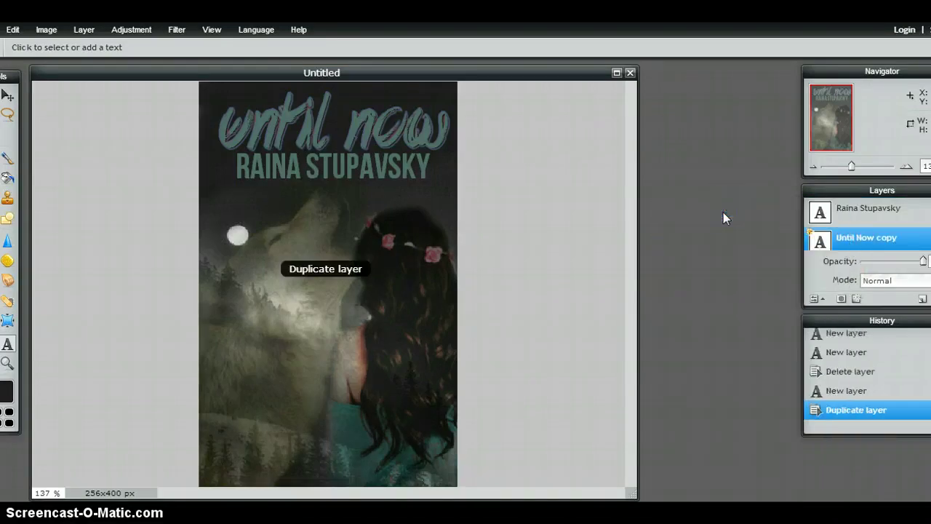
right_click(835, 243)
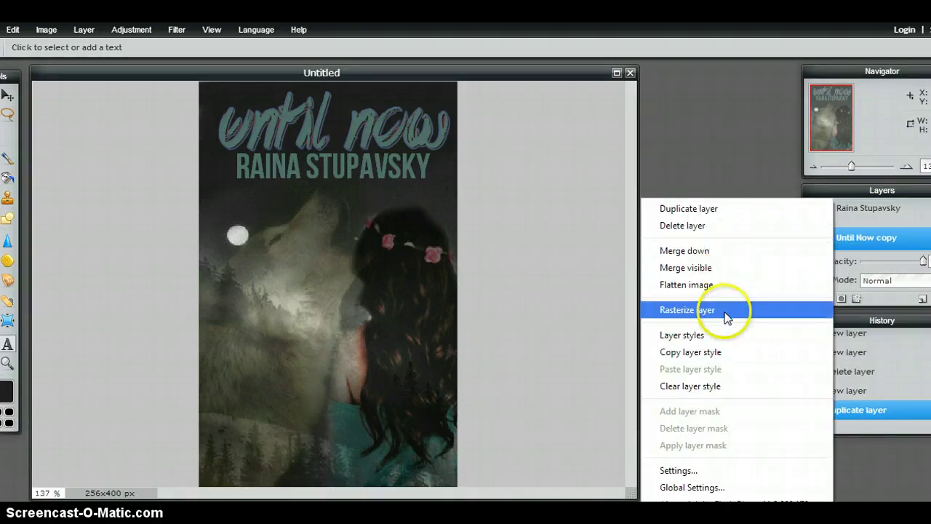
left_click(575, 246)
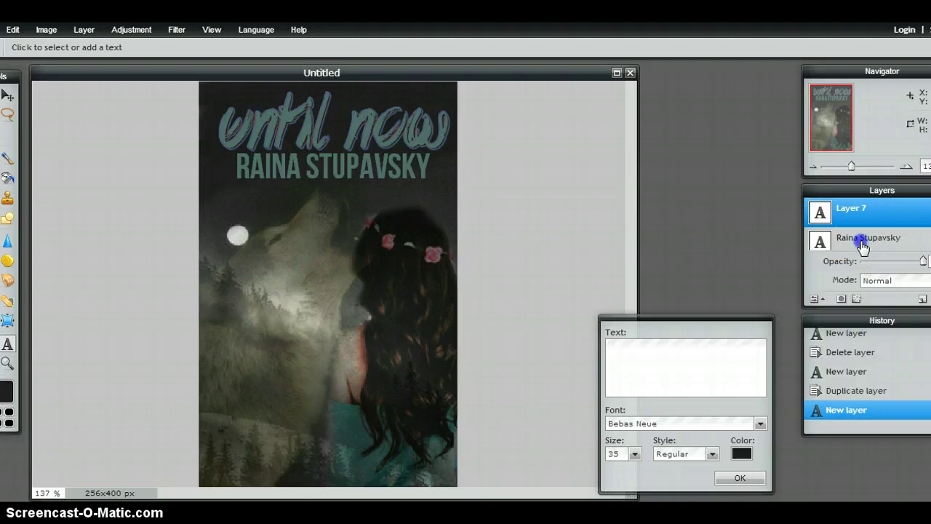
Undo the accidental deletion of the author name layer with Edit > Undo.
left_click(862, 245)
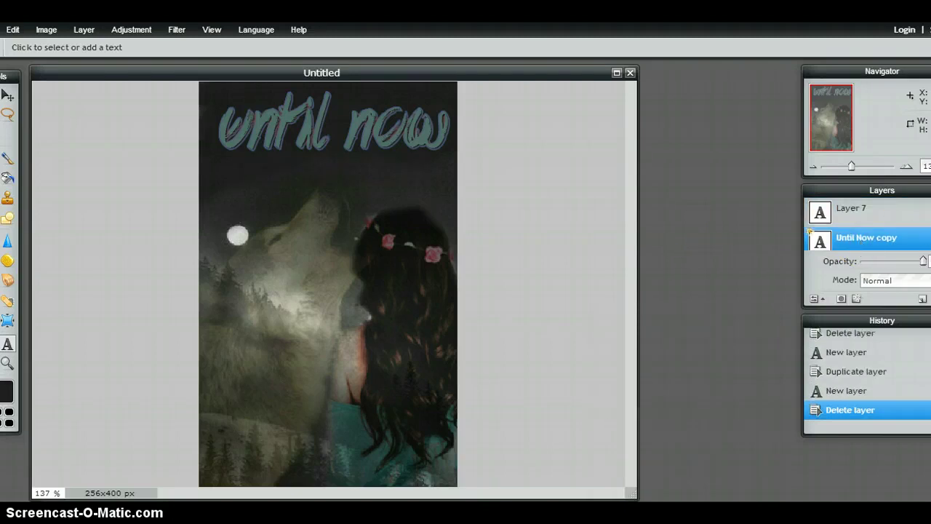
scroll(866, 226, "down", 3)
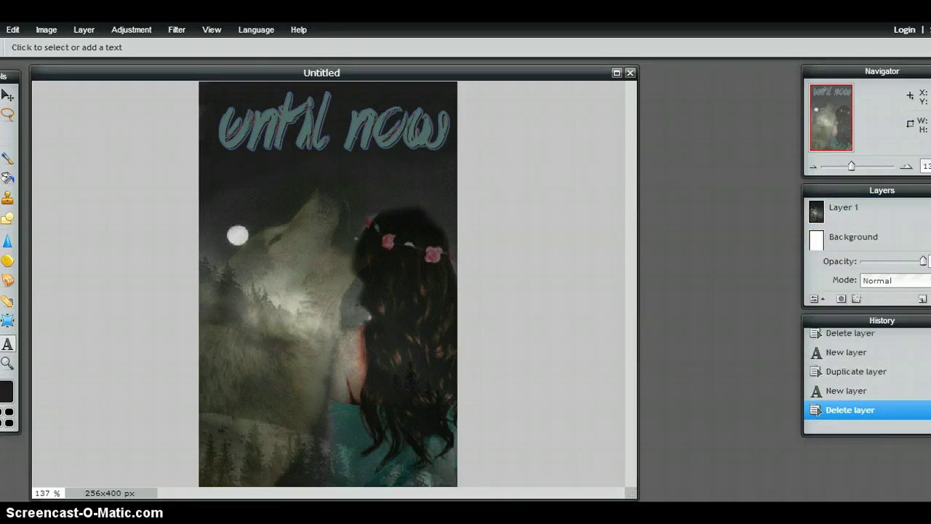
scroll(866, 226, "up", 3)
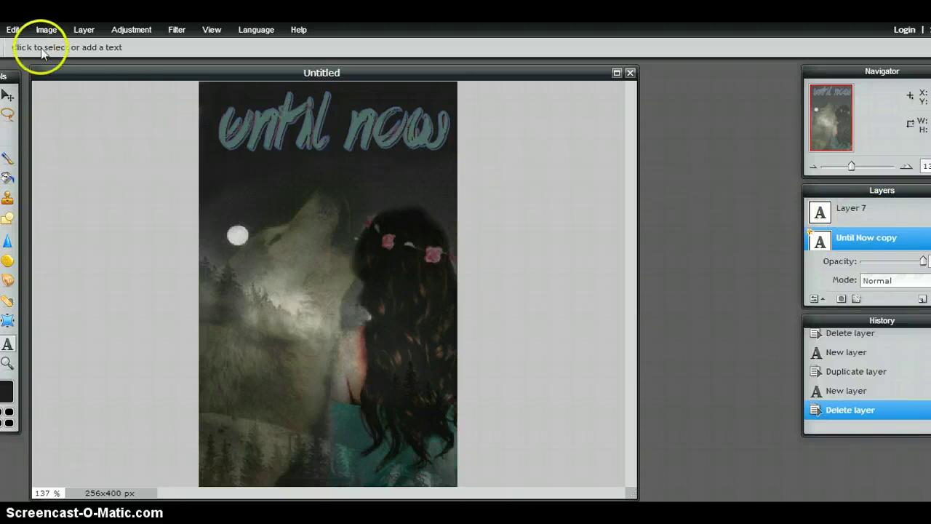
left_click(13, 29)
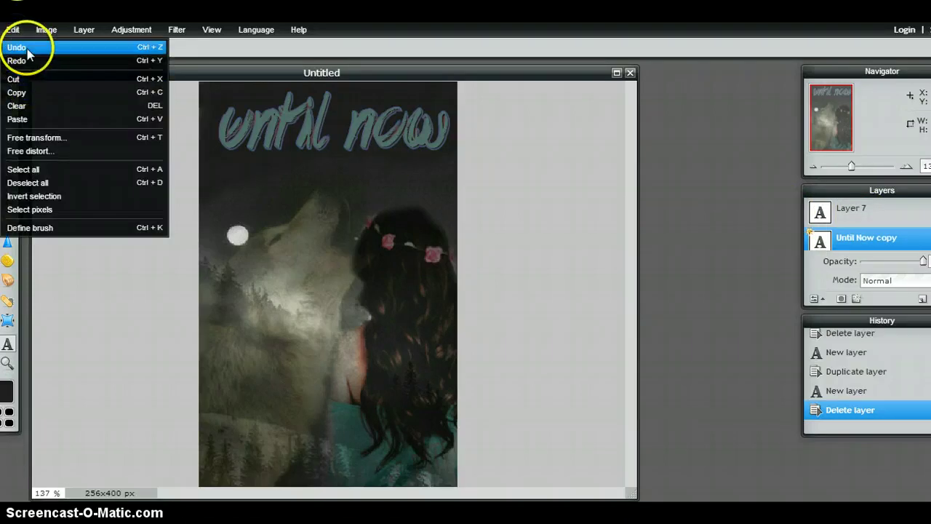
left_click(18, 47)
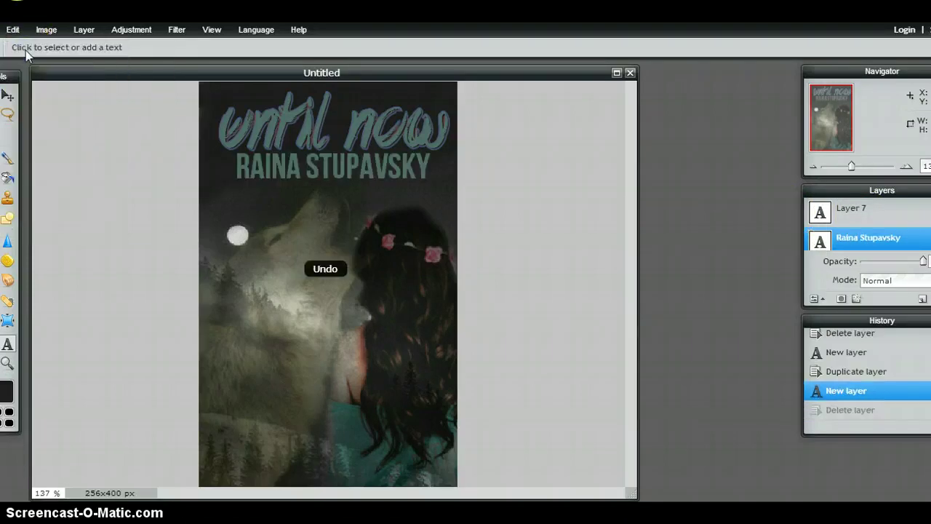
Nudge the author name slightly right and down, then duplicate its layer.
left_click(284, 157)
left_click_drag(294, 166, 318, 173)
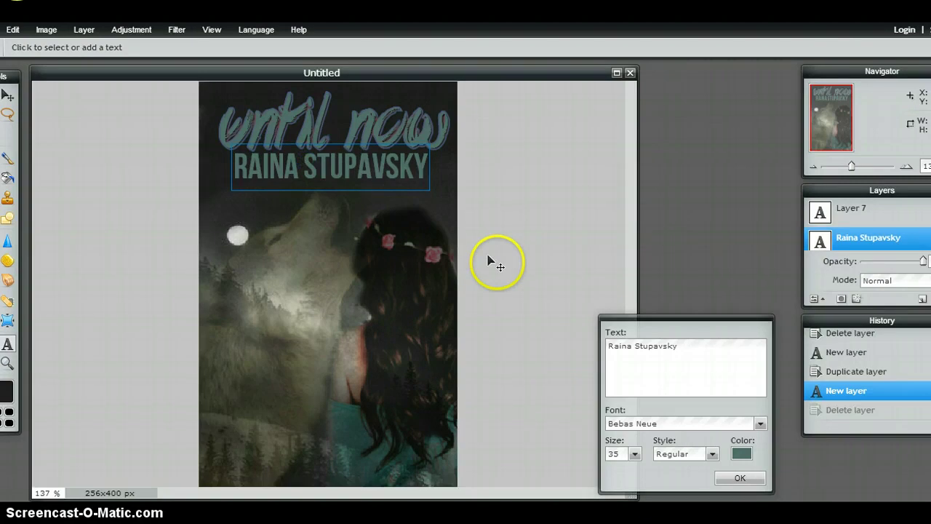
left_click_drag(713, 323, 713, 302)
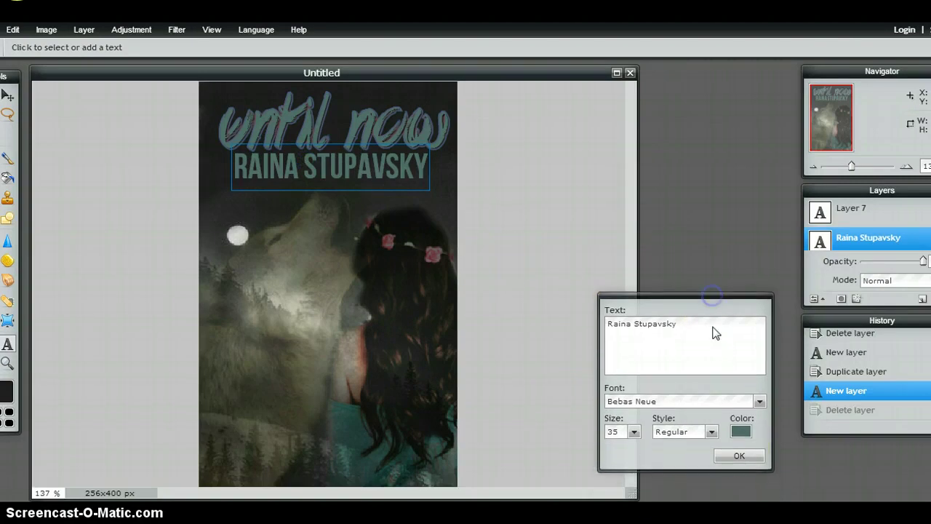
right_click(818, 240)
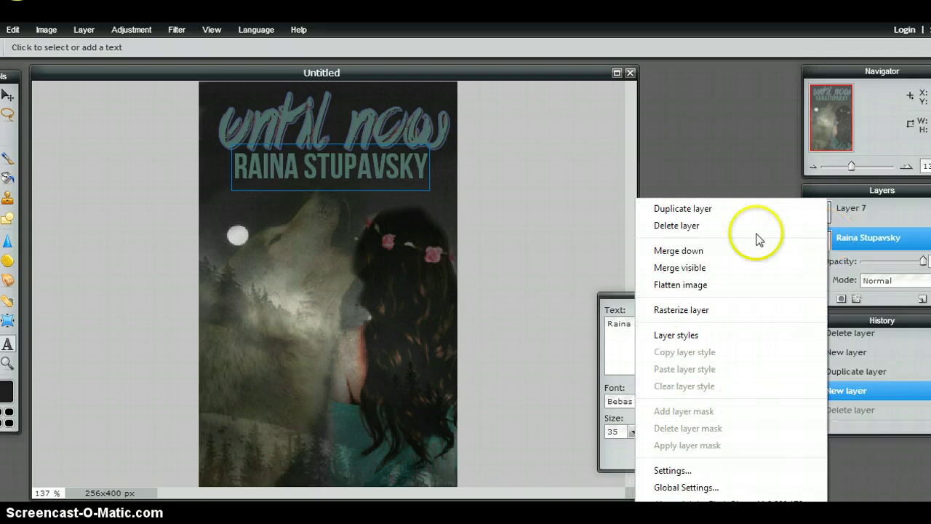
left_click(704, 212)
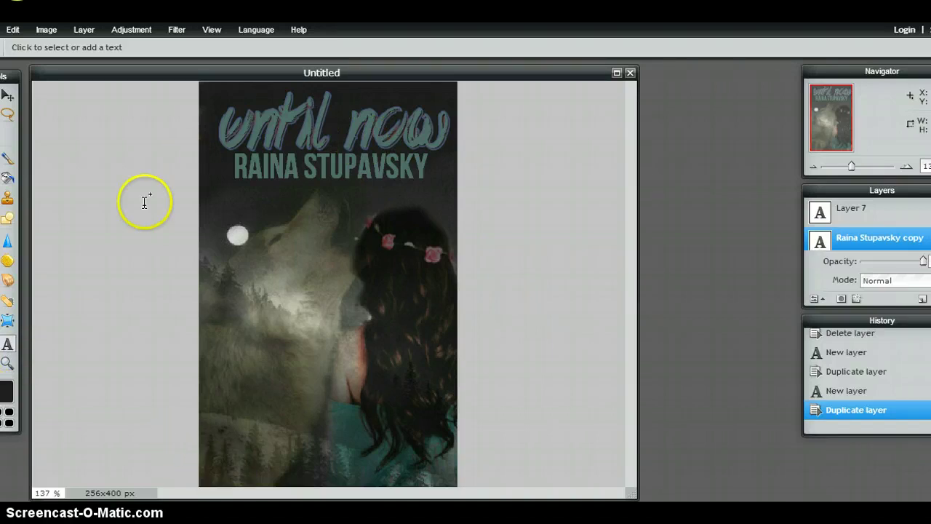
left_click(138, 31)
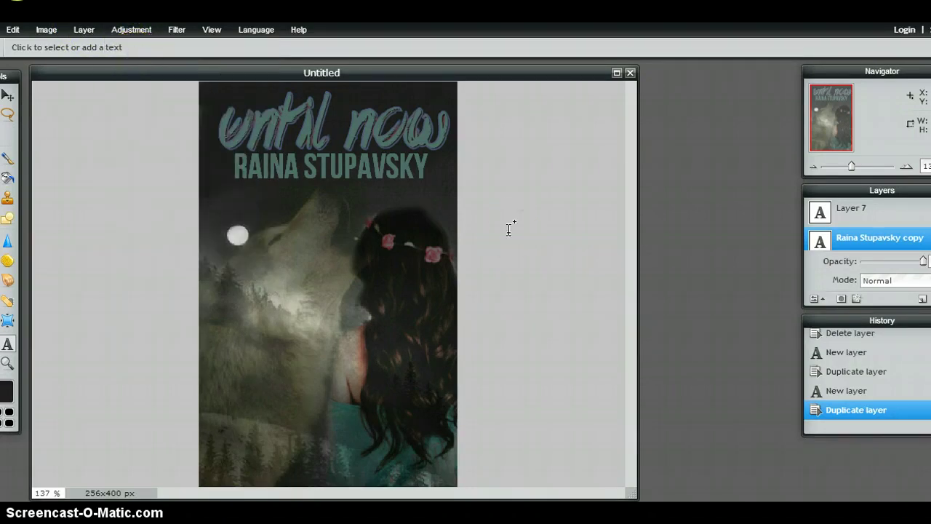
left_click(131, 30)
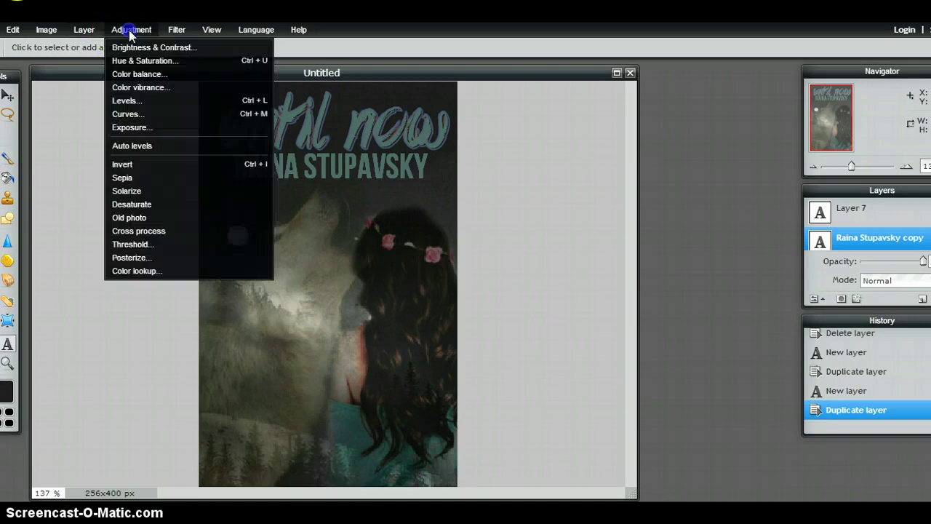
left_click(148, 67)
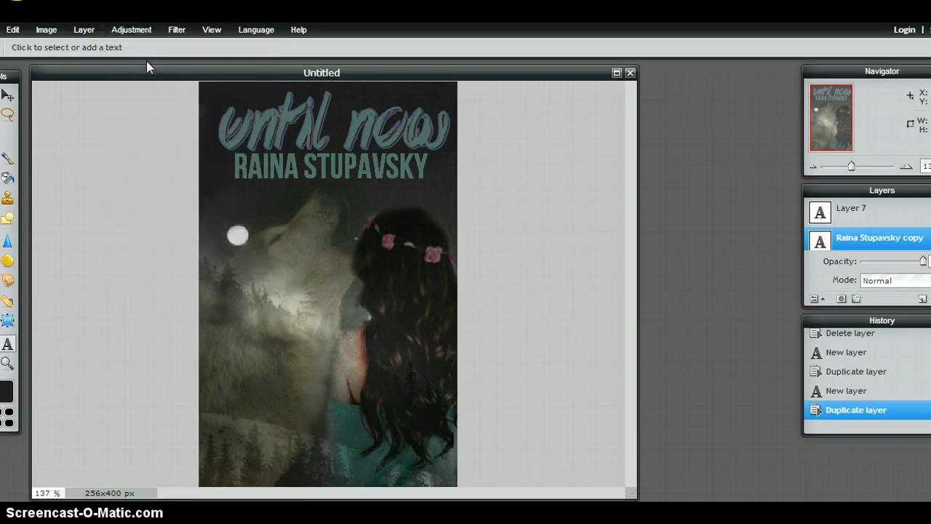
left_click(132, 30)
left_click(134, 47)
left_click(132, 30)
left_click(229, 352)
left_click(249, 487)
left_click(120, 32)
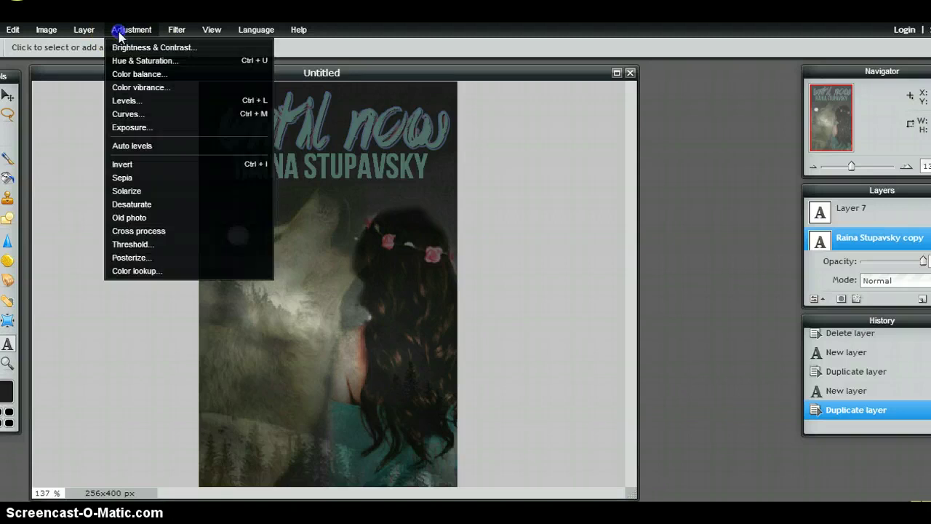
left_click(120, 31)
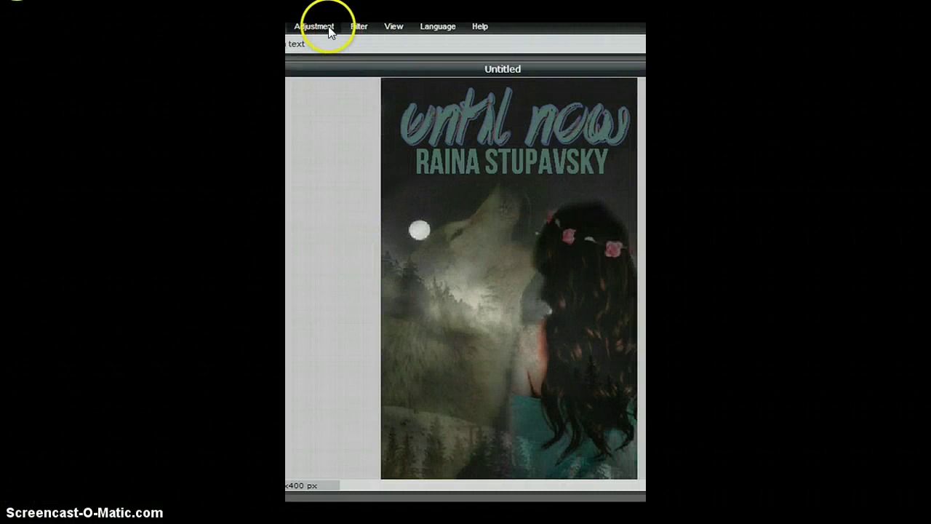
left_click(314, 27)
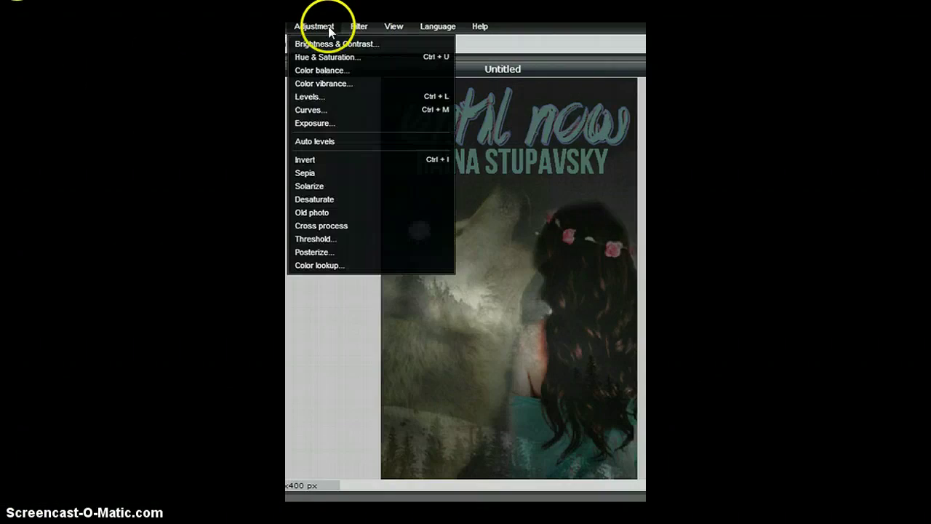
left_click(329, 43)
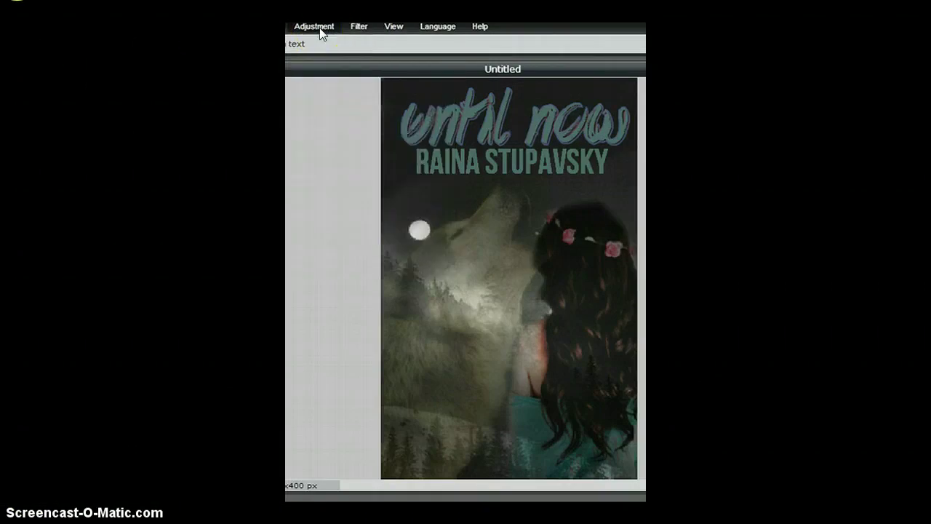
left_click(320, 33)
left_click(324, 55)
left_click(320, 33)
left_click(320, 34)
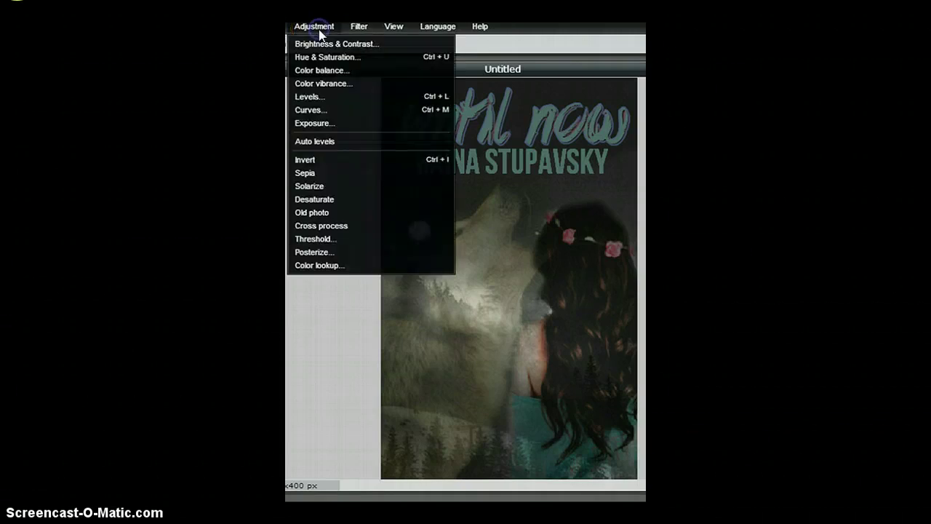
left_click(333, 54)
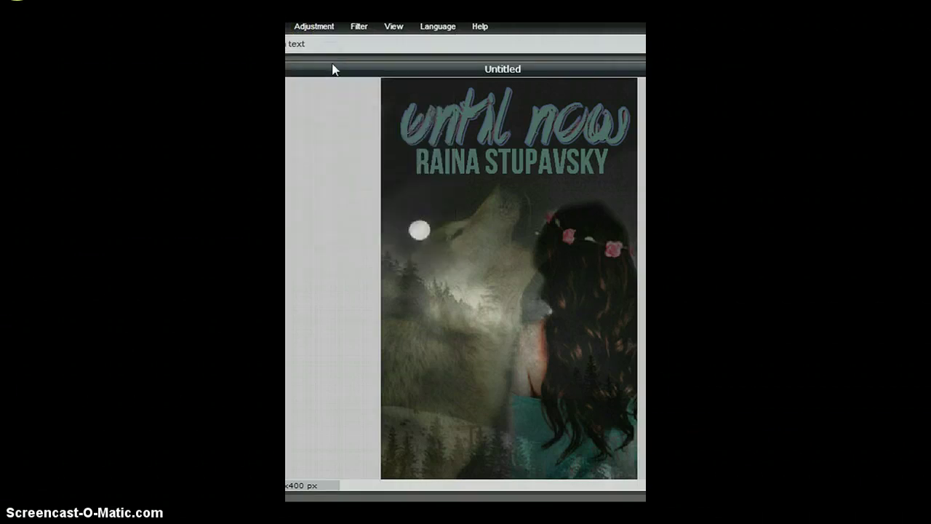
left_click(355, 150)
left_click(326, 27)
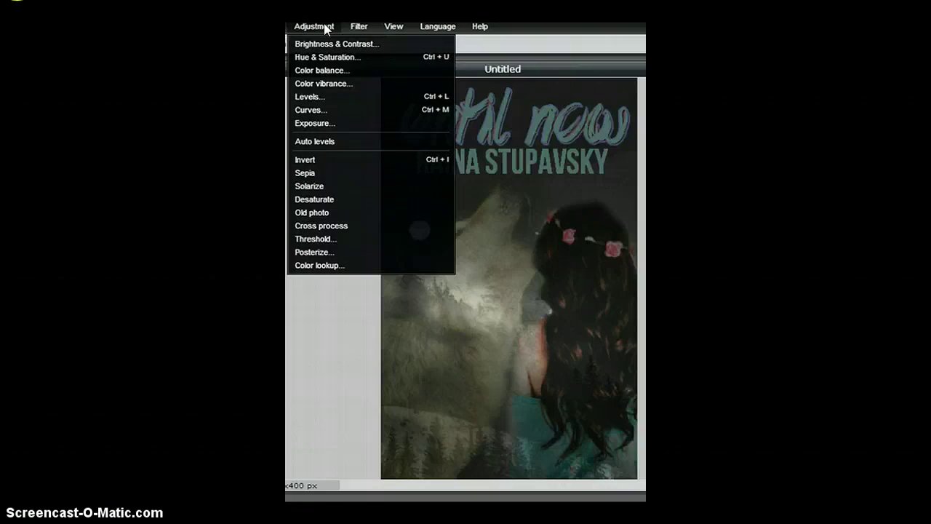
left_click(335, 56)
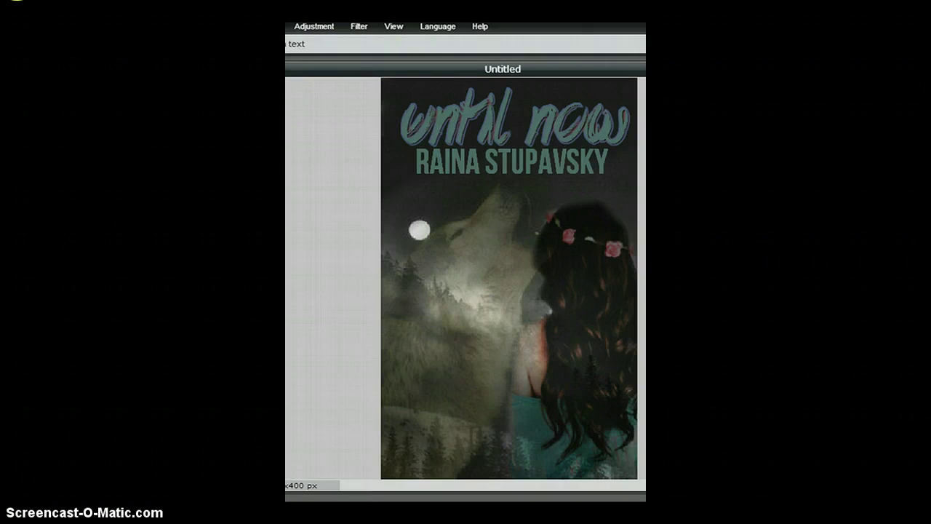
Open the Save image dialog for the finished cover from the File menu.
key("alt+f")
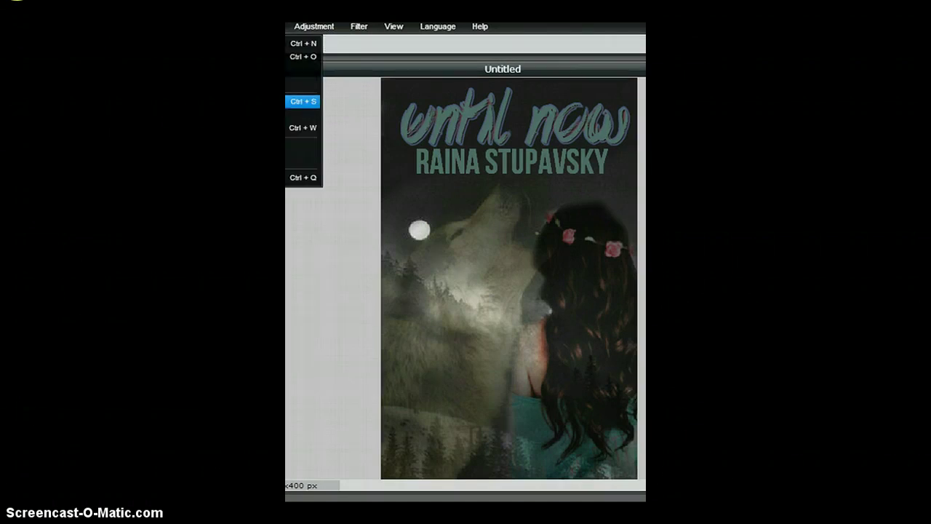
key("Return")
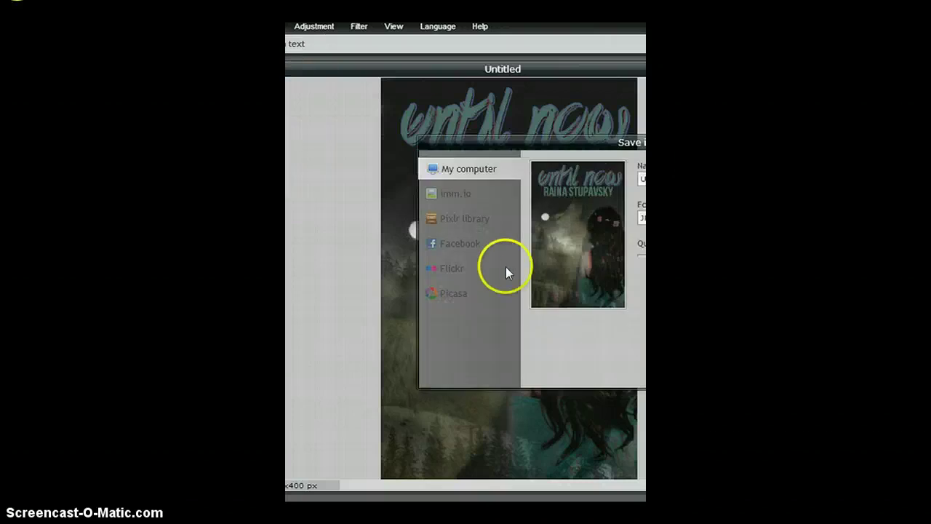